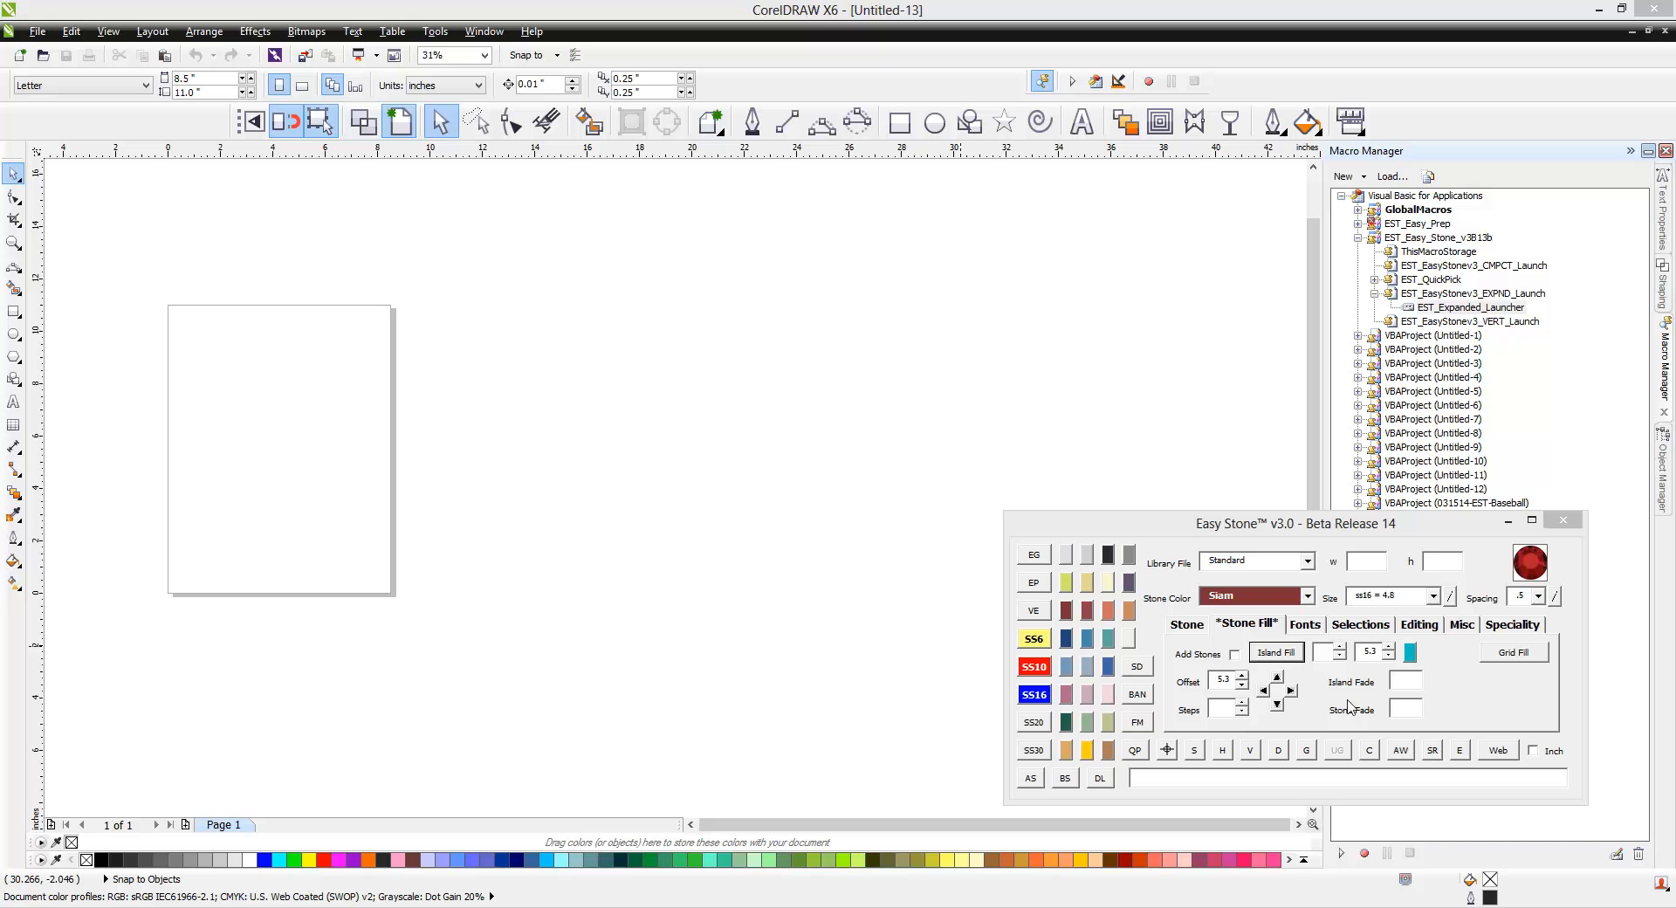
# Step: Draw a circle with the Ellipse tool and set its width and height to 5 inches
pyautogui.click(935, 123)
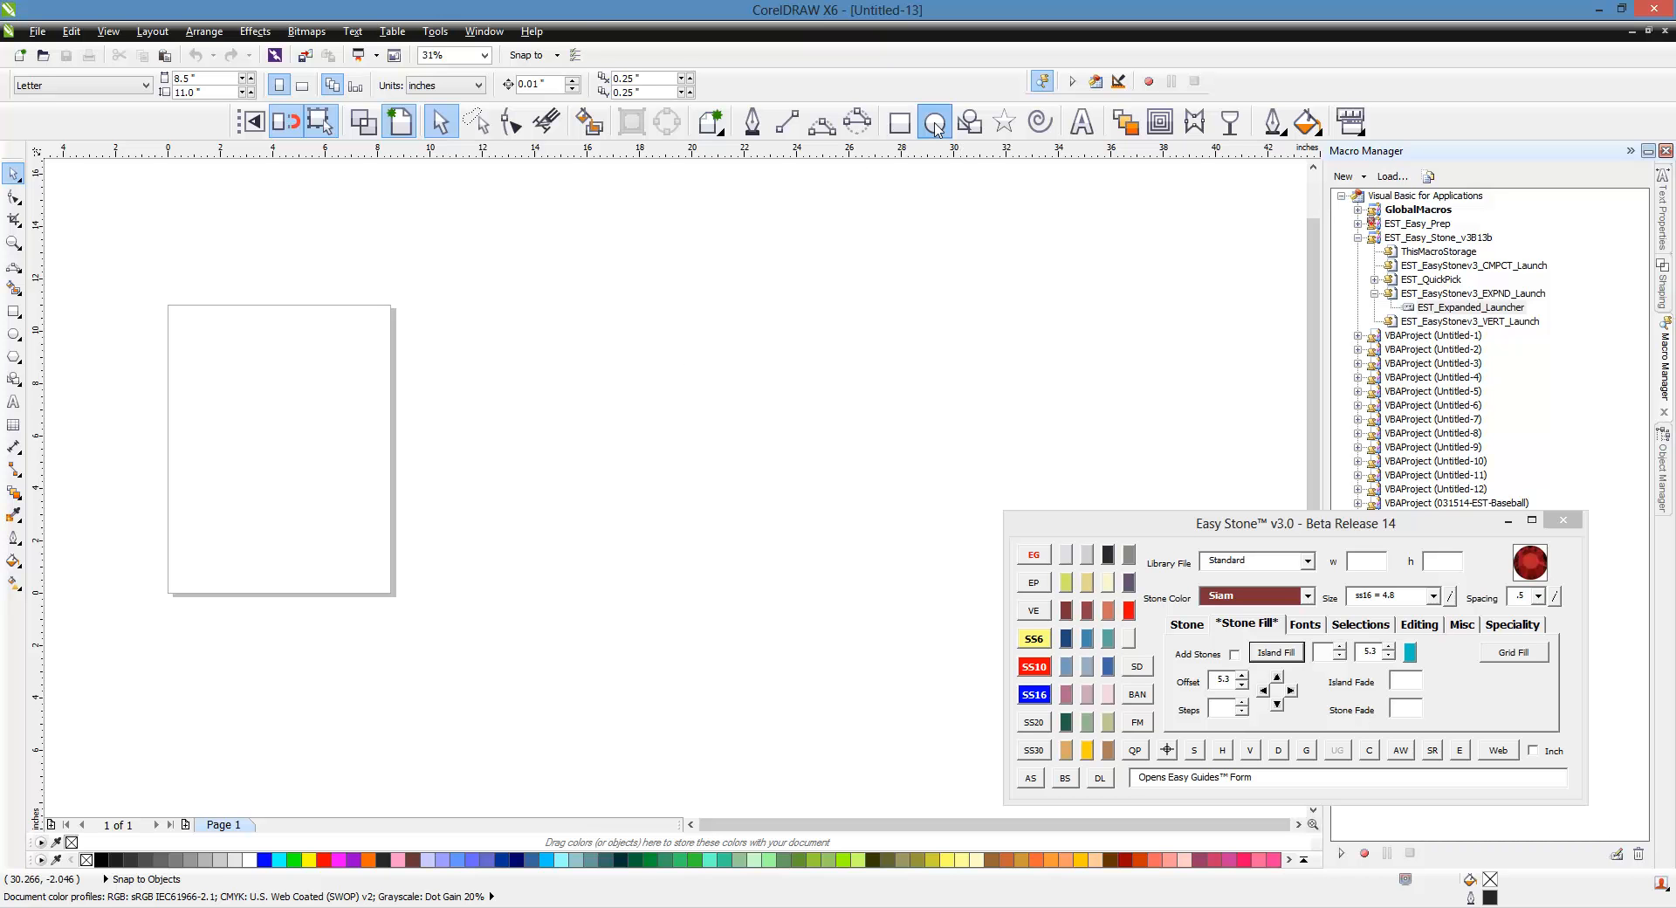
pyautogui.moveTo(541, 369); pyautogui.dragTo(650, 476)
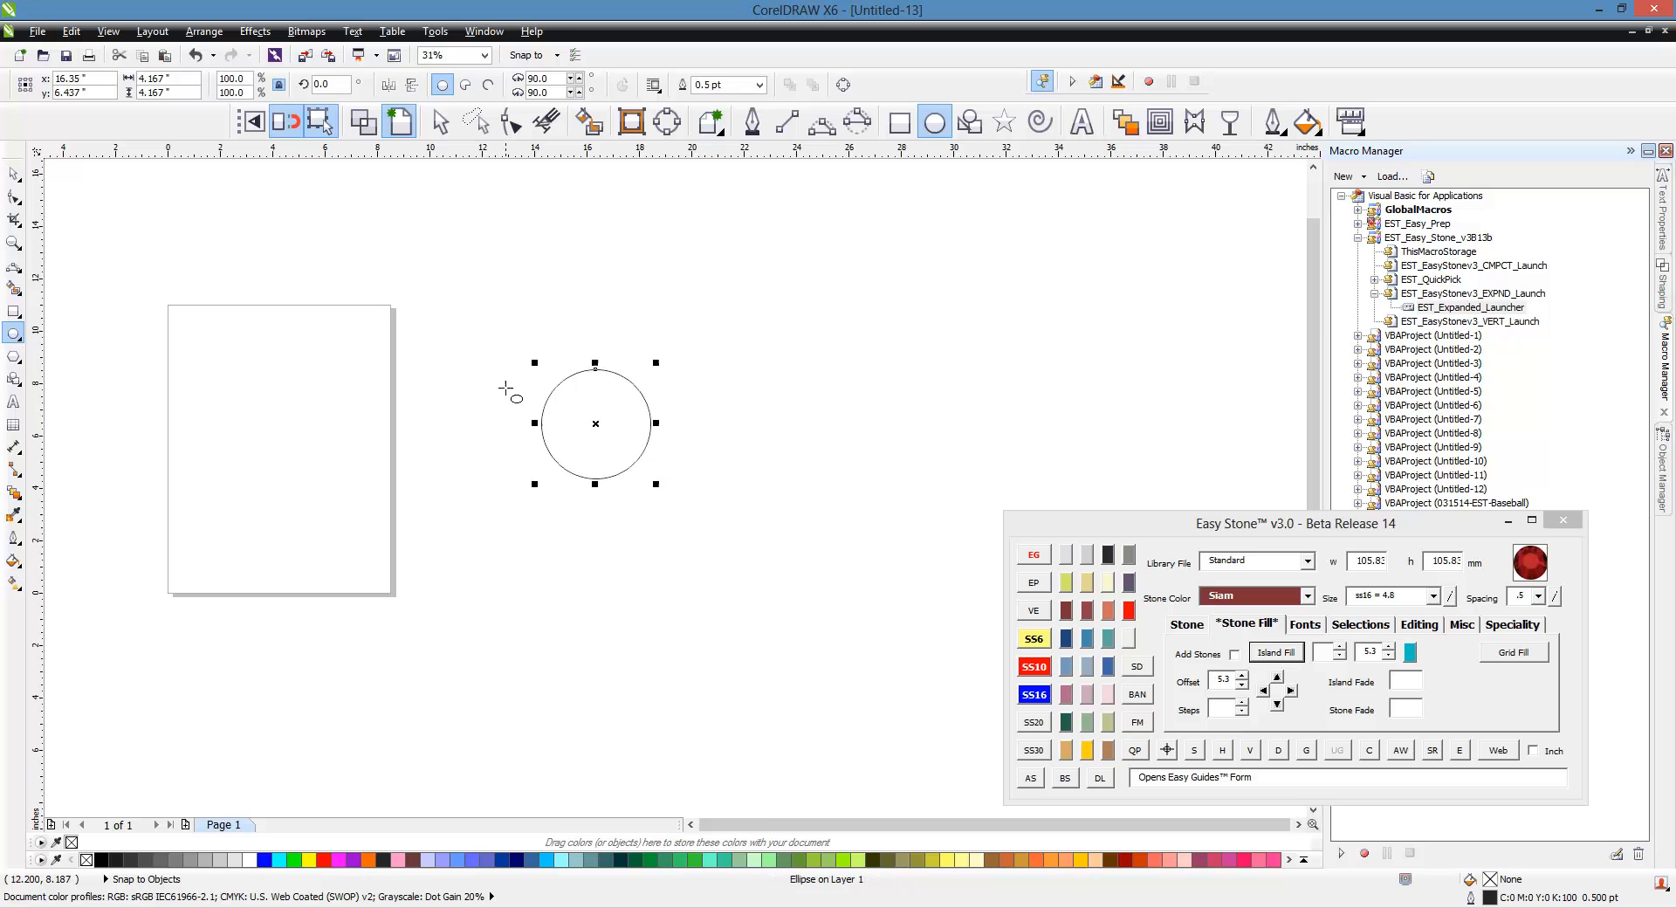
pyautogui.scroll(2, 643, 399)
pyautogui.doubleClick(179, 79)
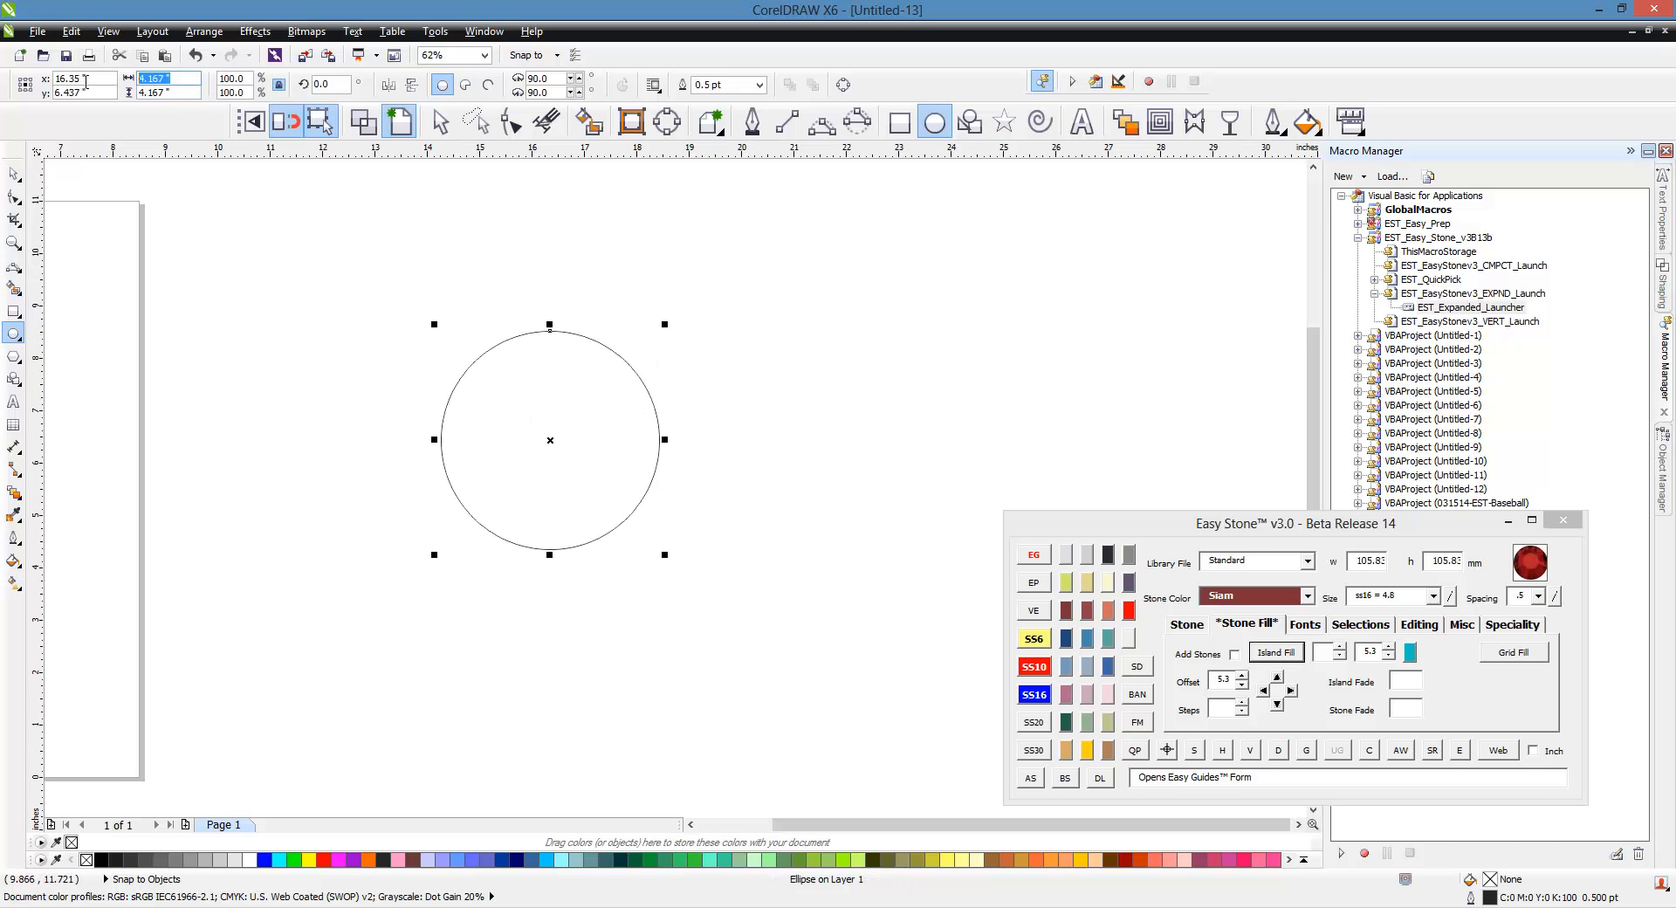
pyautogui.write('5')
pyautogui.press('Return')
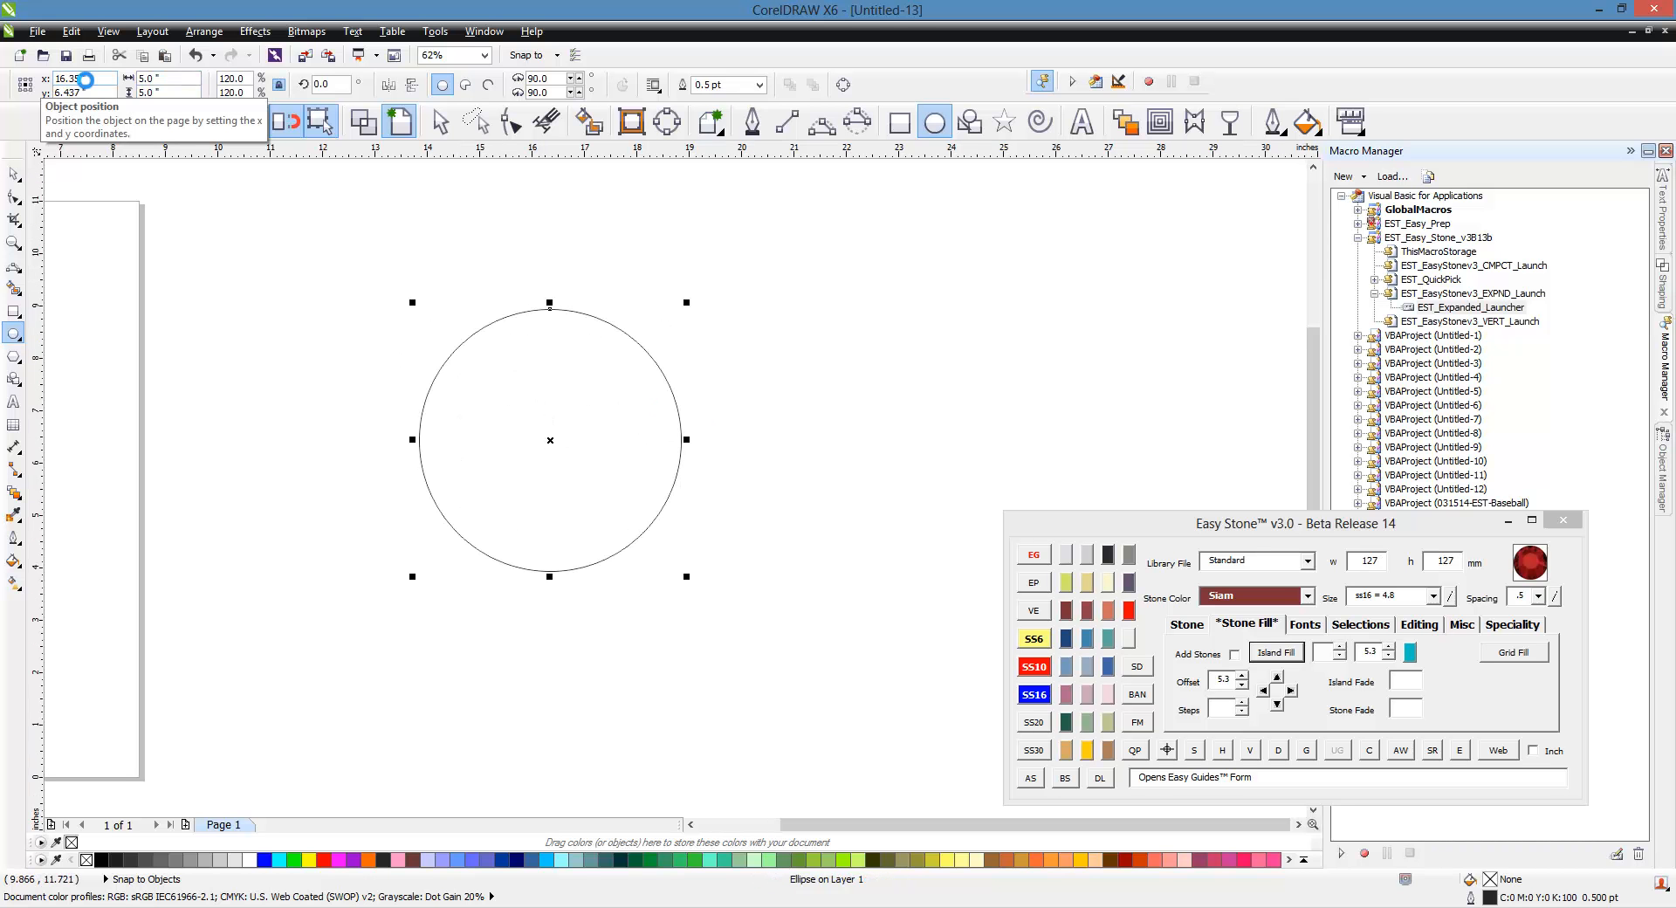
# Step: Place a copy of the circle off to the side and reposition the original circle
pyautogui.click(14, 173)
pyautogui.scroll(-2, 366, 401)
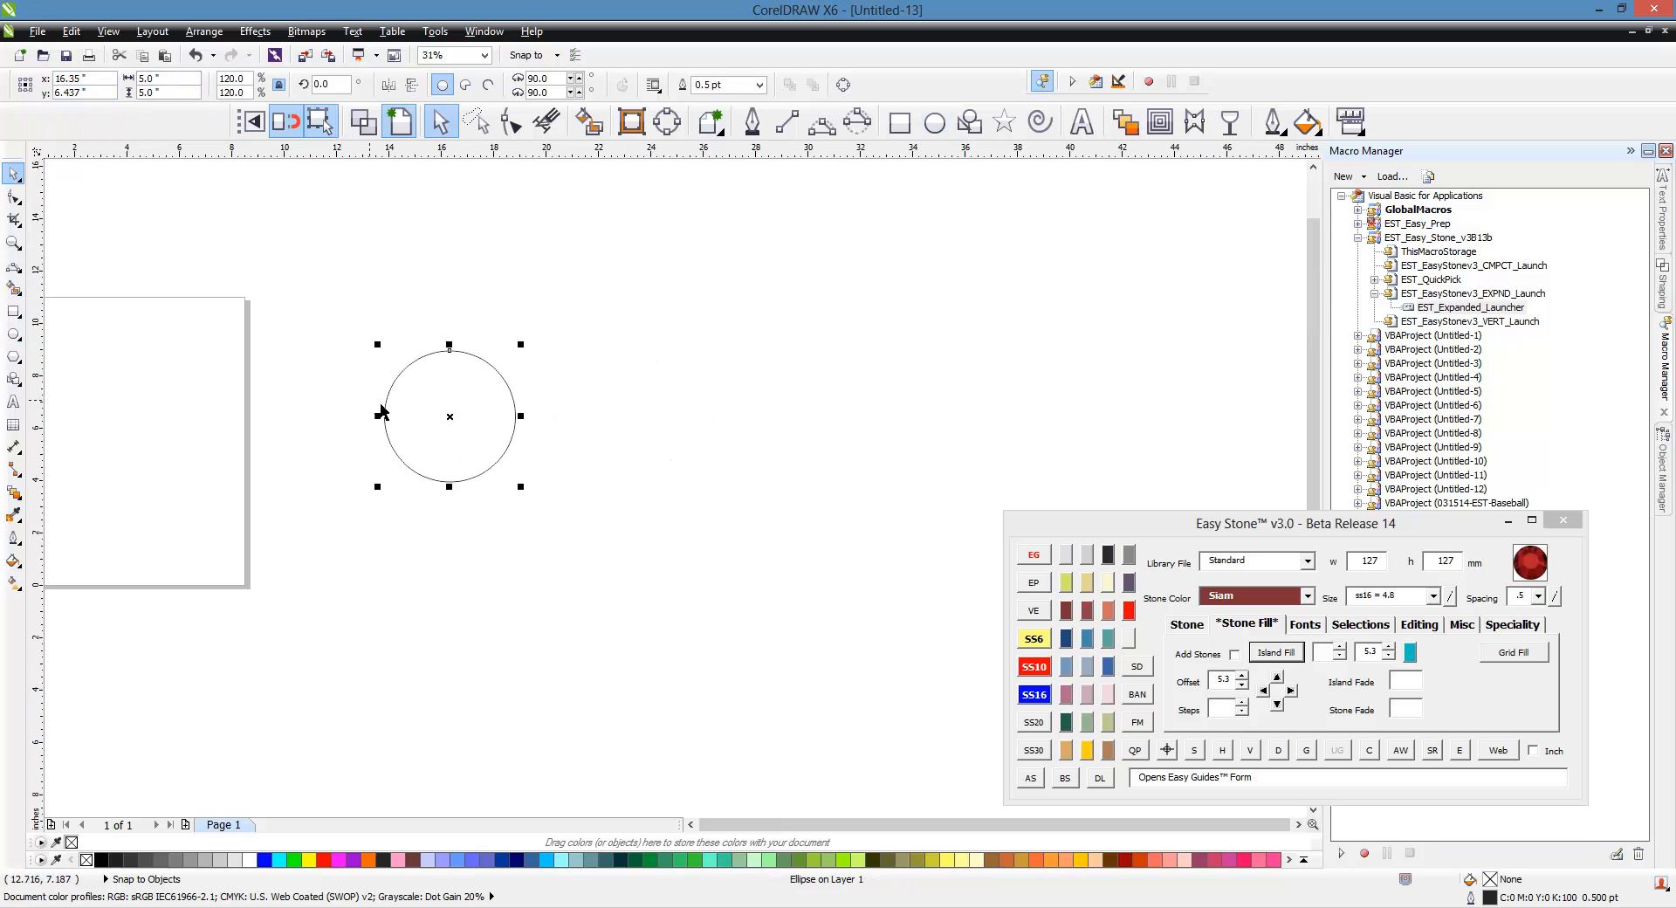
pyautogui.moveTo(440, 443); pyautogui.dragTo(1059, 471)
pyautogui.click(445, 427)
pyautogui.scroll(2, 434, 411)
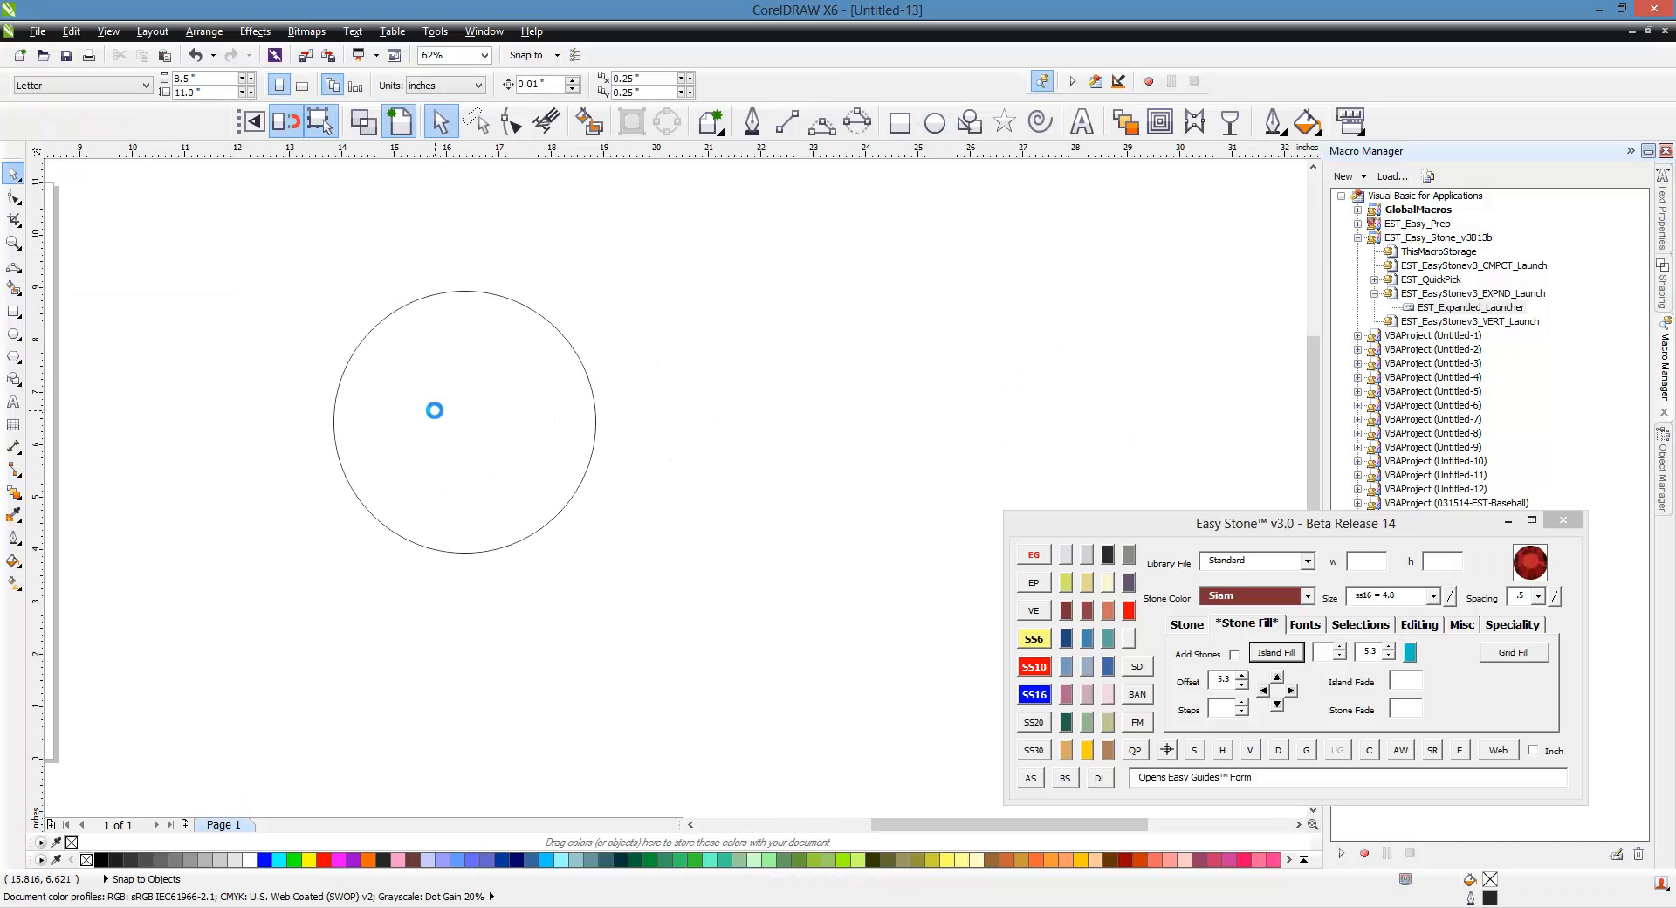
pyautogui.moveTo(435, 409); pyautogui.dragTo(529, 447)
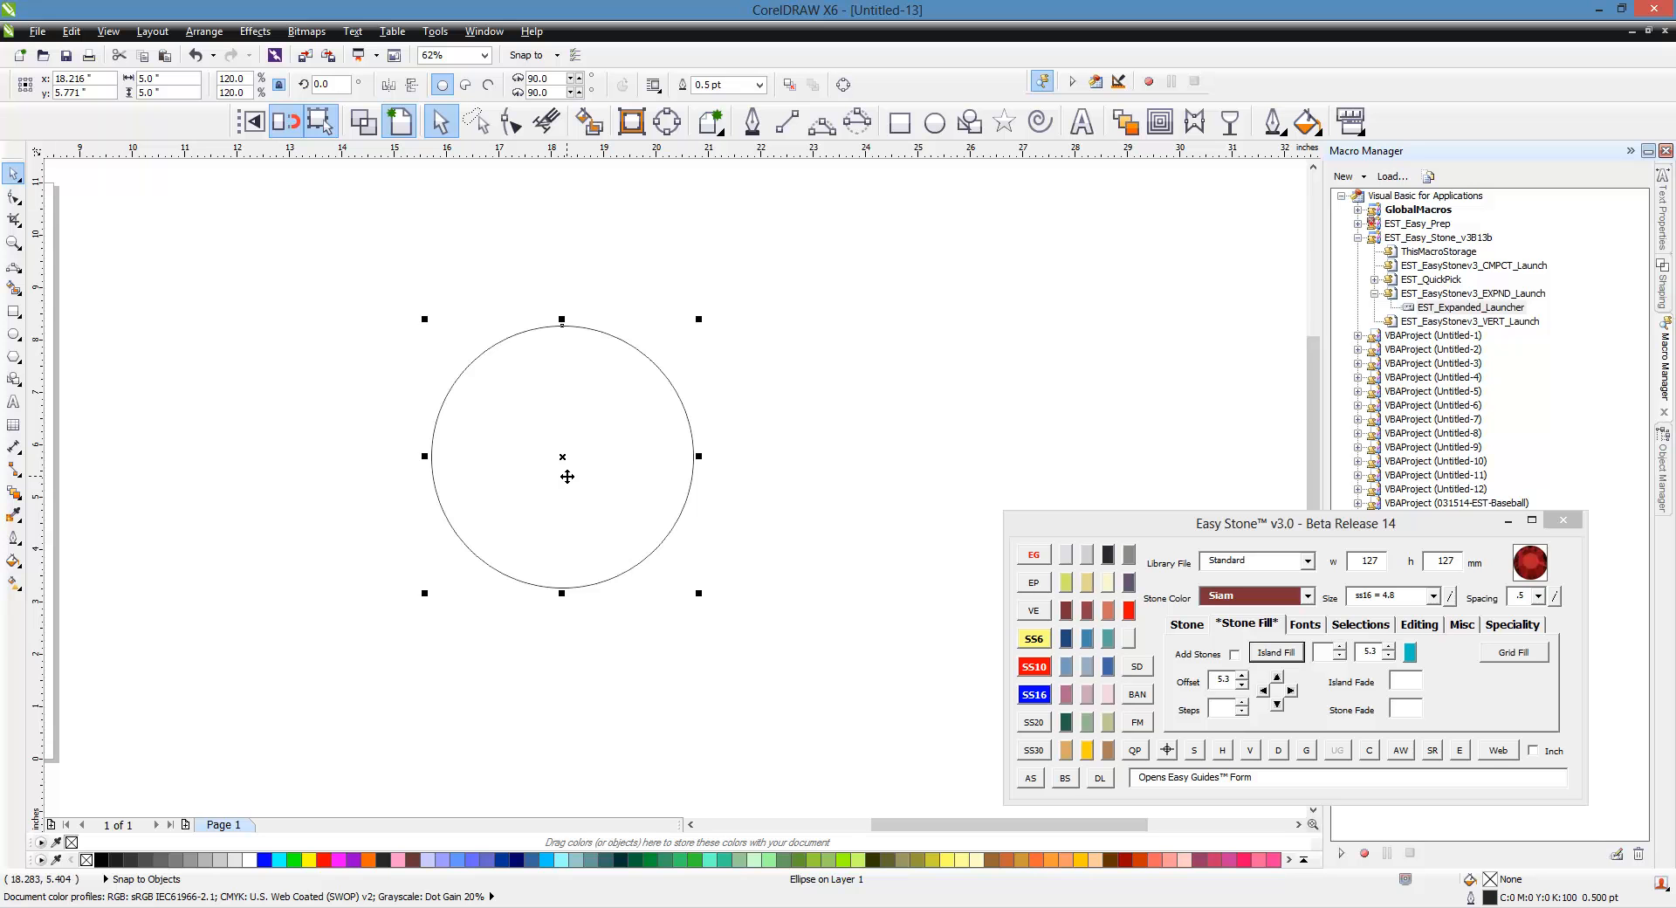
# Step: Island-fill the original circle inward with 6 rows, island fade 3 and stone fade 20
pyautogui.click(1318, 654)
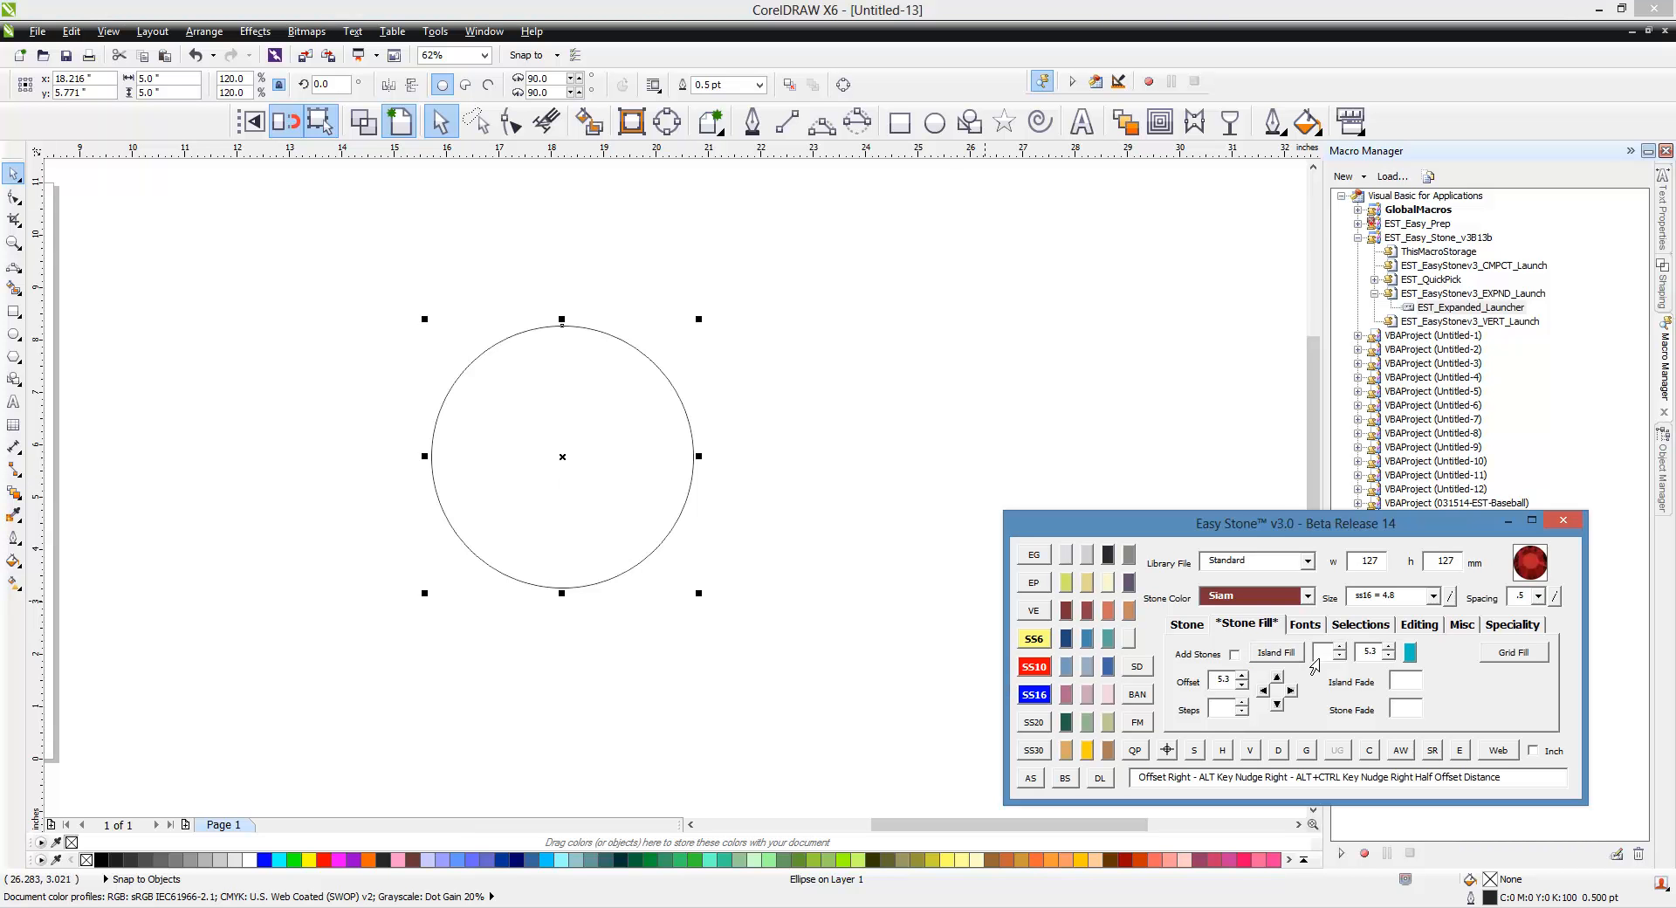
pyautogui.click(1408, 684)
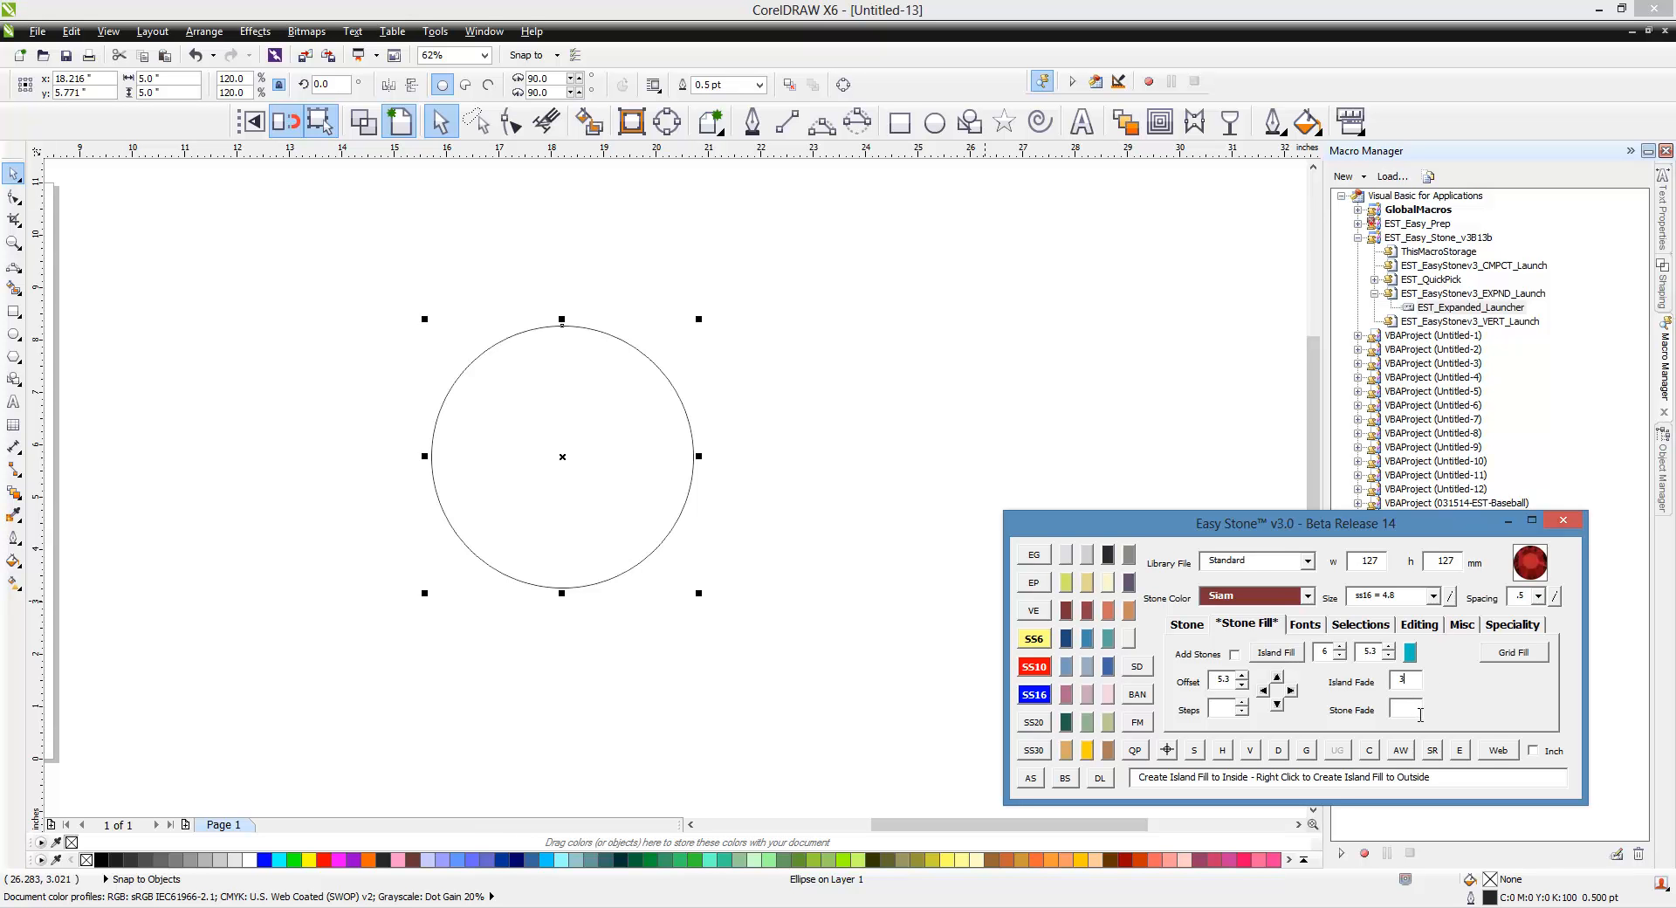
pyautogui.click(1397, 710)
pyautogui.click(1276, 653)
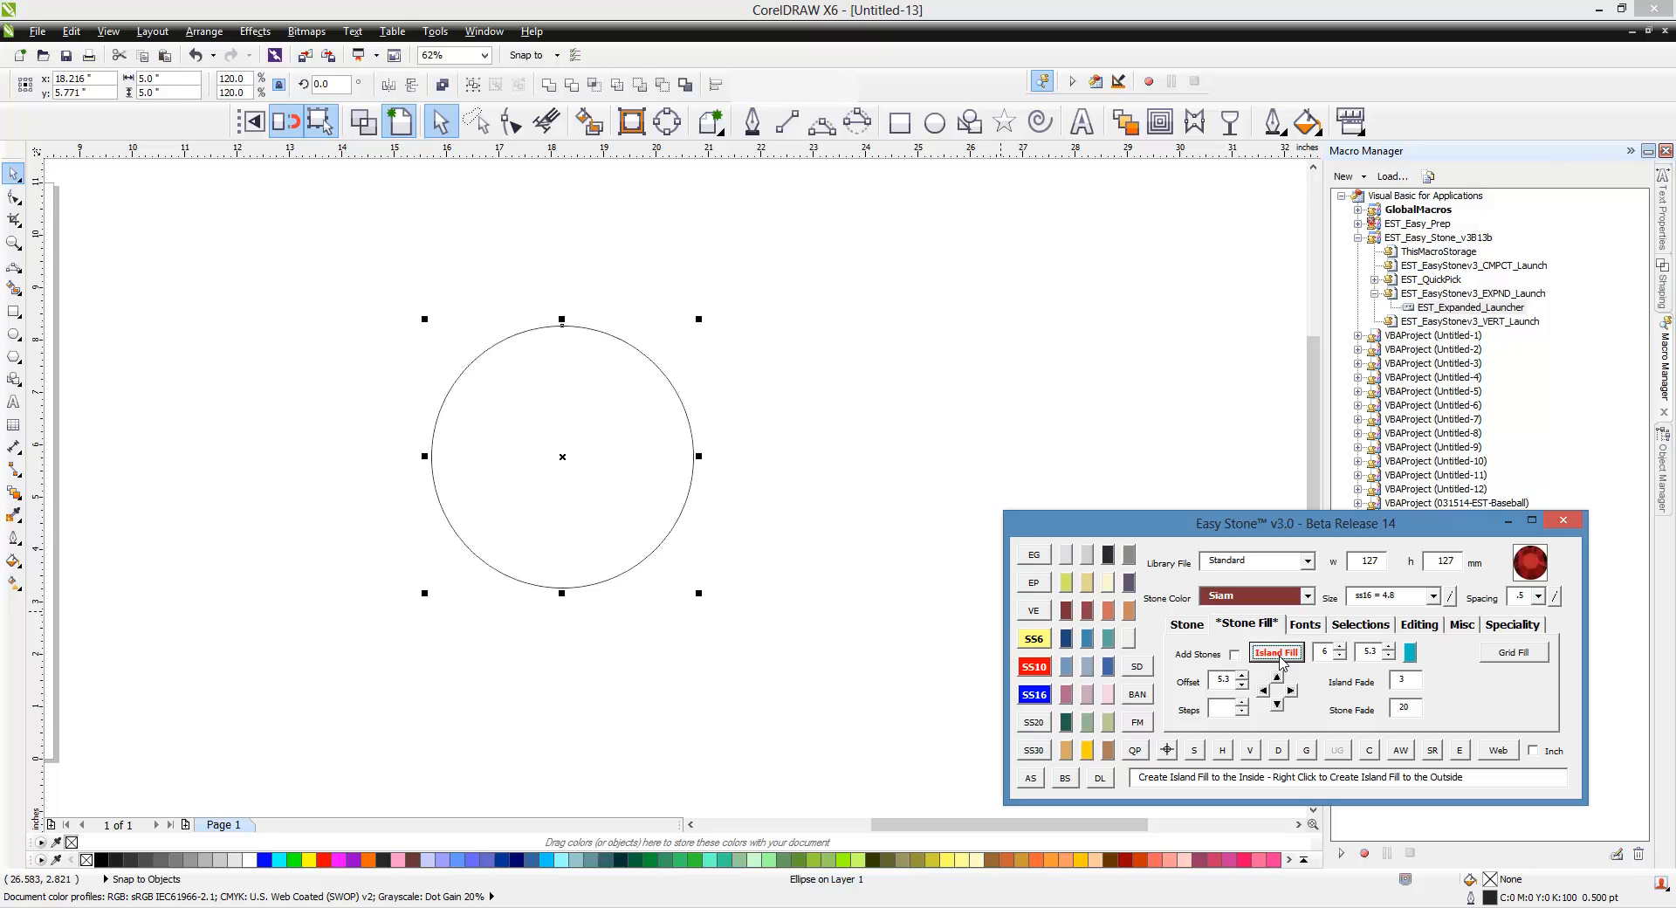
pyautogui.click(1057, 419)
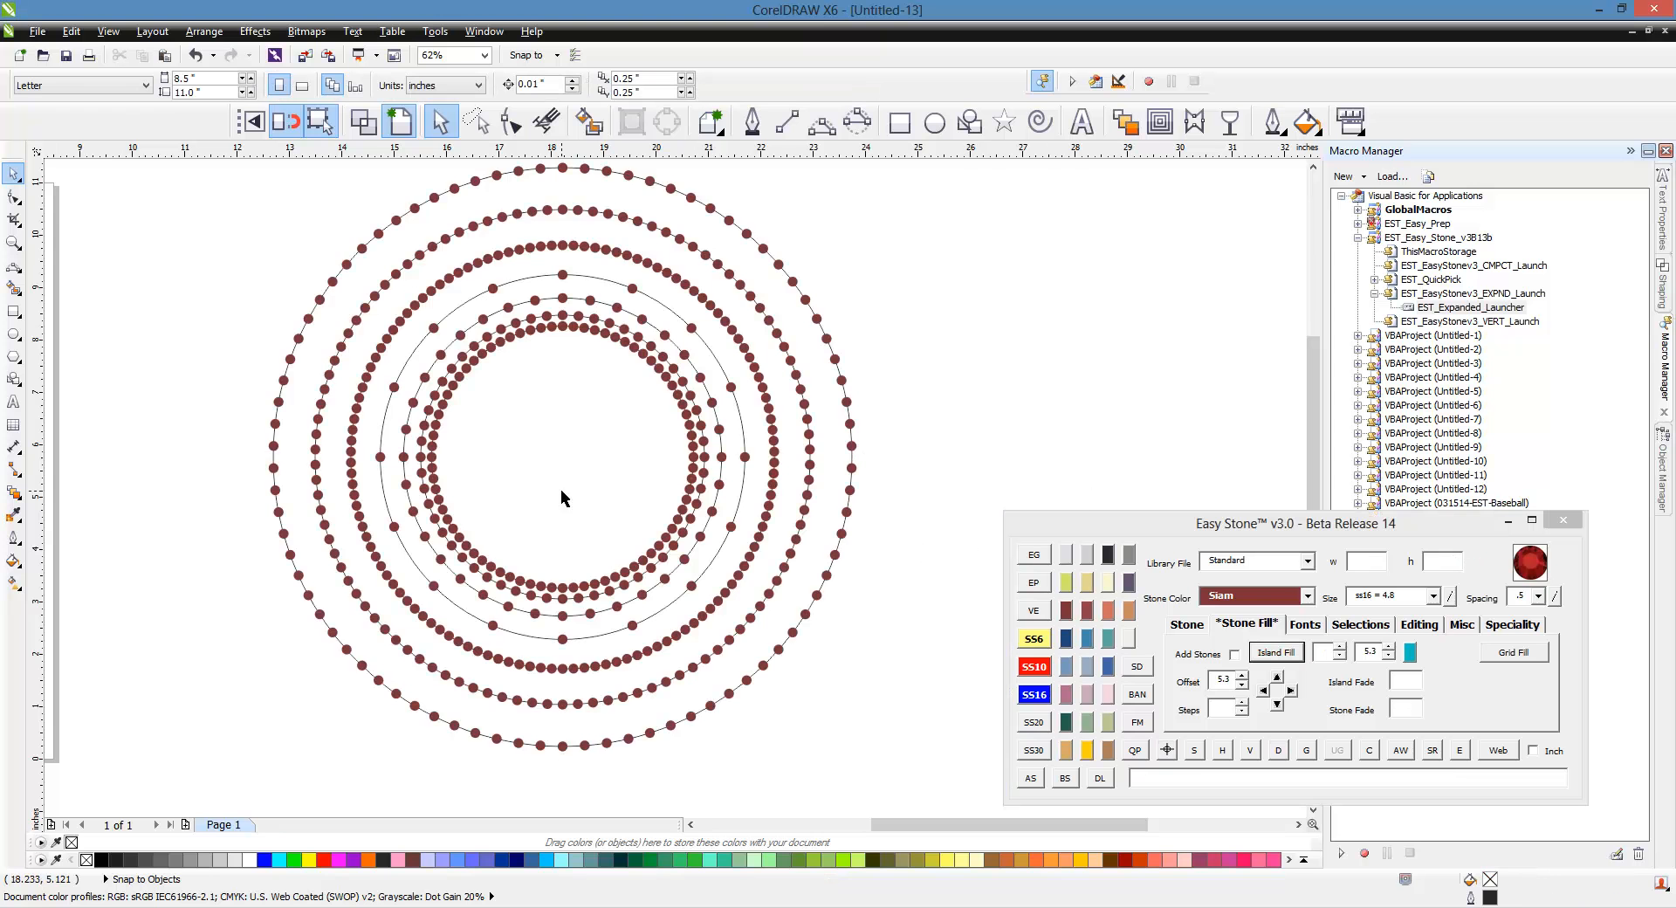
# Step: Place a second copy of the circle beside the first stone ring
pyautogui.scroll(-2, 561, 498)
pyautogui.moveTo(1136, 472)
pyautogui.mouseDown()
pyautogui.moveTo(918, 415)
pyautogui.moveTo(1124, 476)
pyautogui.mouseUp()
pyautogui.scroll(-1, 750, 381)
pyautogui.rightClick(1124, 477)
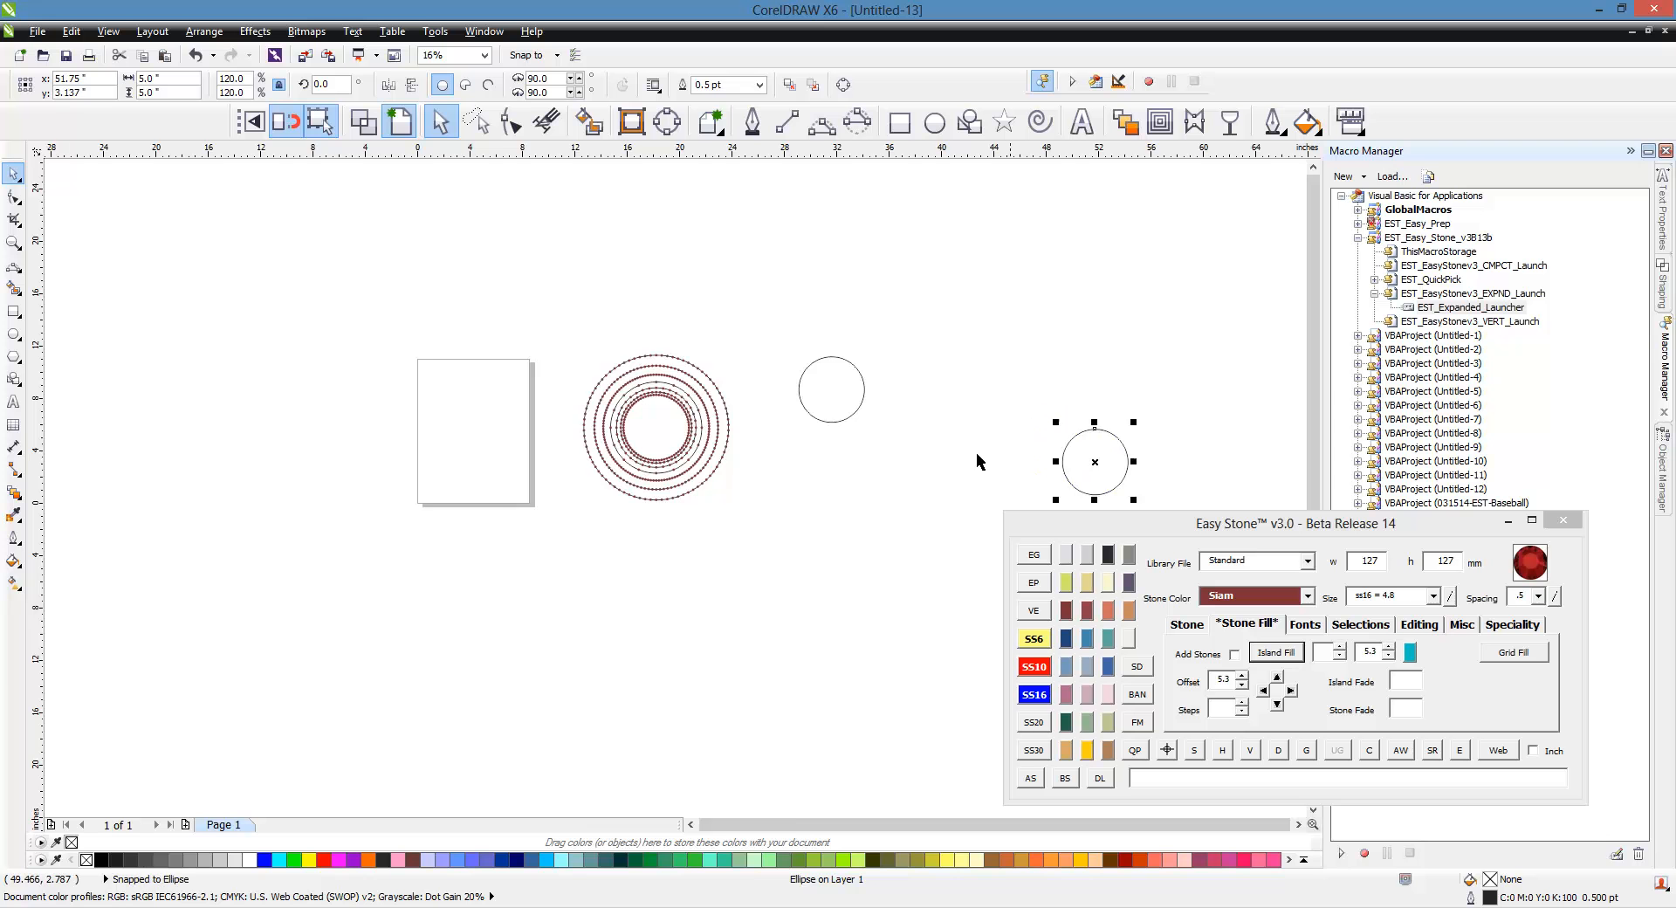
pyautogui.scroll(1, 866, 398)
pyautogui.moveTo(816, 390); pyautogui.dragTo(893, 489)
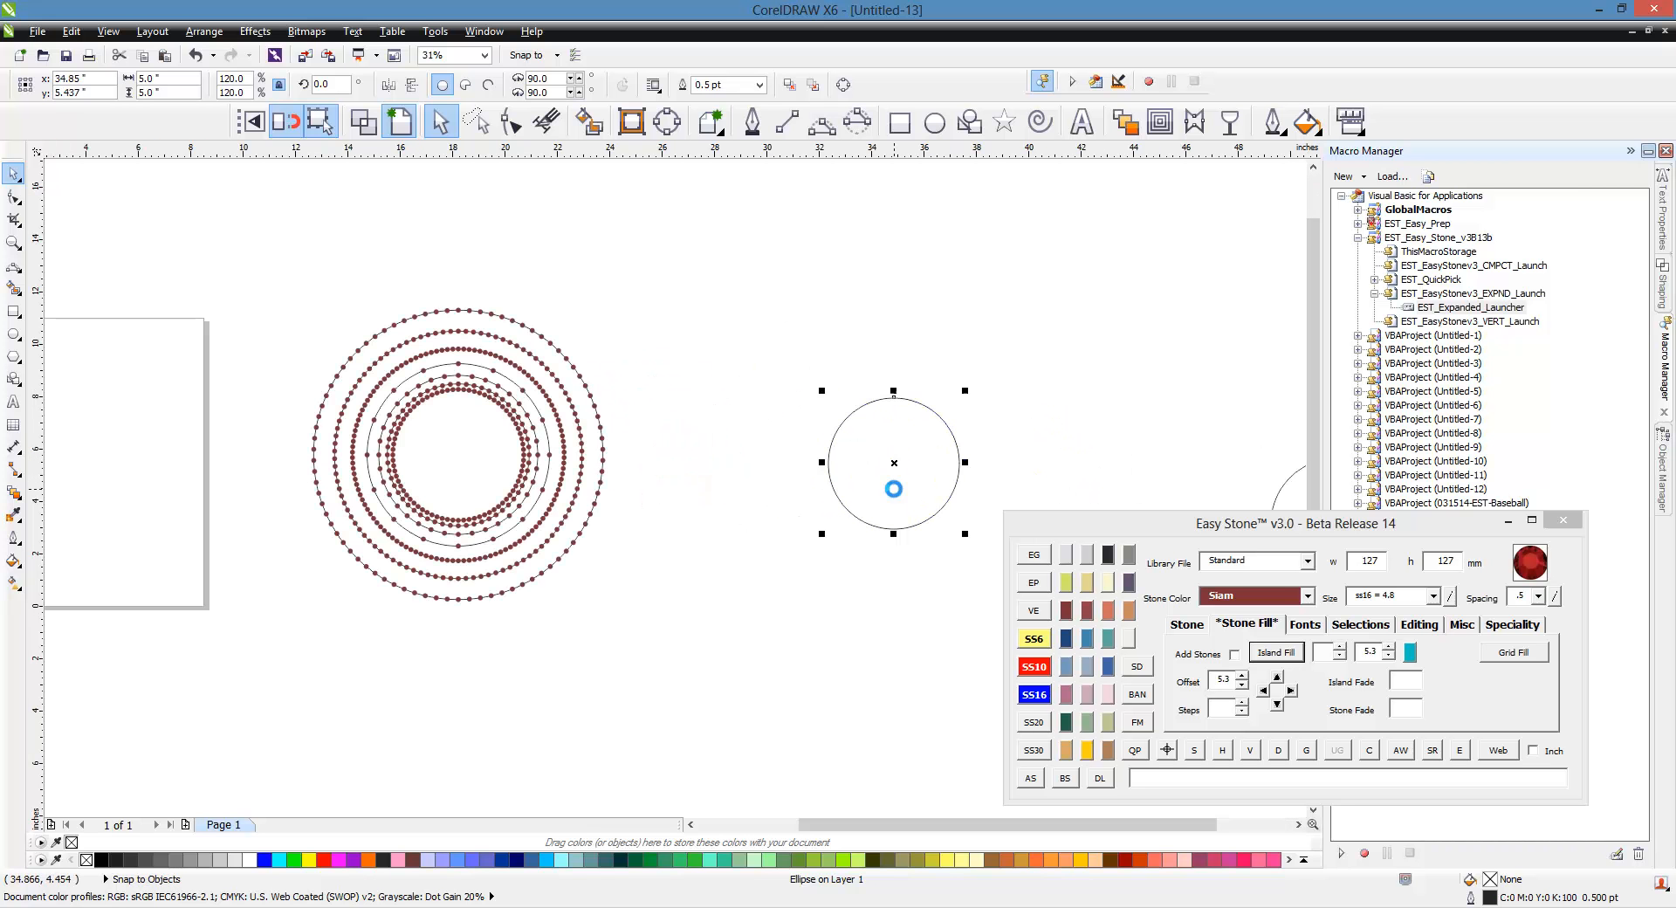
# Step: Island-fill the copied circle with 6 rows and stone fade 20
pyautogui.click(1327, 653)
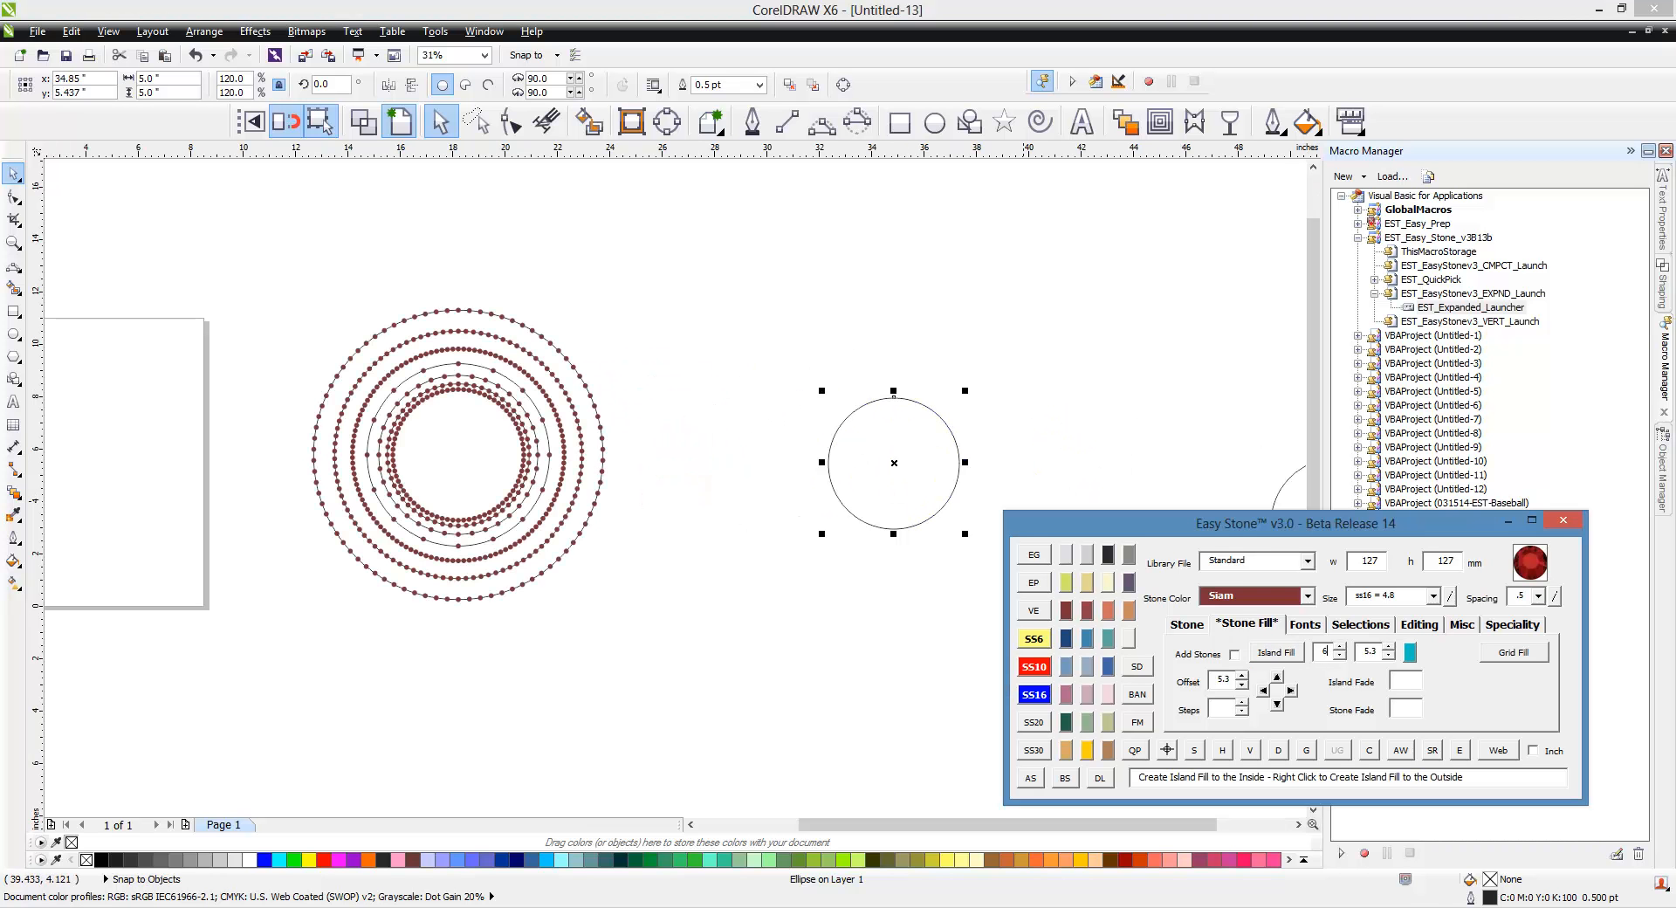
pyautogui.write('6')
pyautogui.click(1411, 709)
pyautogui.click(1276, 652)
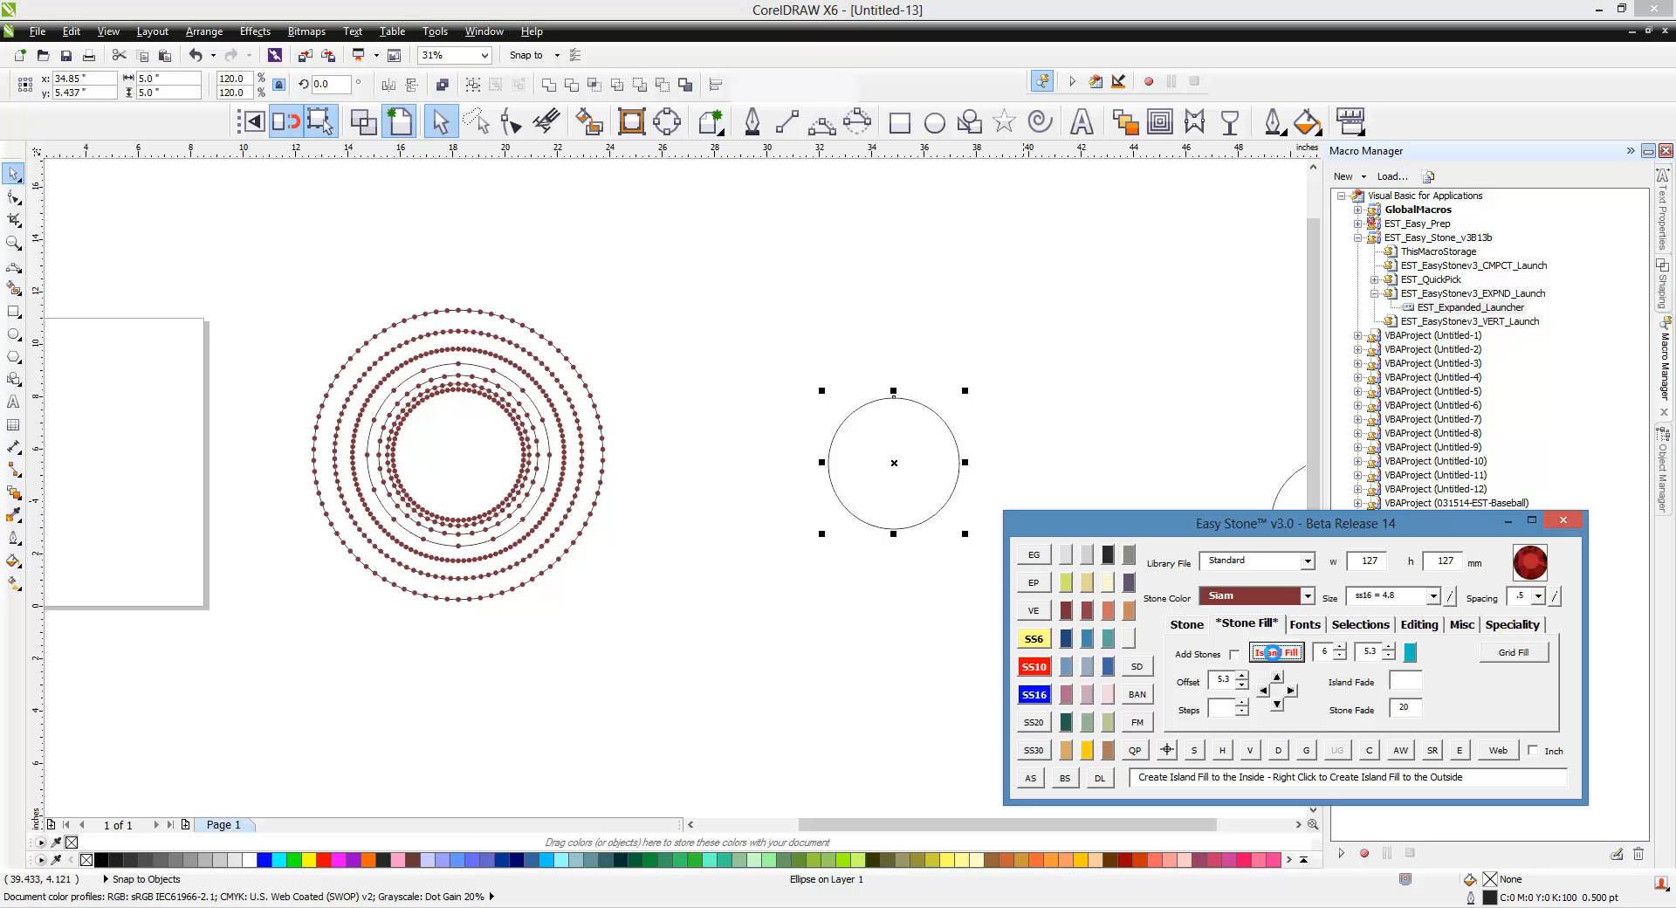
pyautogui.click(1086, 428)
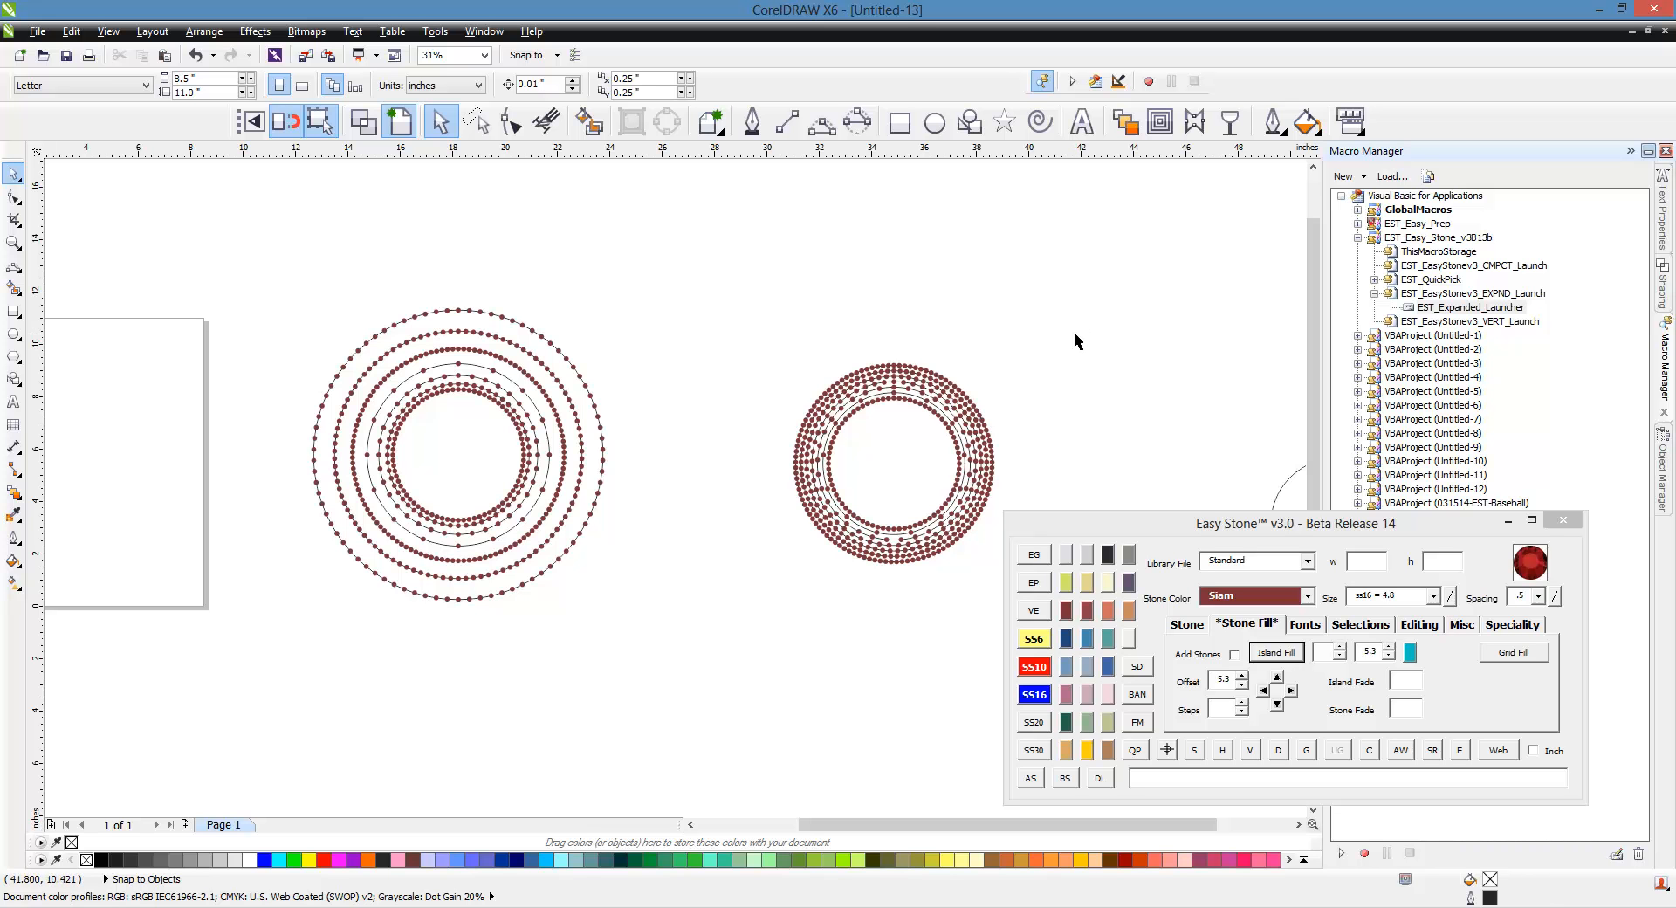
# Step: Select the second stone ring and move it closer to the first ring
pyautogui.moveTo(1085, 312); pyautogui.dragTo(736, 597)
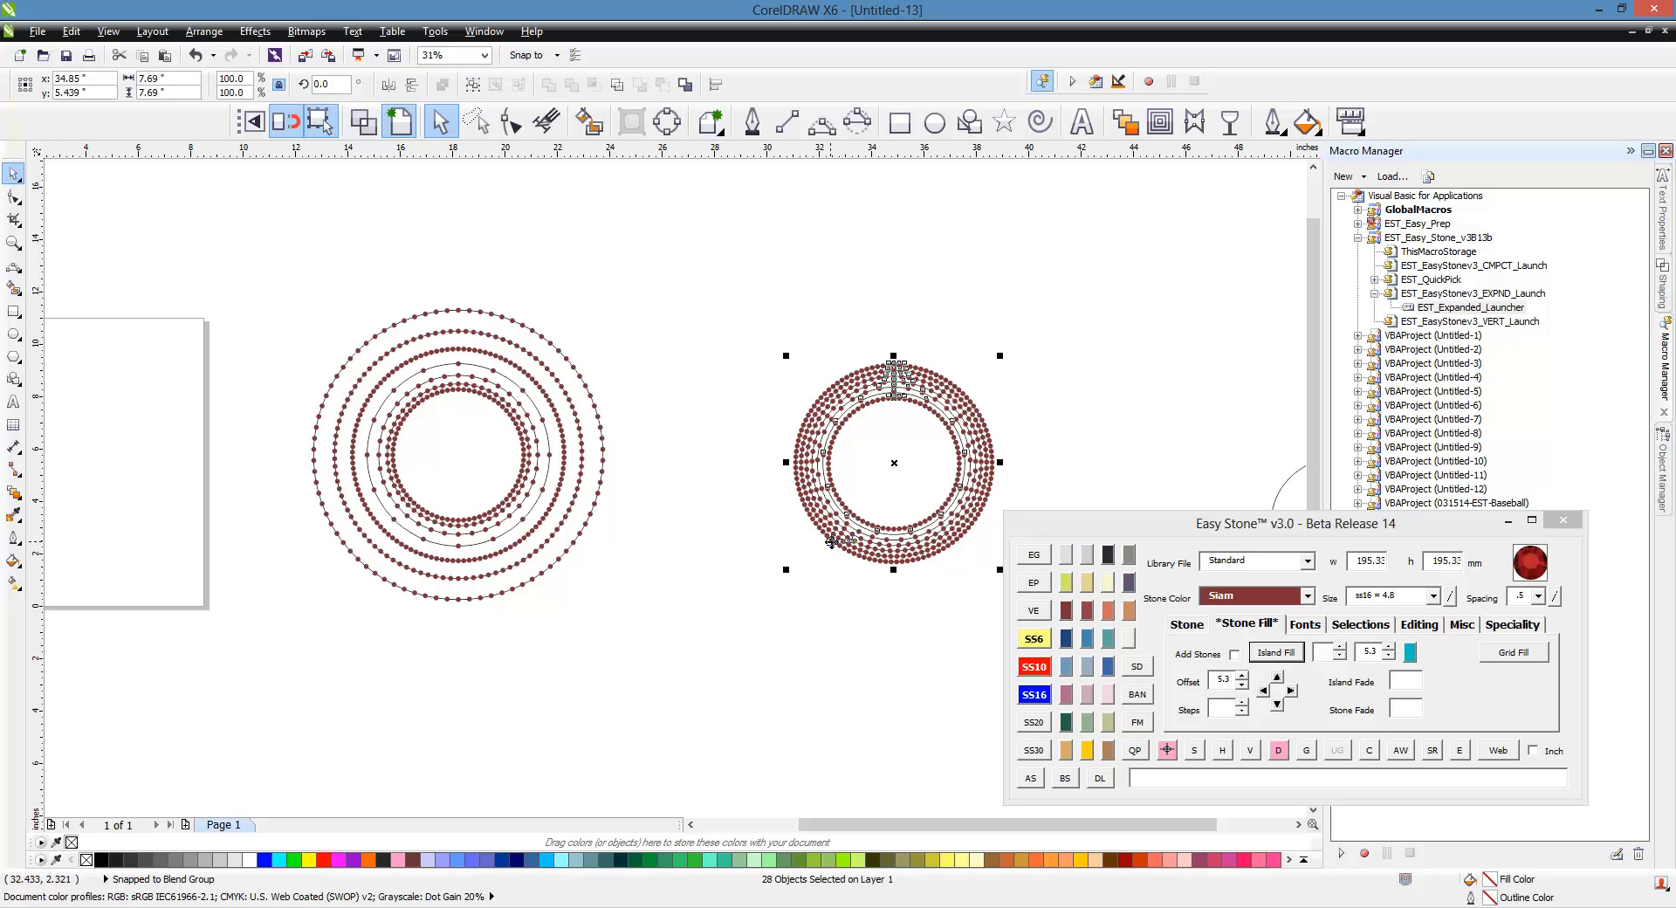
pyautogui.moveTo(830, 541); pyautogui.dragTo(719, 644)
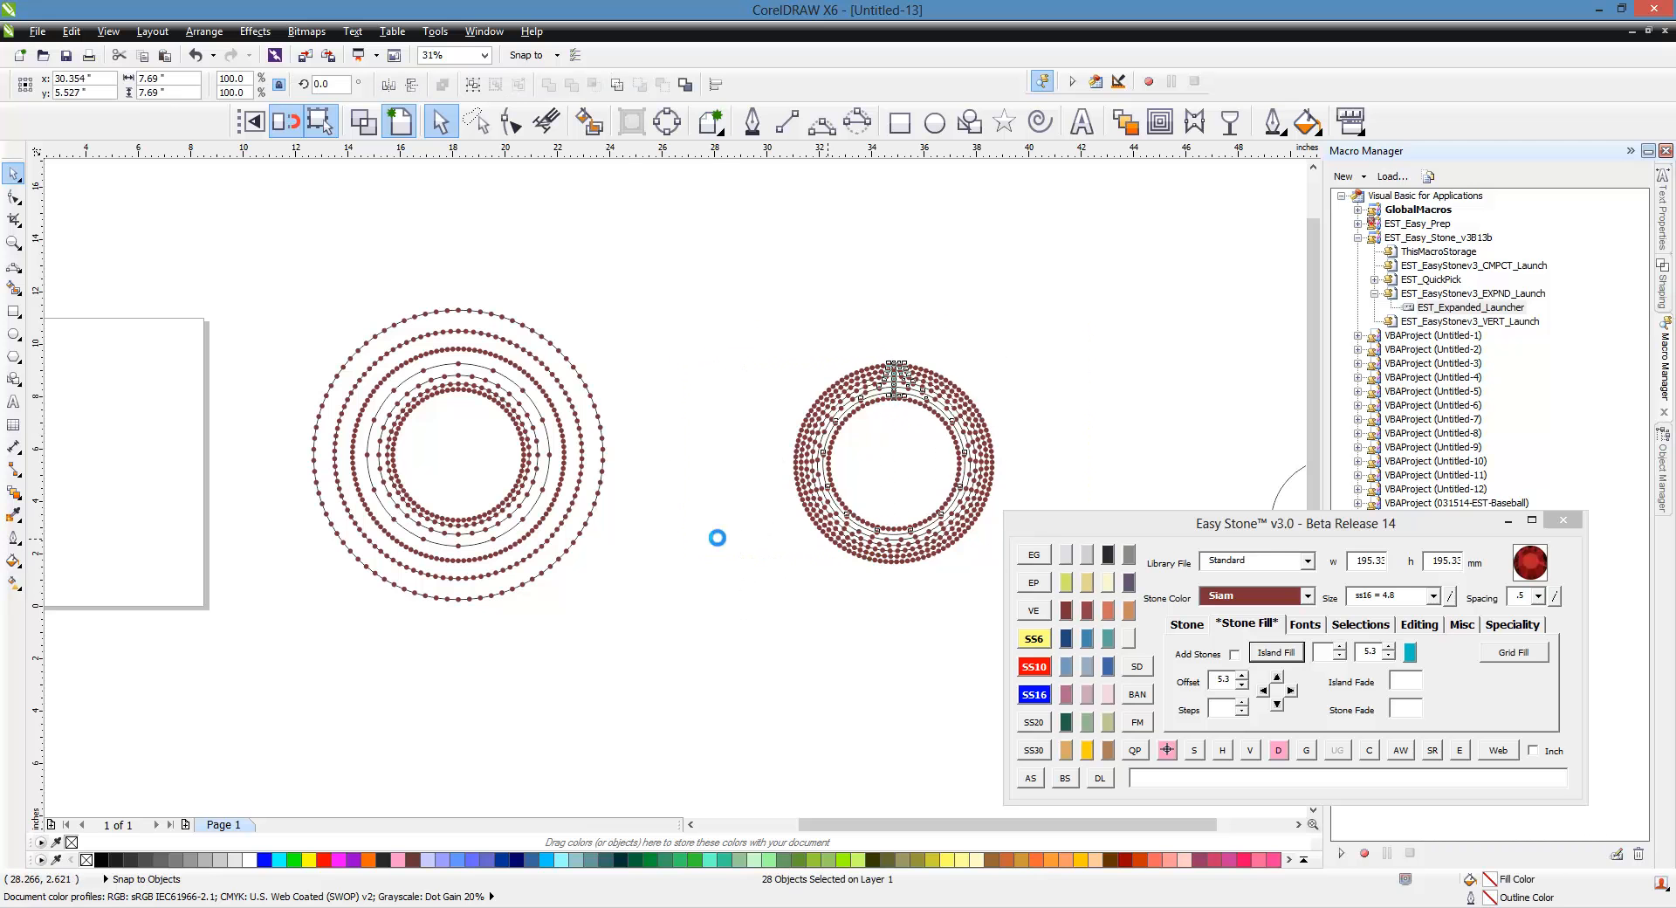
pyautogui.click(630, 591)
# Step: Move the third circle into place and island-fill it with 6 rows and island fade .1
pyautogui.scroll(-1, 611, 486)
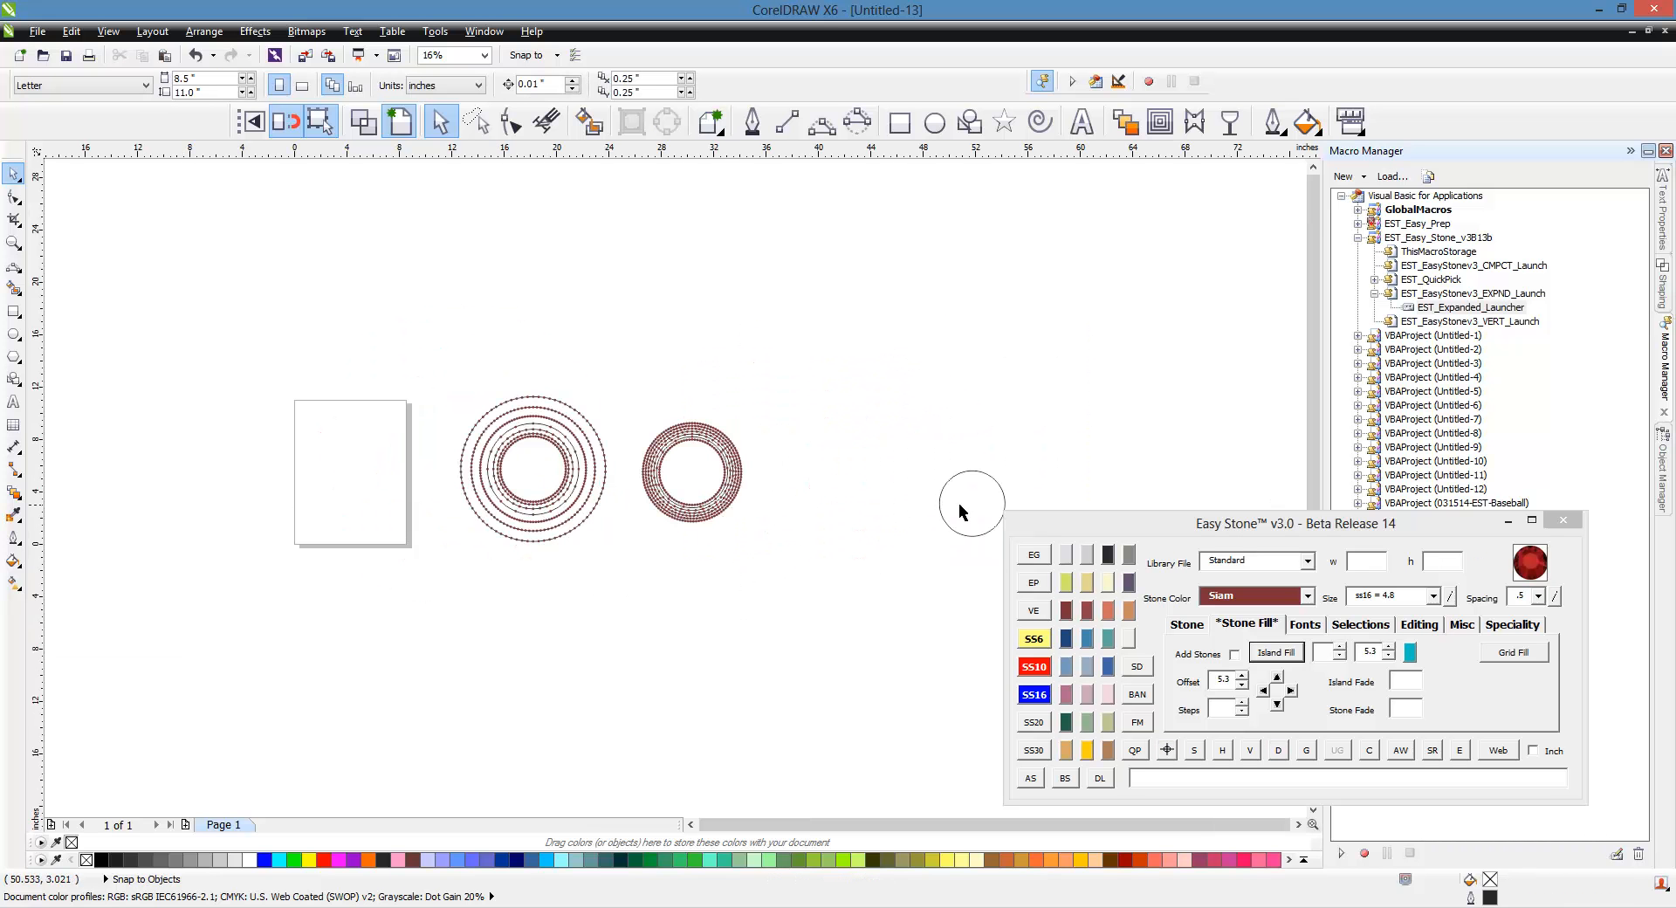
pyautogui.moveTo(961, 512); pyautogui.dragTo(869, 515)
pyautogui.scroll(1, 812, 462)
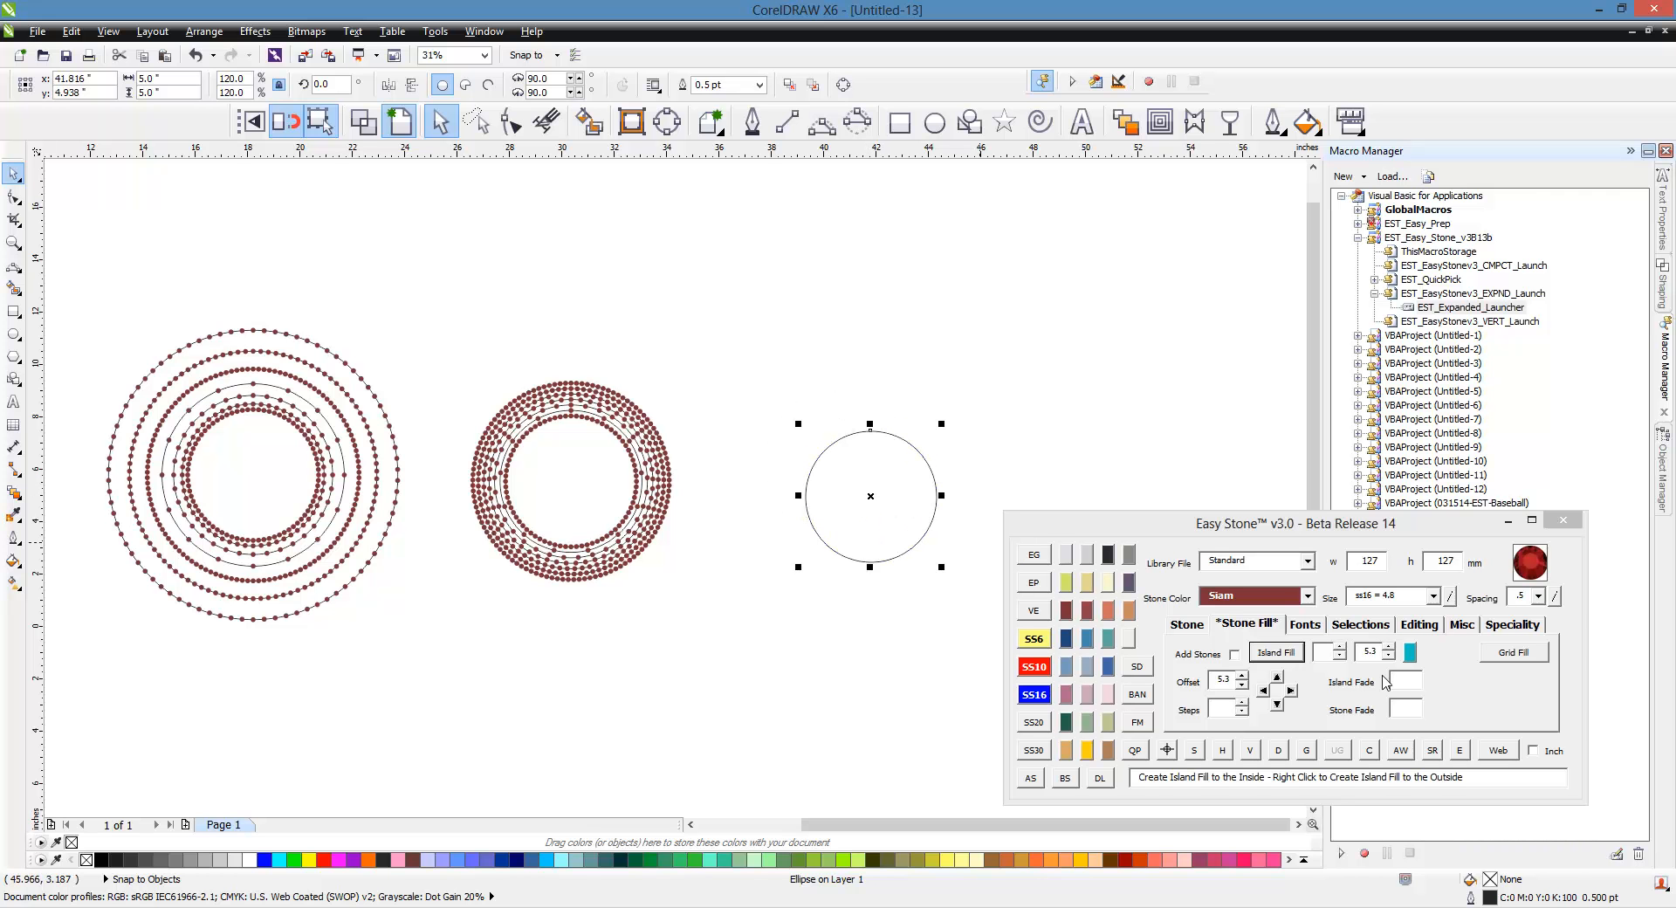
pyautogui.click(1322, 655)
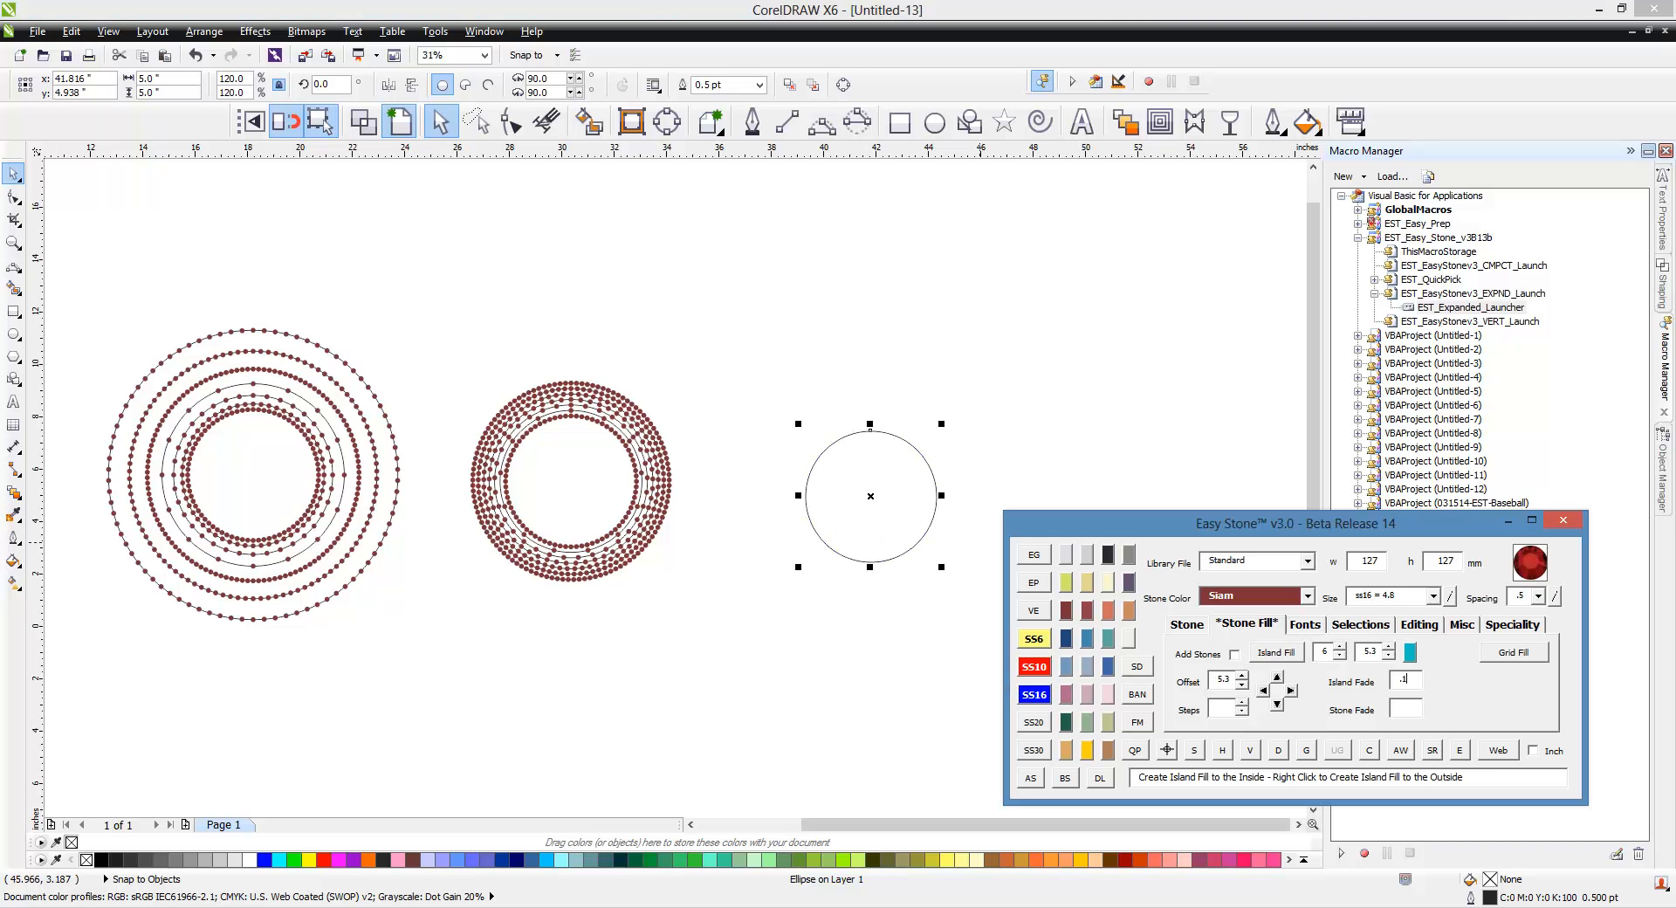
pyautogui.click(1405, 684)
pyautogui.write('.1')
pyautogui.click(1284, 661)
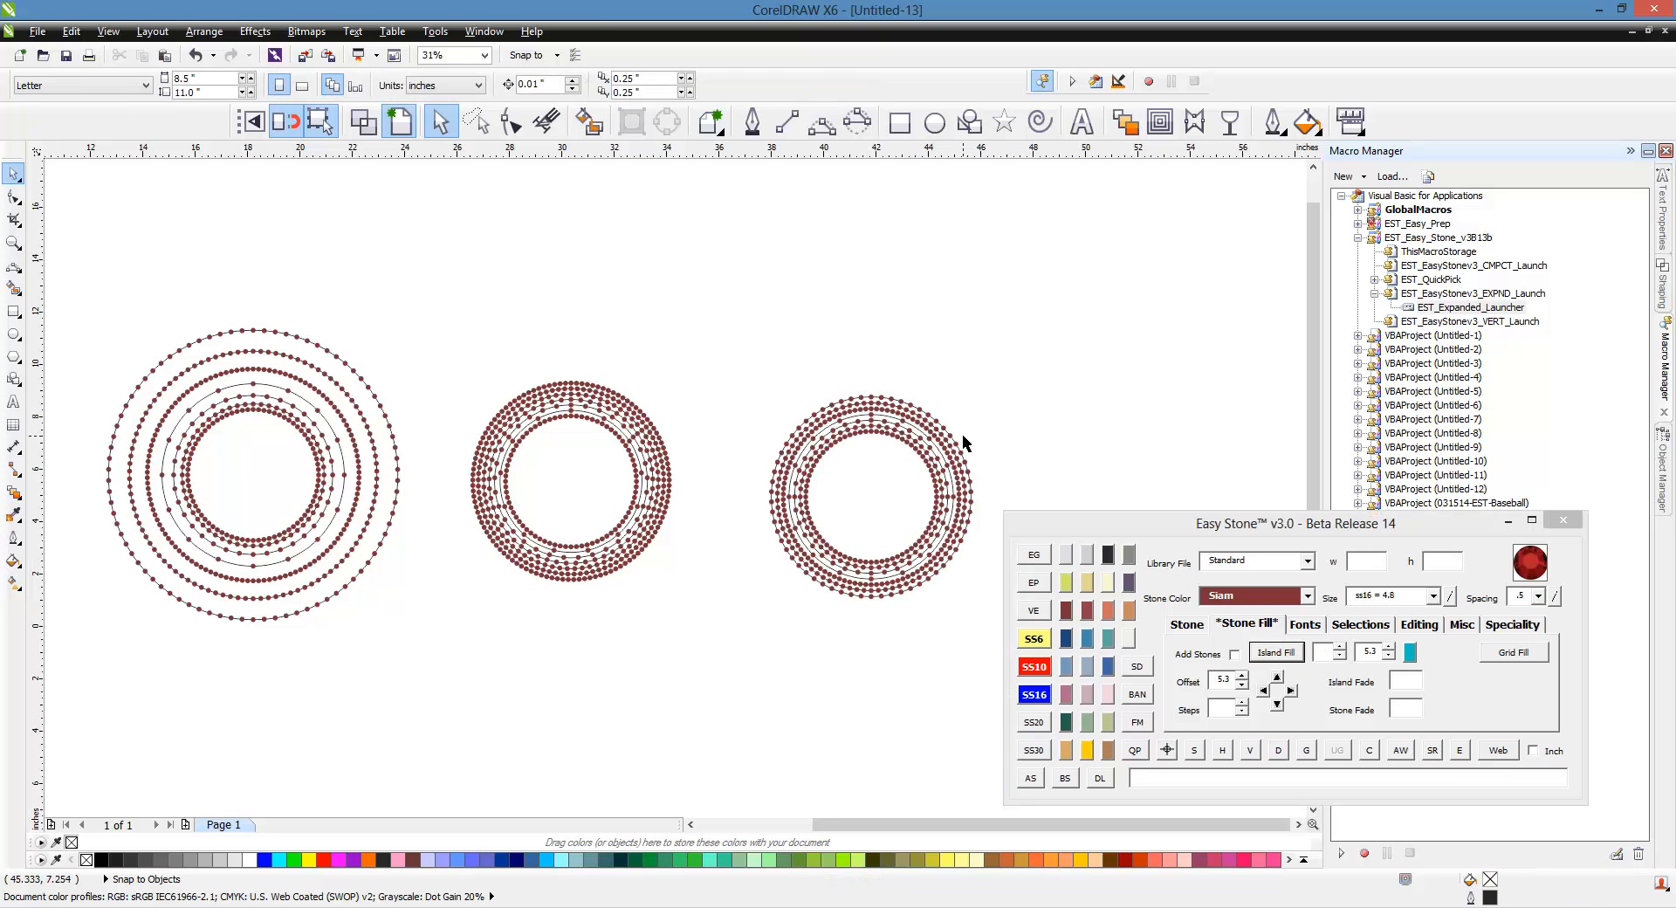
# Step: Select the third stone ring and move it below the first ring
pyautogui.moveTo(1045, 348); pyautogui.dragTo(714, 622)
pyautogui.scroll(-2, 1011, 438)
pyautogui.moveTo(938, 466); pyautogui.dragTo(630, 594)
pyautogui.scroll(2, 616, 557)
pyautogui.click(498, 504)
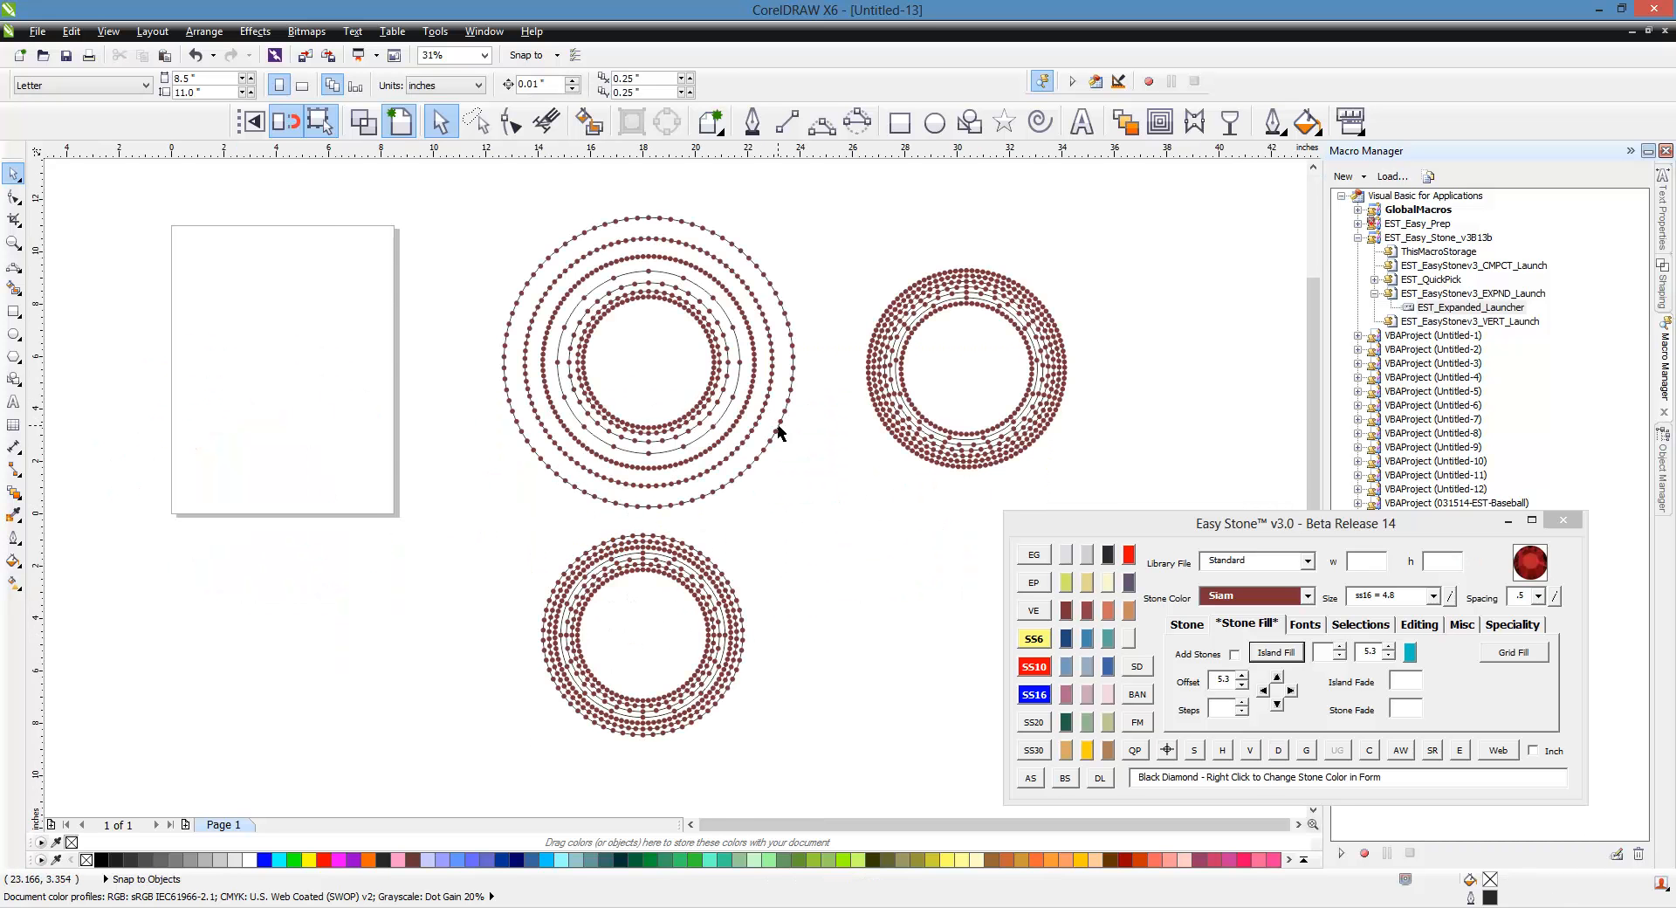
# Step: Zoom in and out to compare the three stone-filled rings
pyautogui.scroll(2, 718, 356)
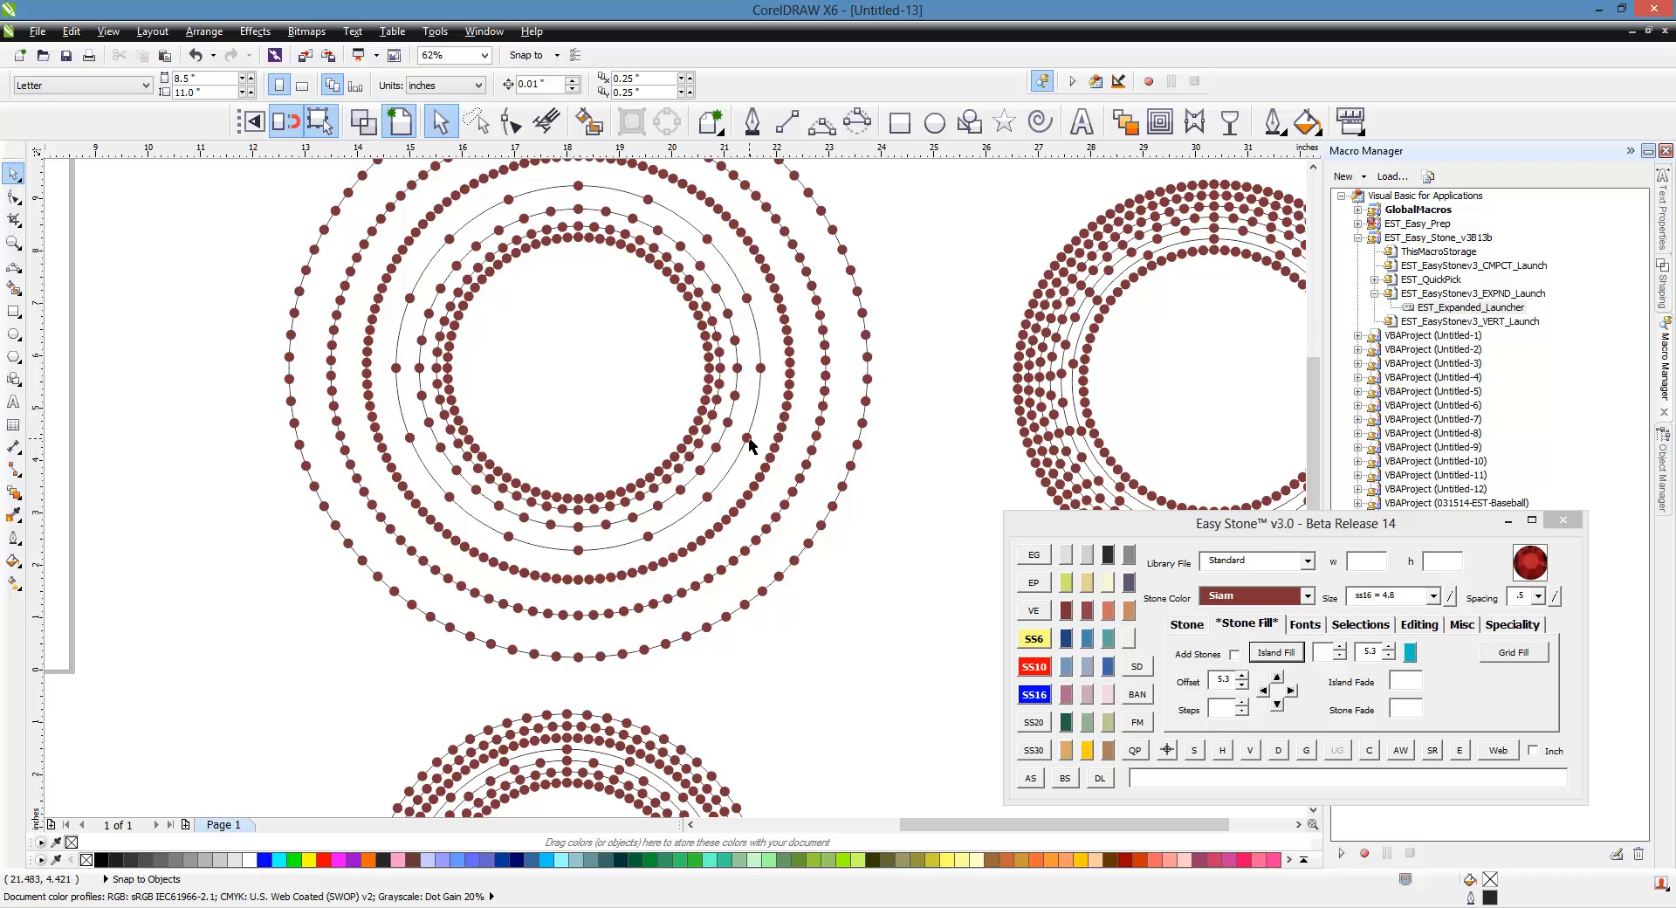
pyautogui.scroll(-1, 813, 423)
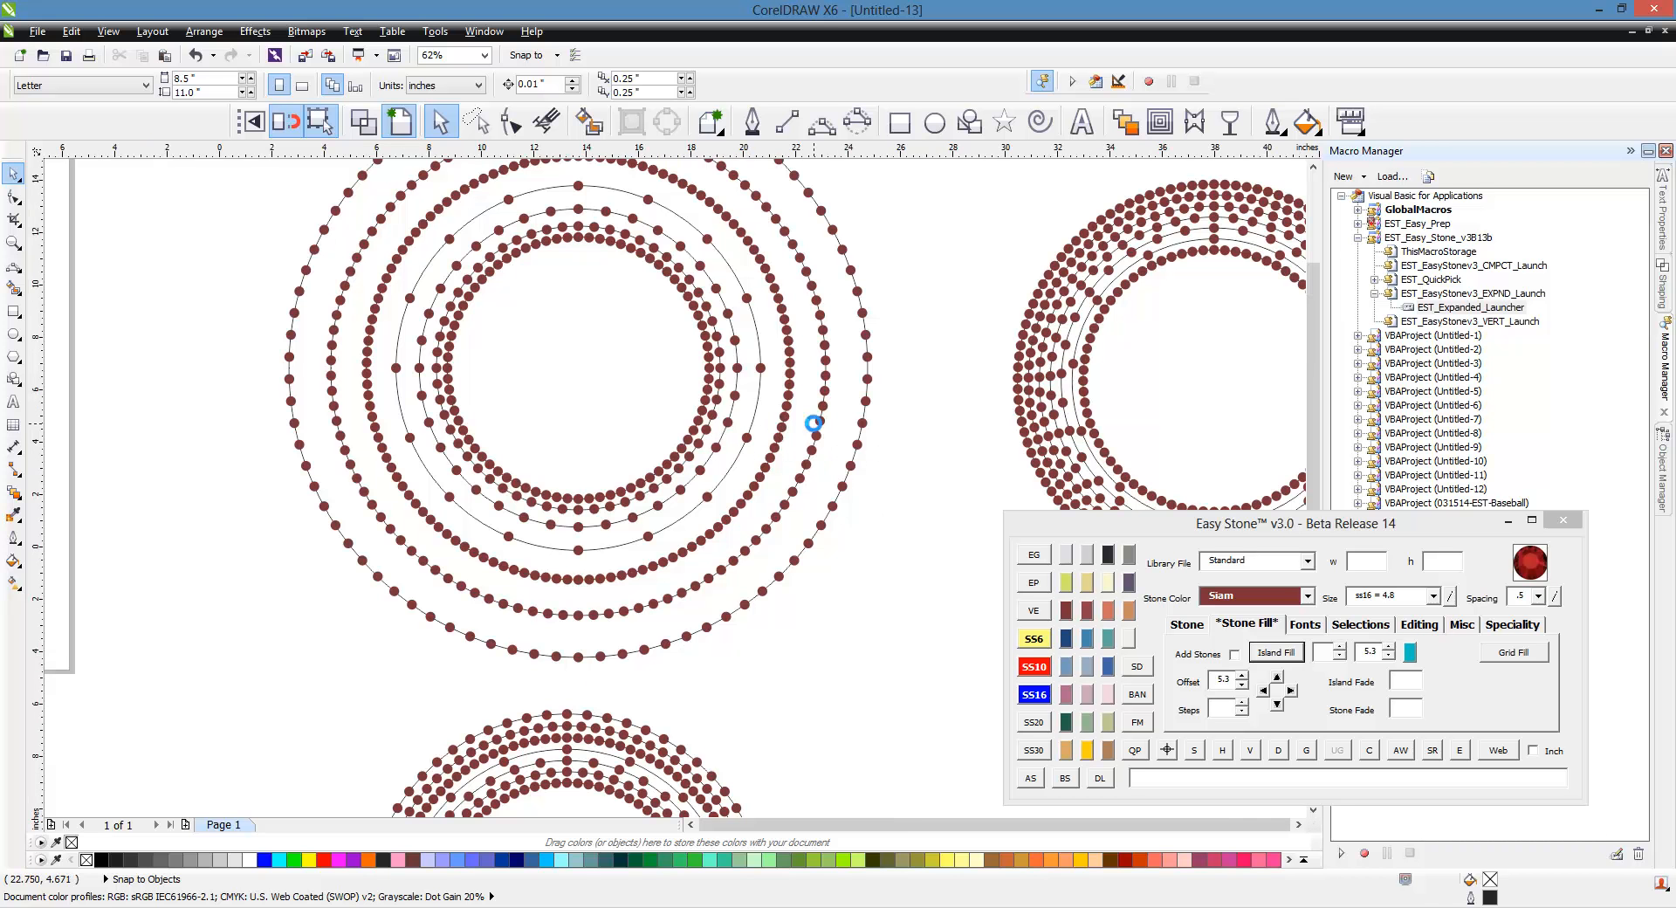
pyautogui.scroll(2, 725, 763)
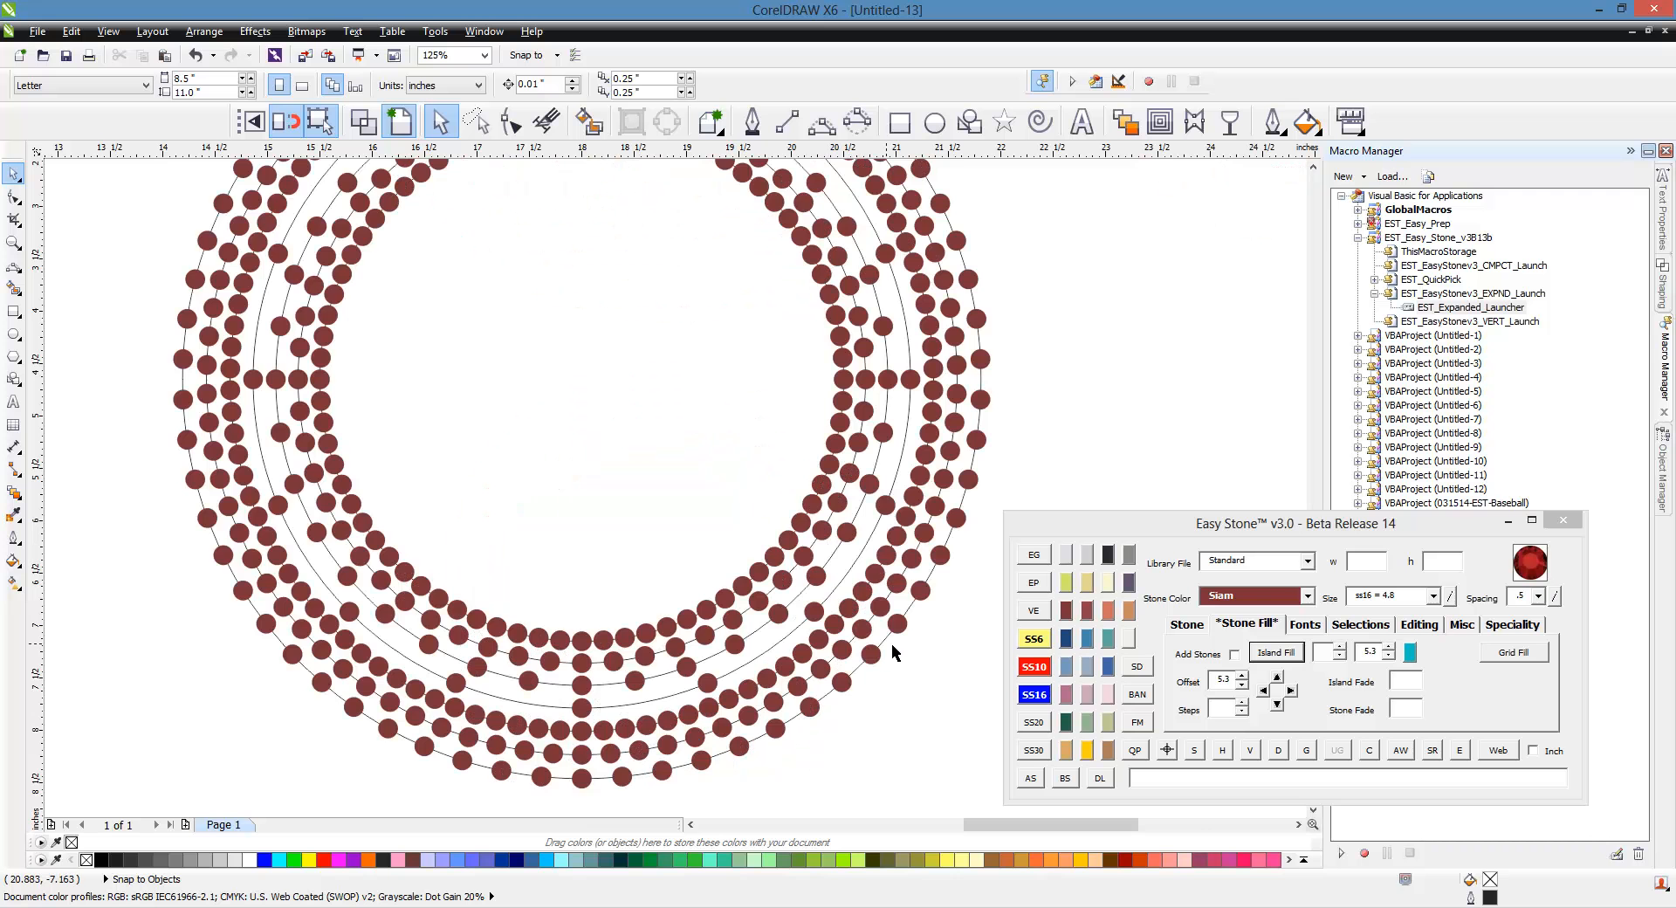
pyautogui.scroll(-1, 771, 524)
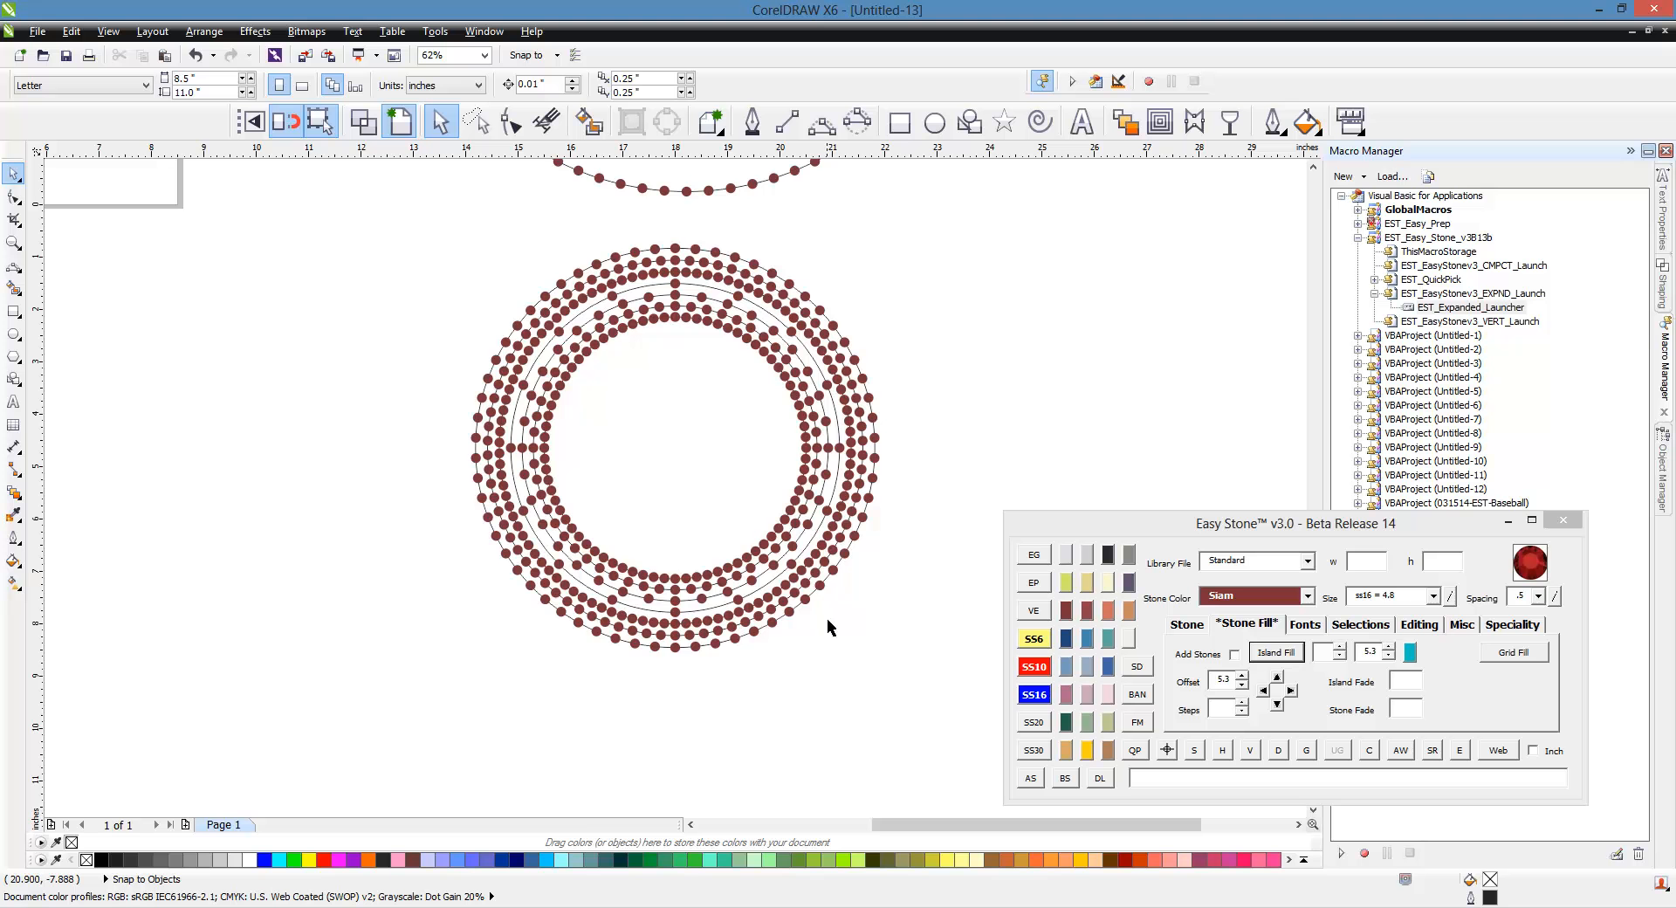
pyautogui.scroll(-1, 826, 657)
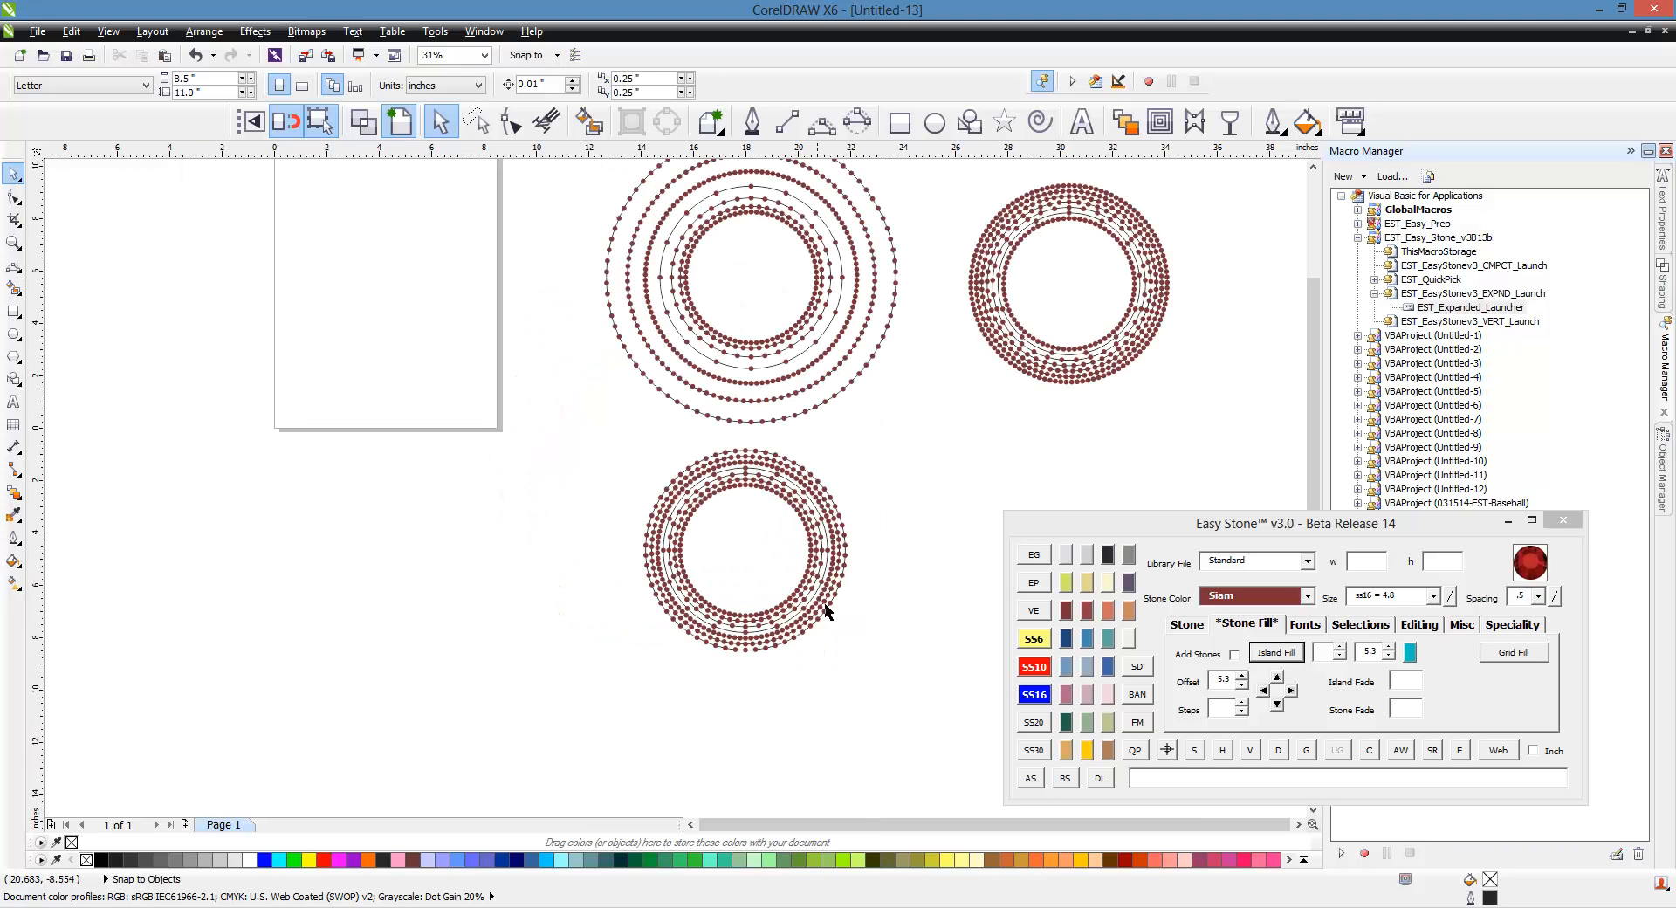
pyautogui.scroll(1, 835, 506)
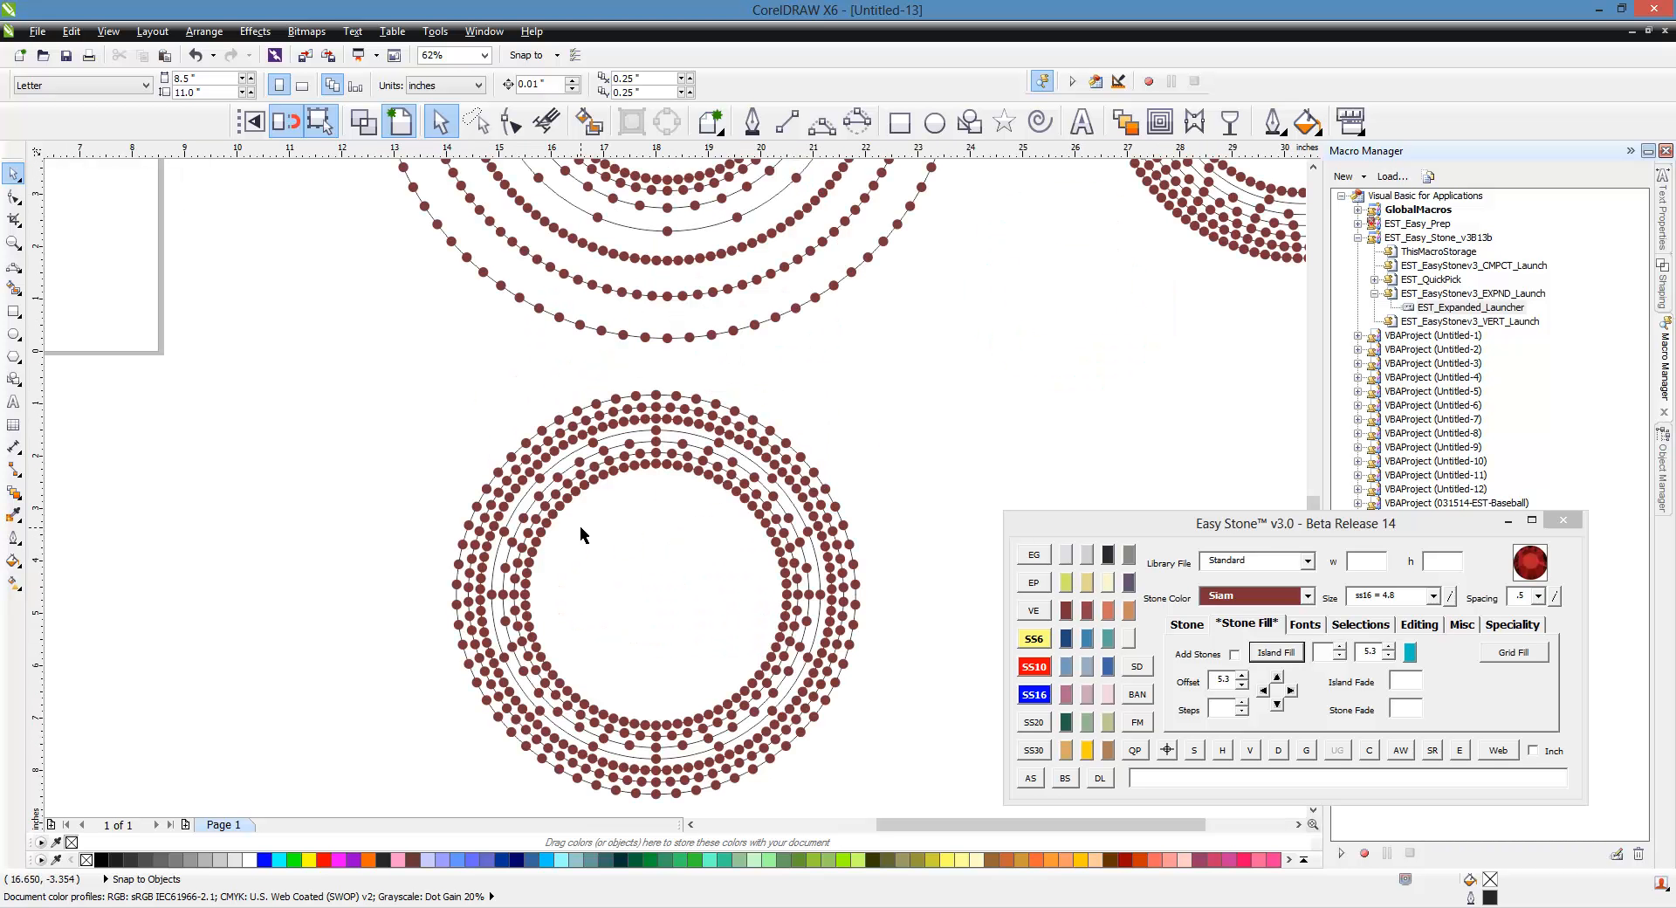
pyautogui.scroll(-1, 579, 536)
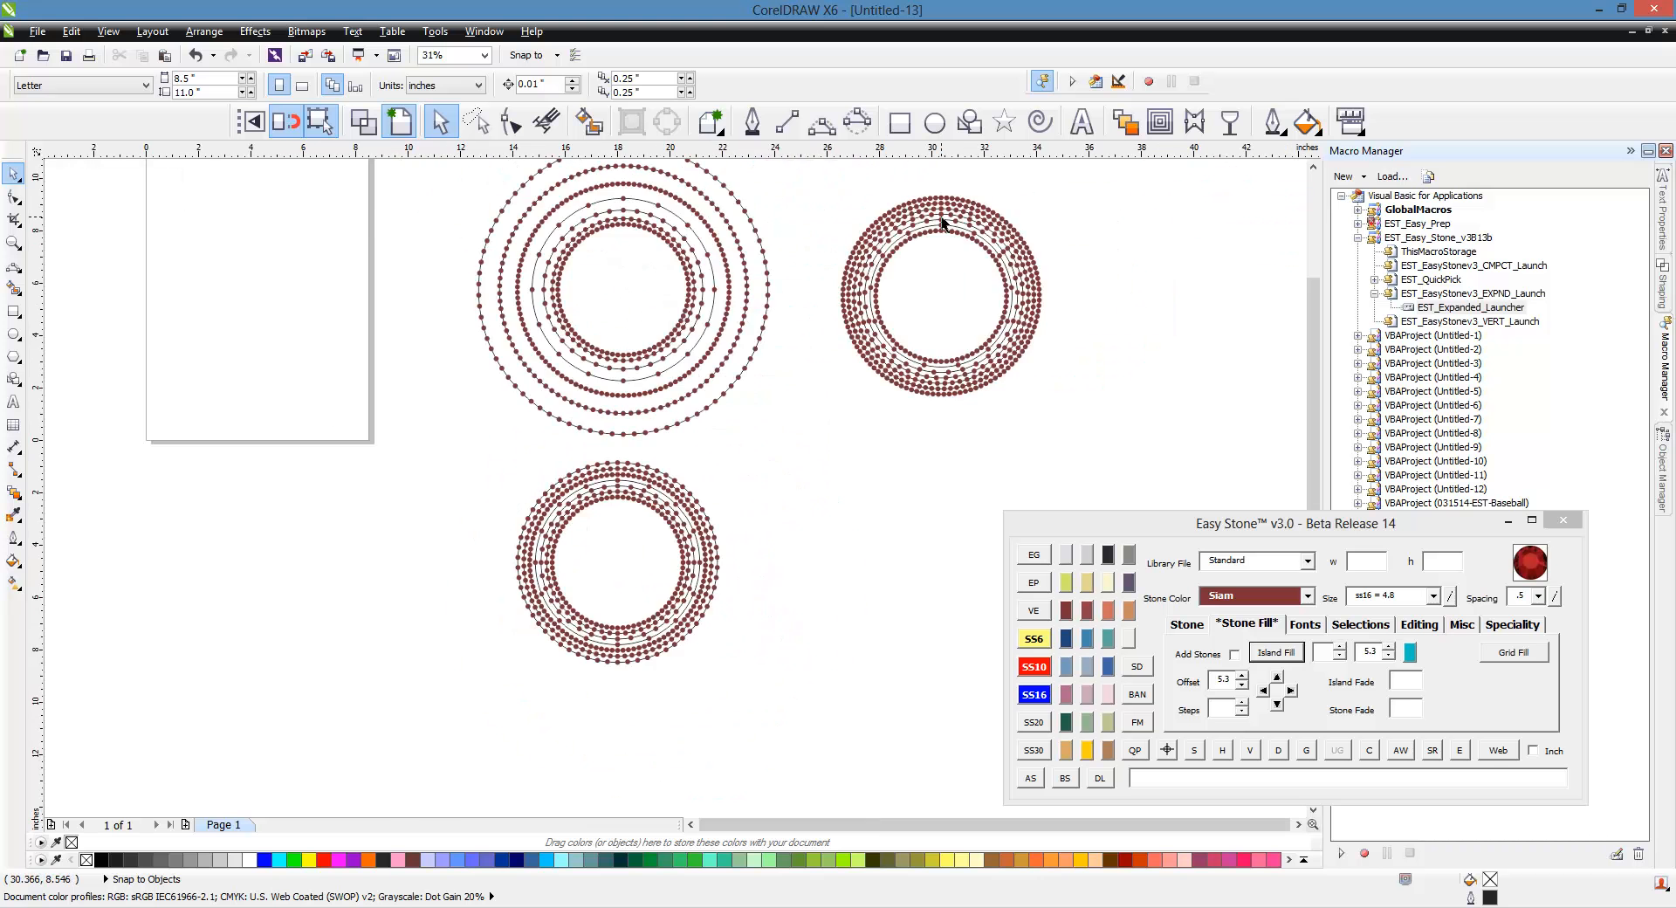
pyautogui.scroll(1, 941, 225)
pyautogui.scroll(-1, 558, 554)
pyautogui.scroll(1, 742, 472)
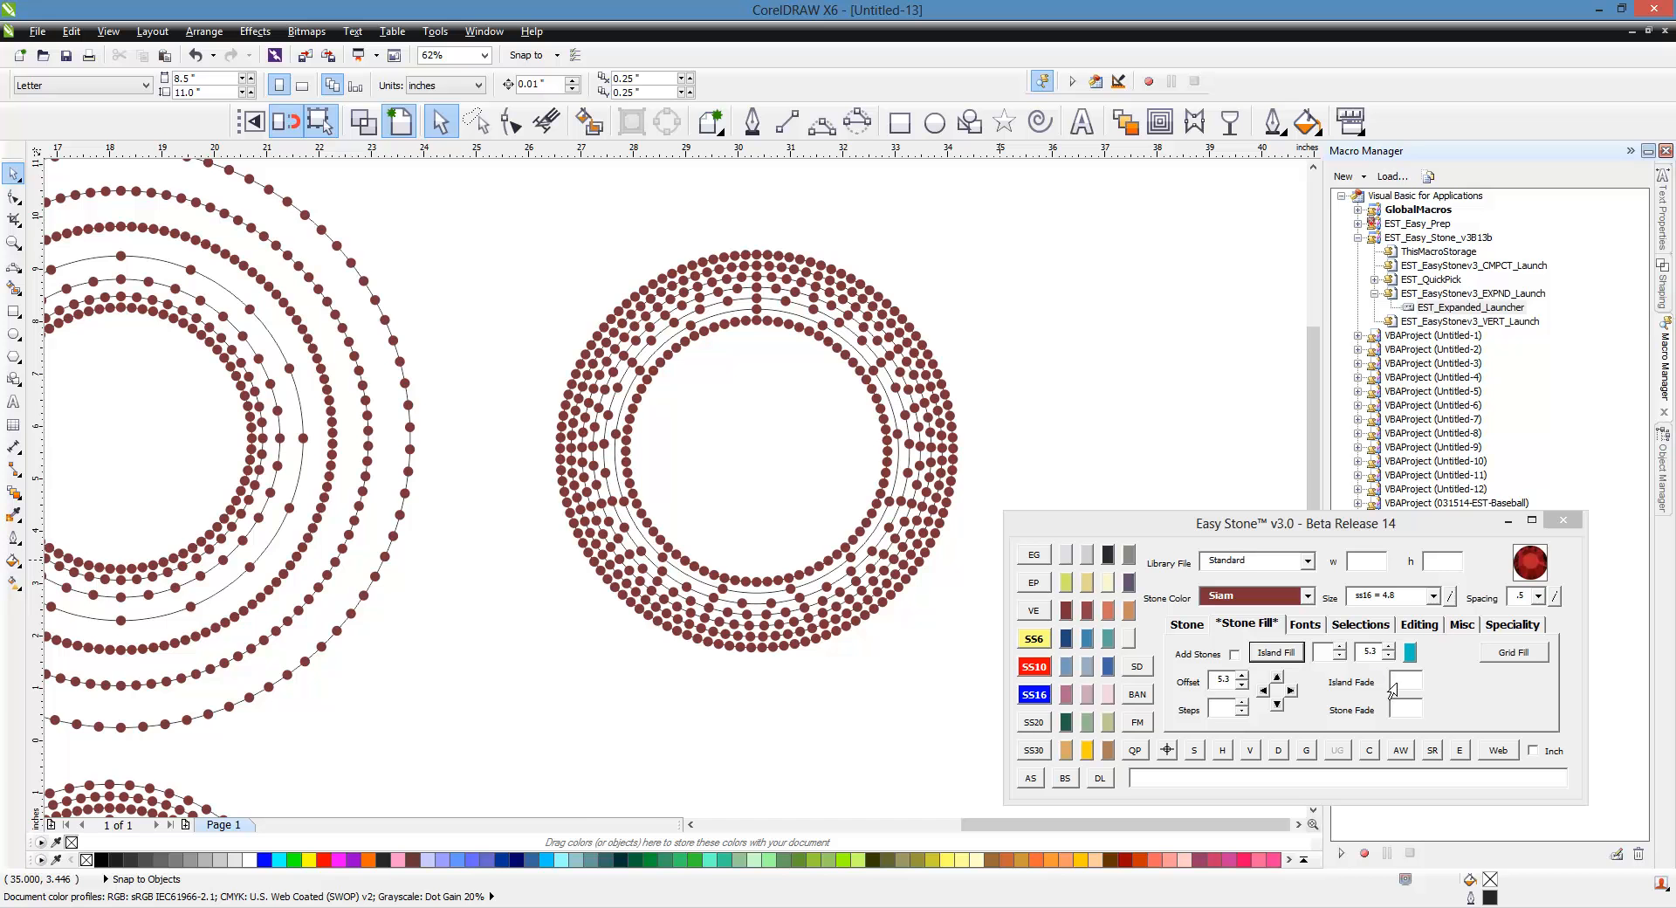
pyautogui.scroll(-1, 1137, 449)
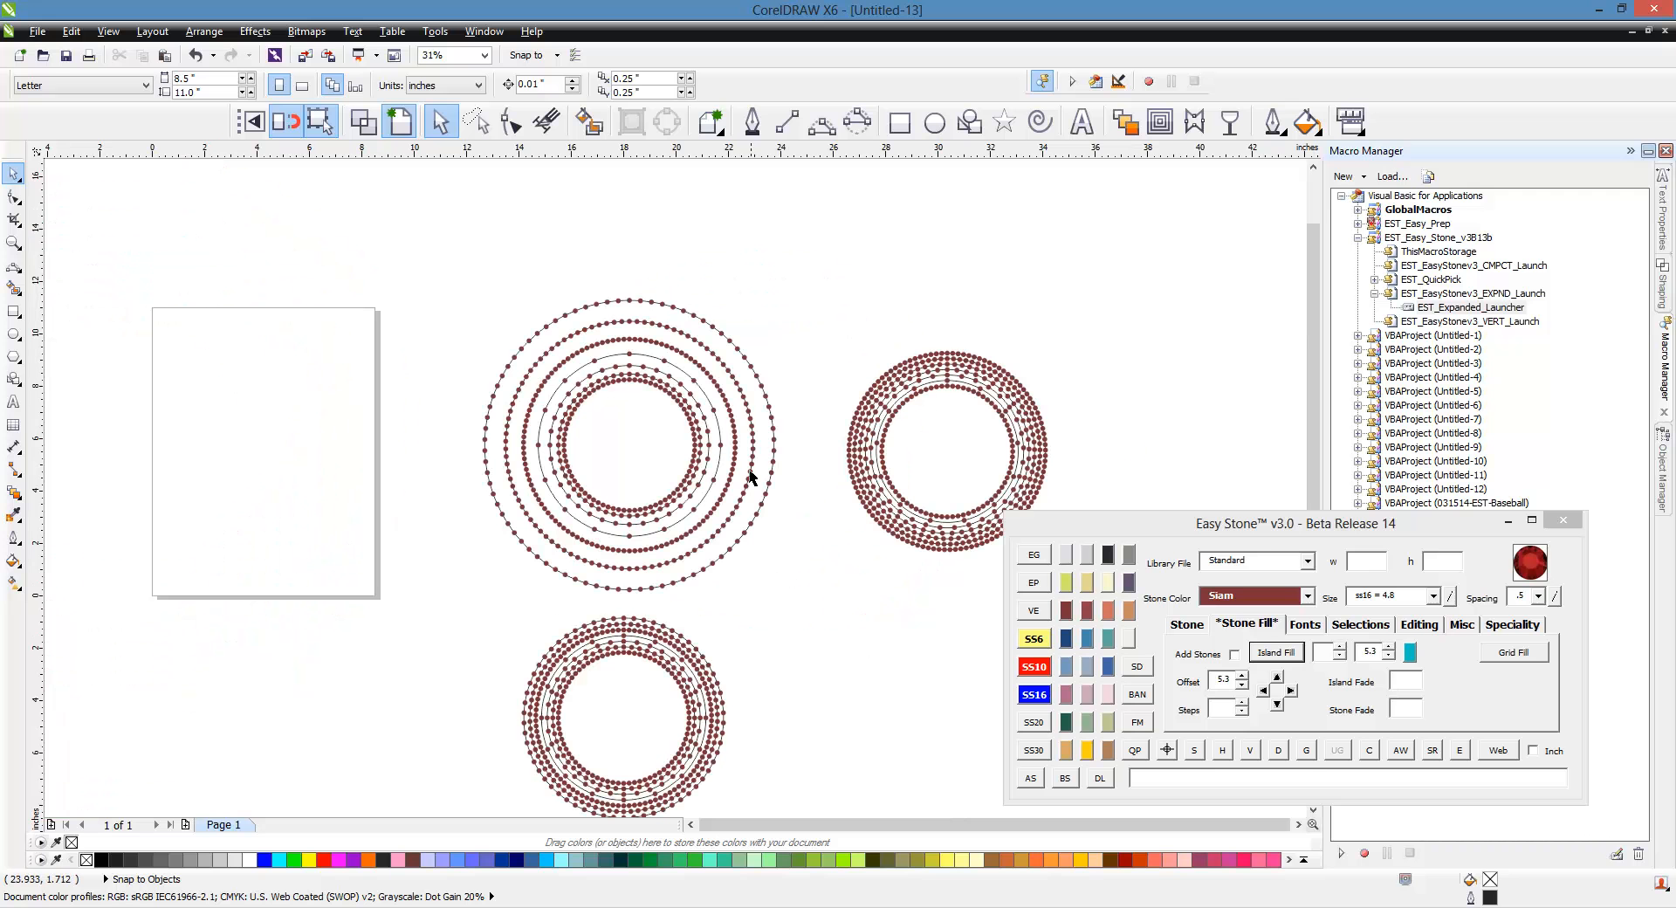
# Step: Switch the Easy Stone panel back to the Stone tab and deselect everything
pyautogui.click(1192, 630)
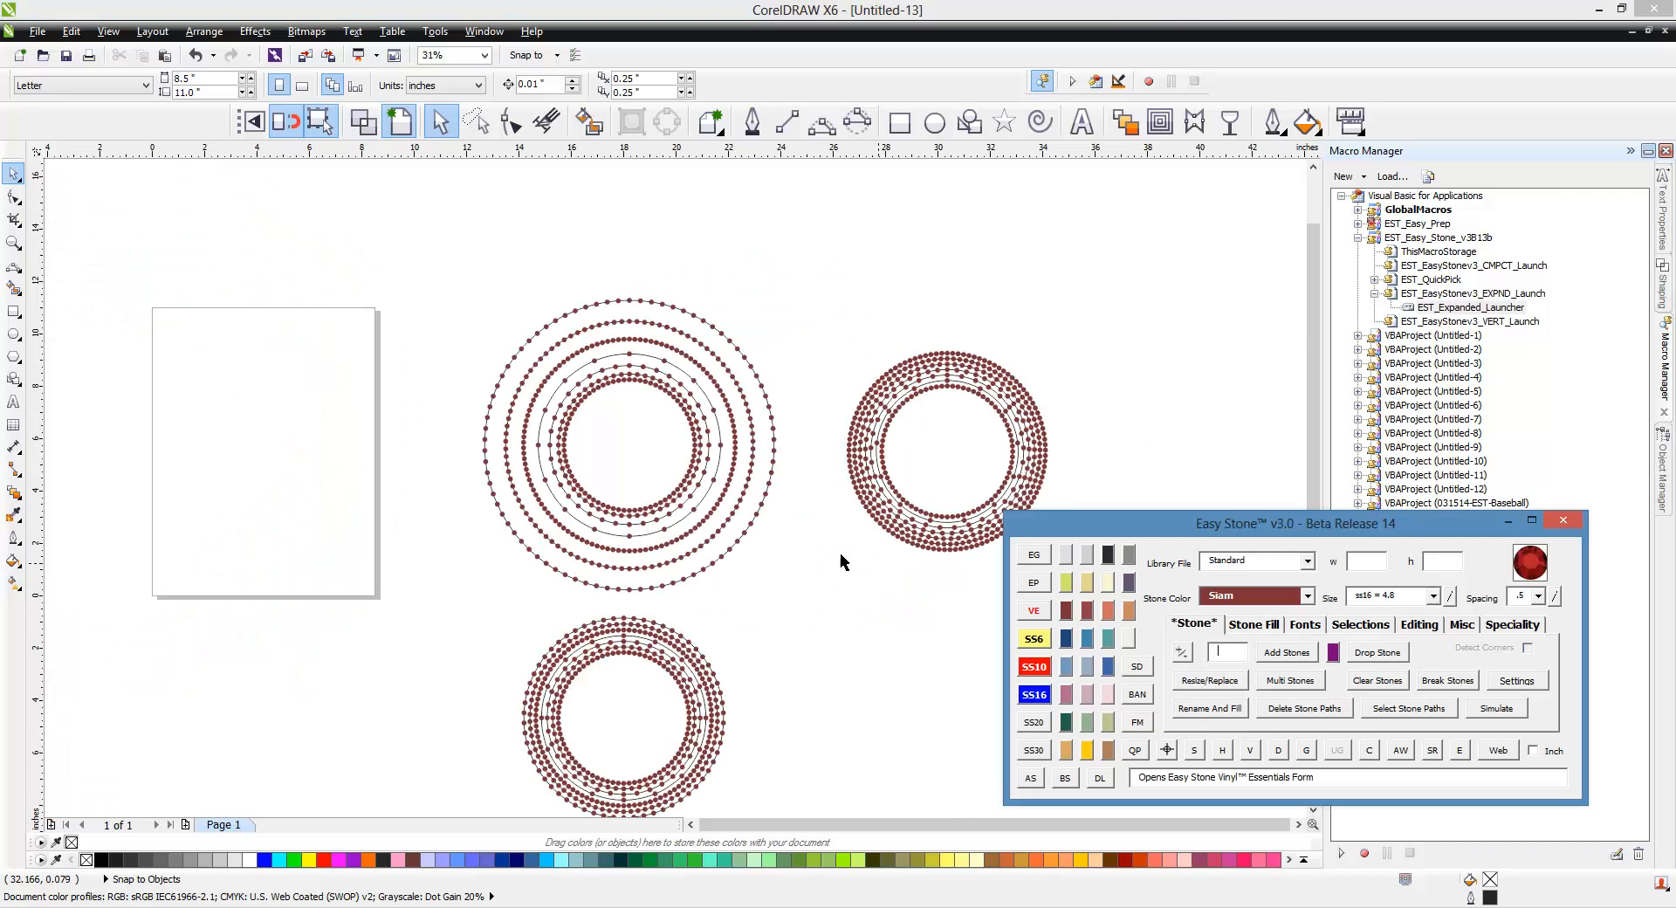
pyautogui.click(785, 643)
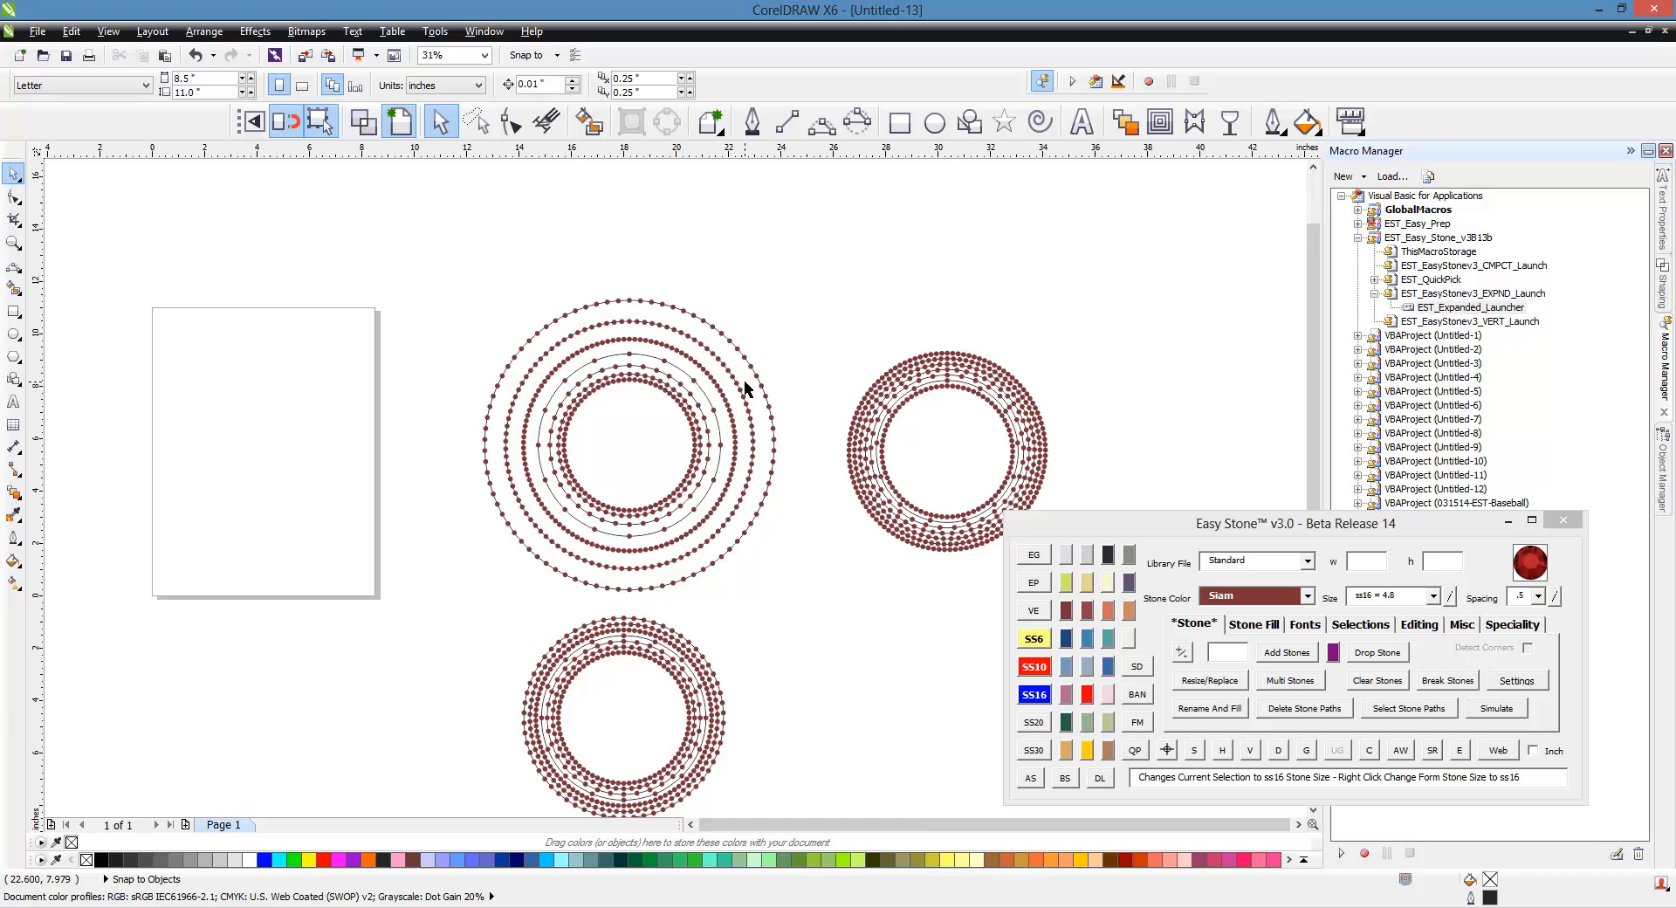
# Step: Zoom into the first ring and select its stone rows one at a time to inspect their stone counts
pyautogui.scroll(2, 747, 383)
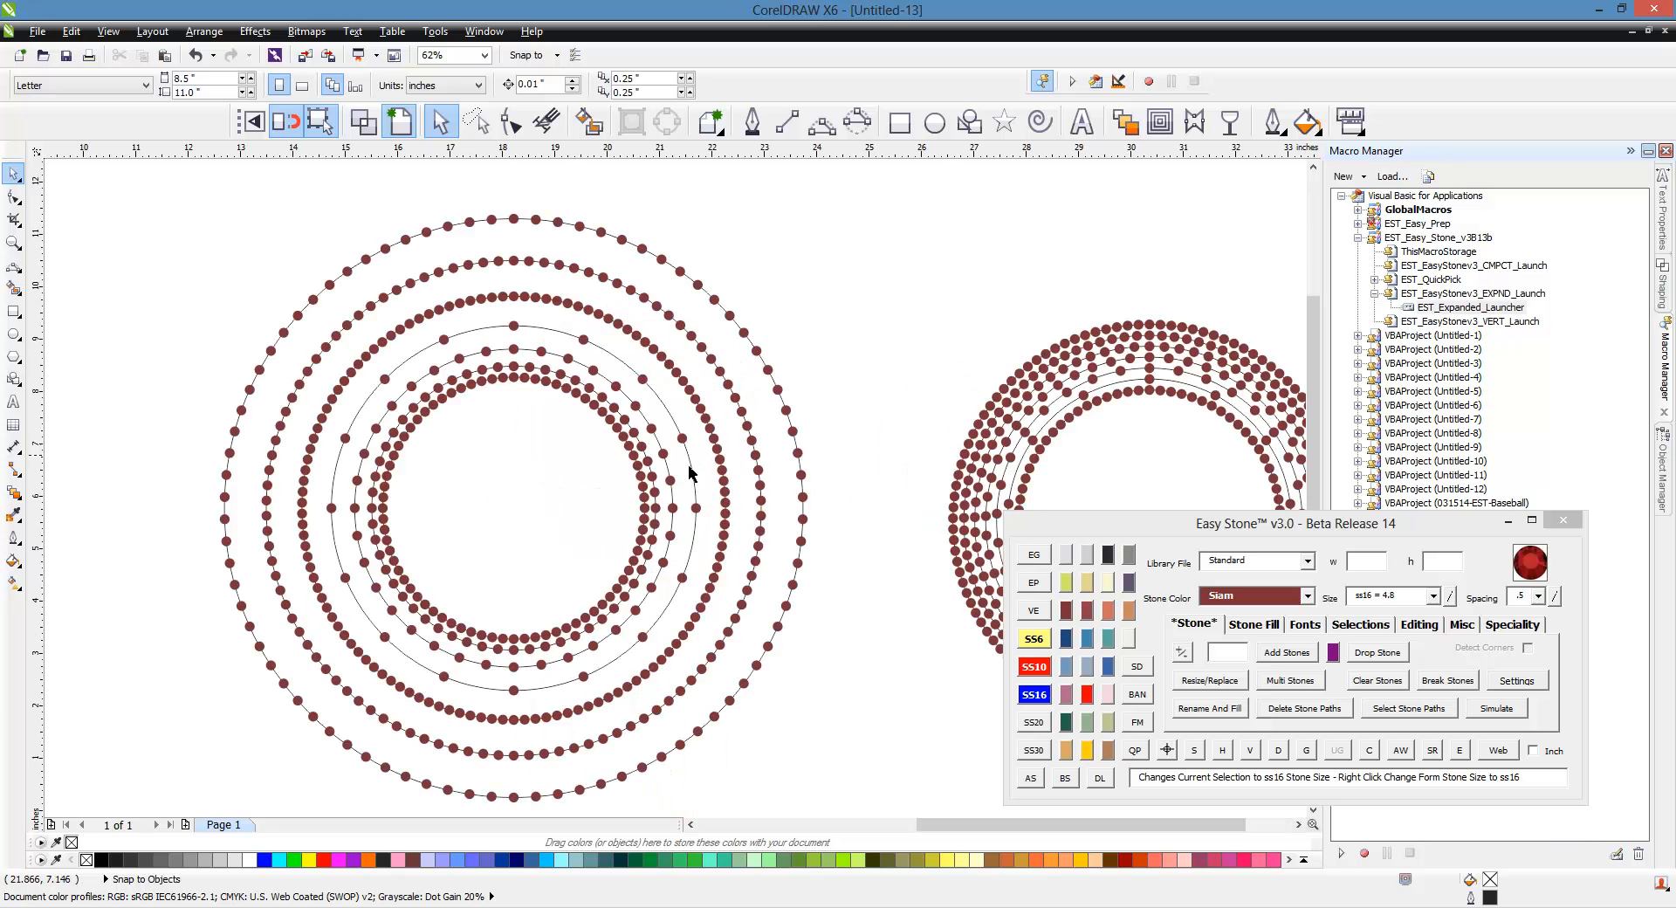
pyautogui.click(641, 480)
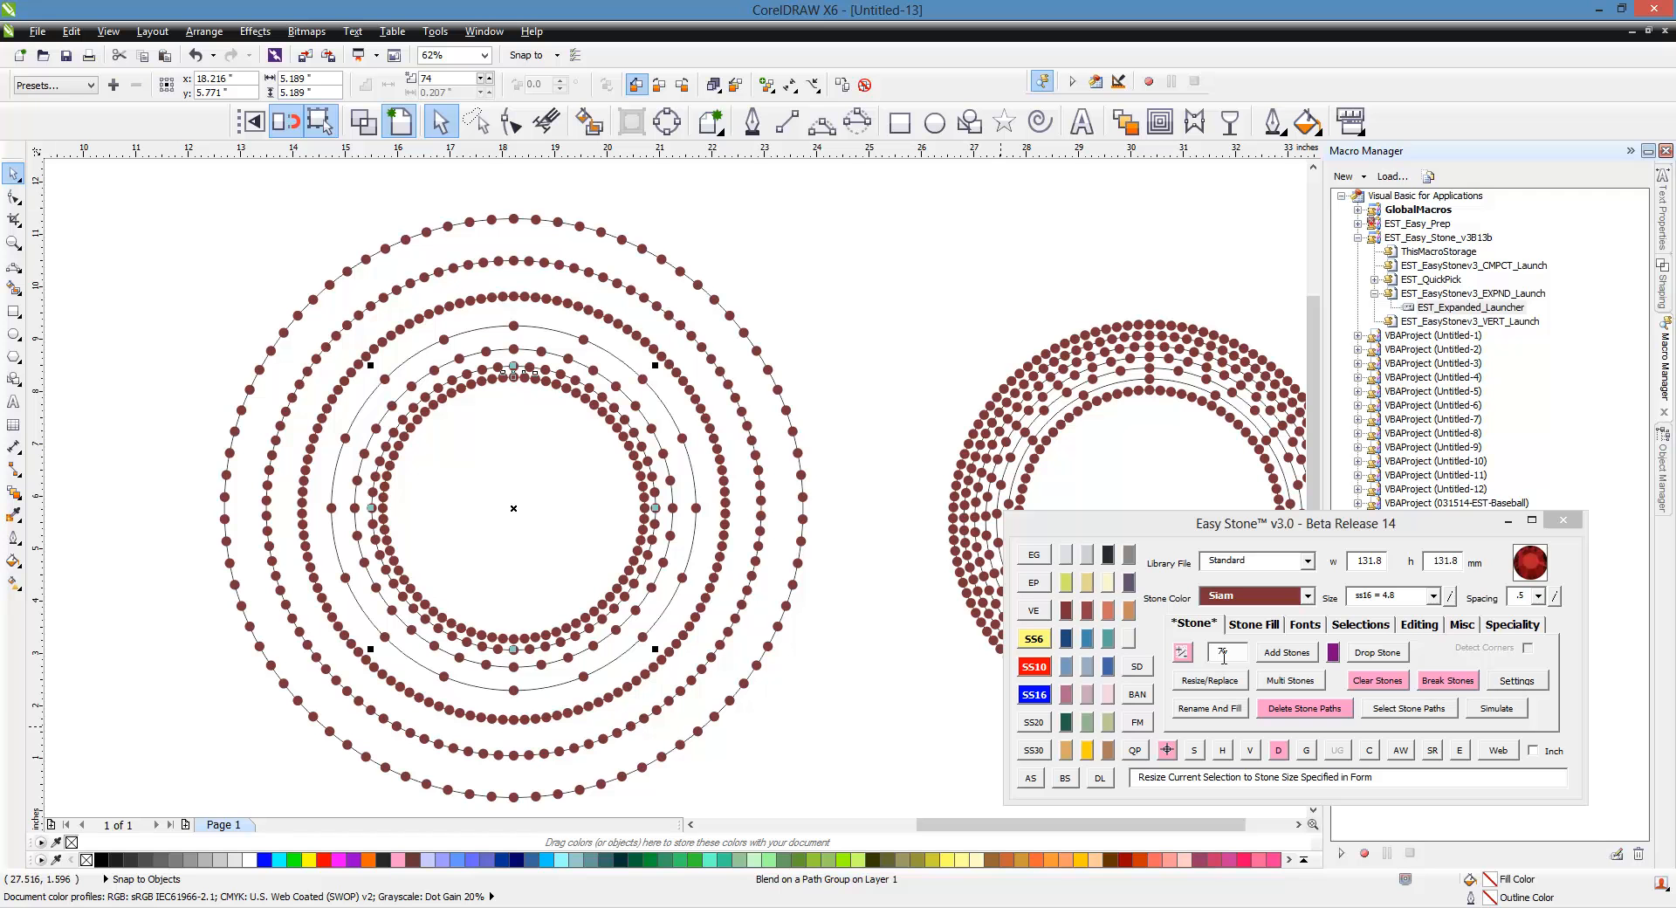
pyautogui.click(651, 461)
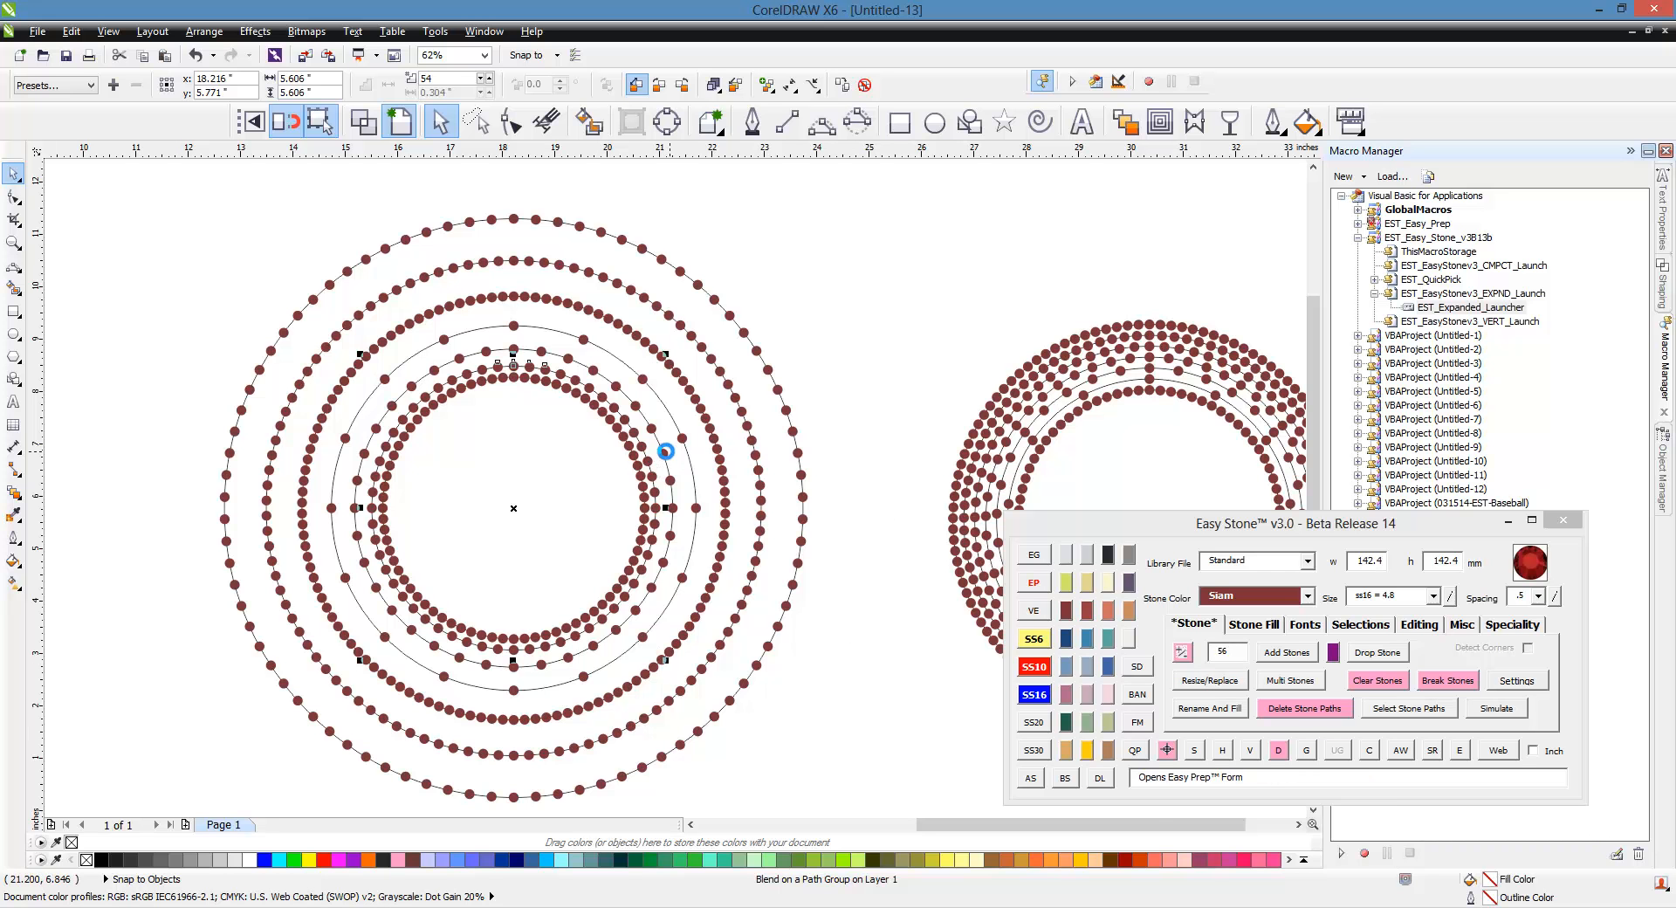
pyautogui.click(666, 451)
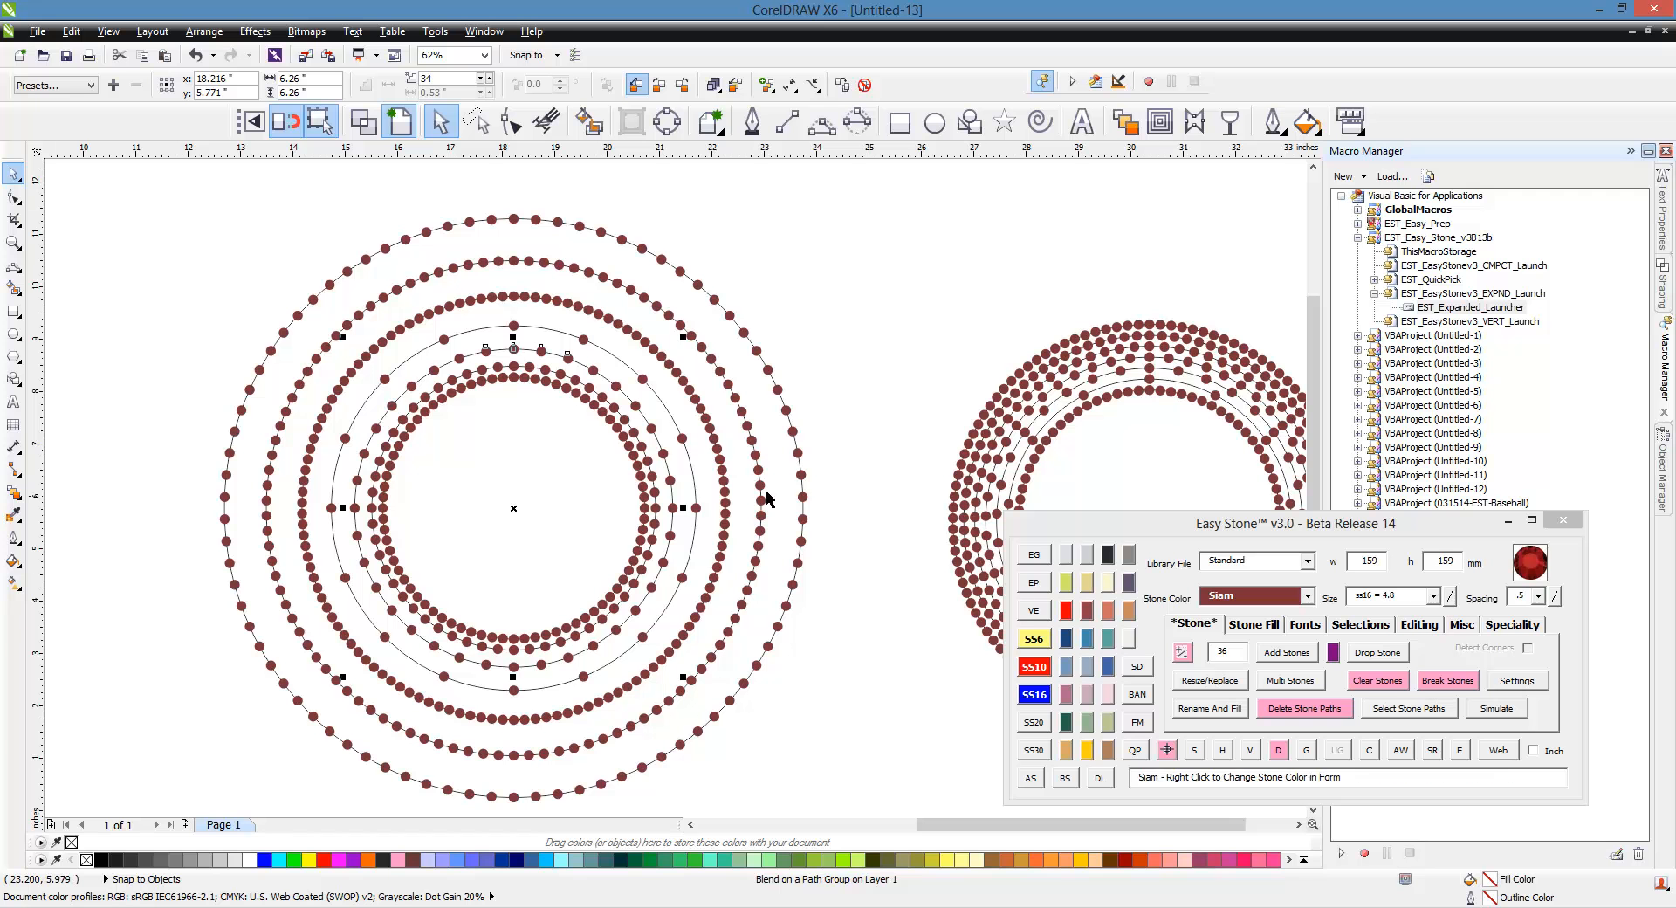
pyautogui.click(685, 445)
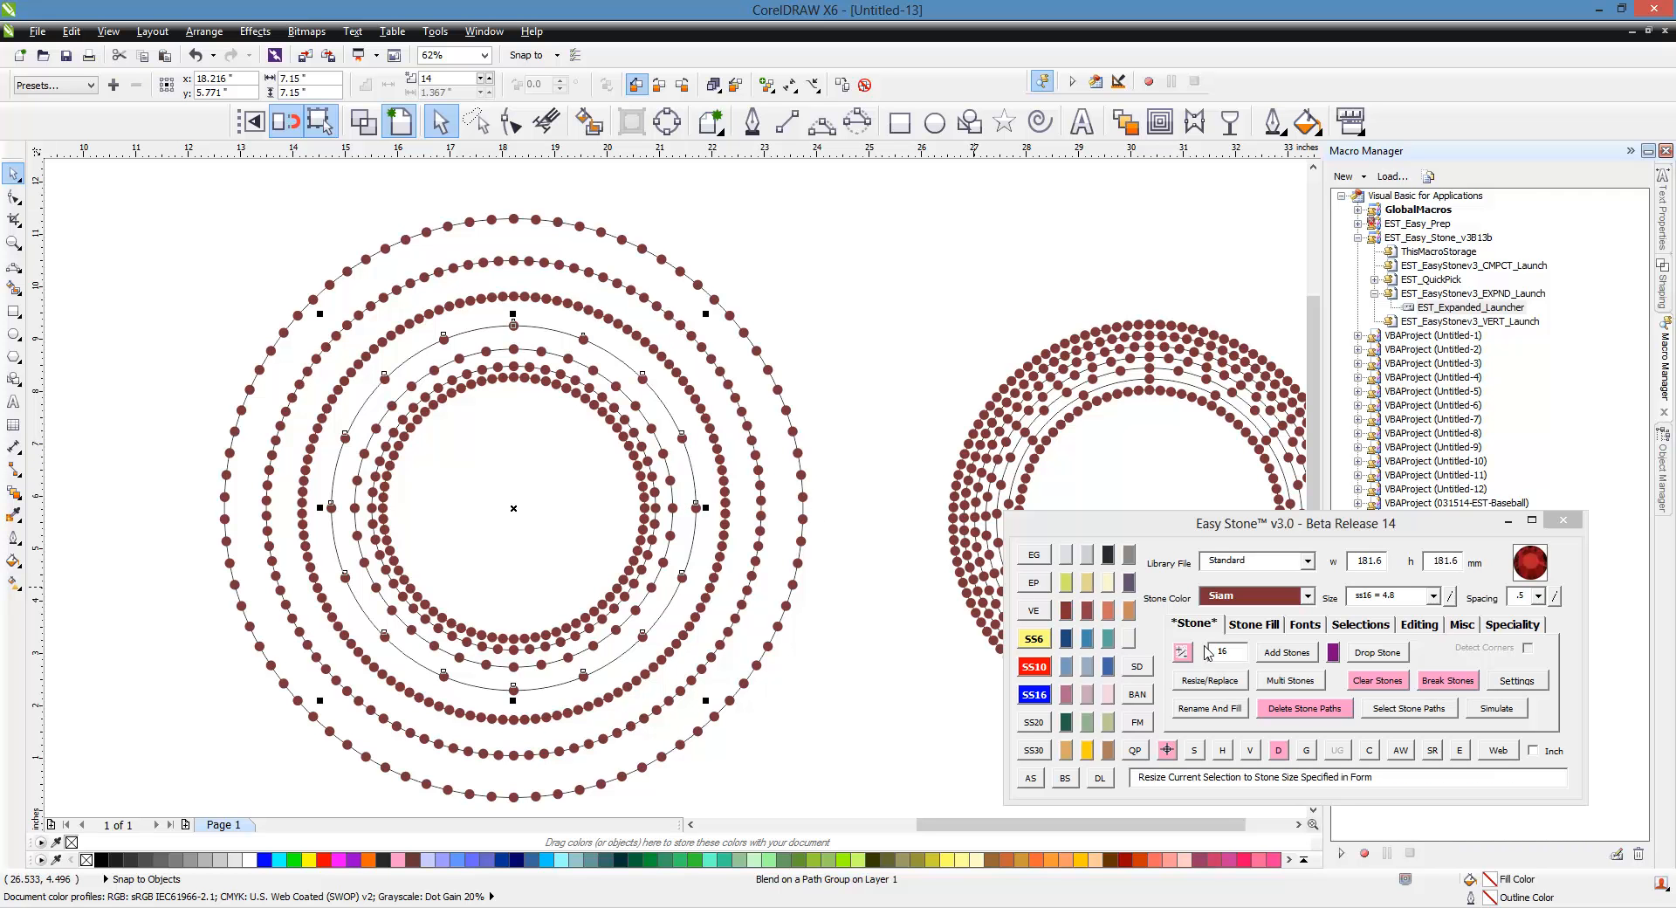
pyautogui.click(732, 530)
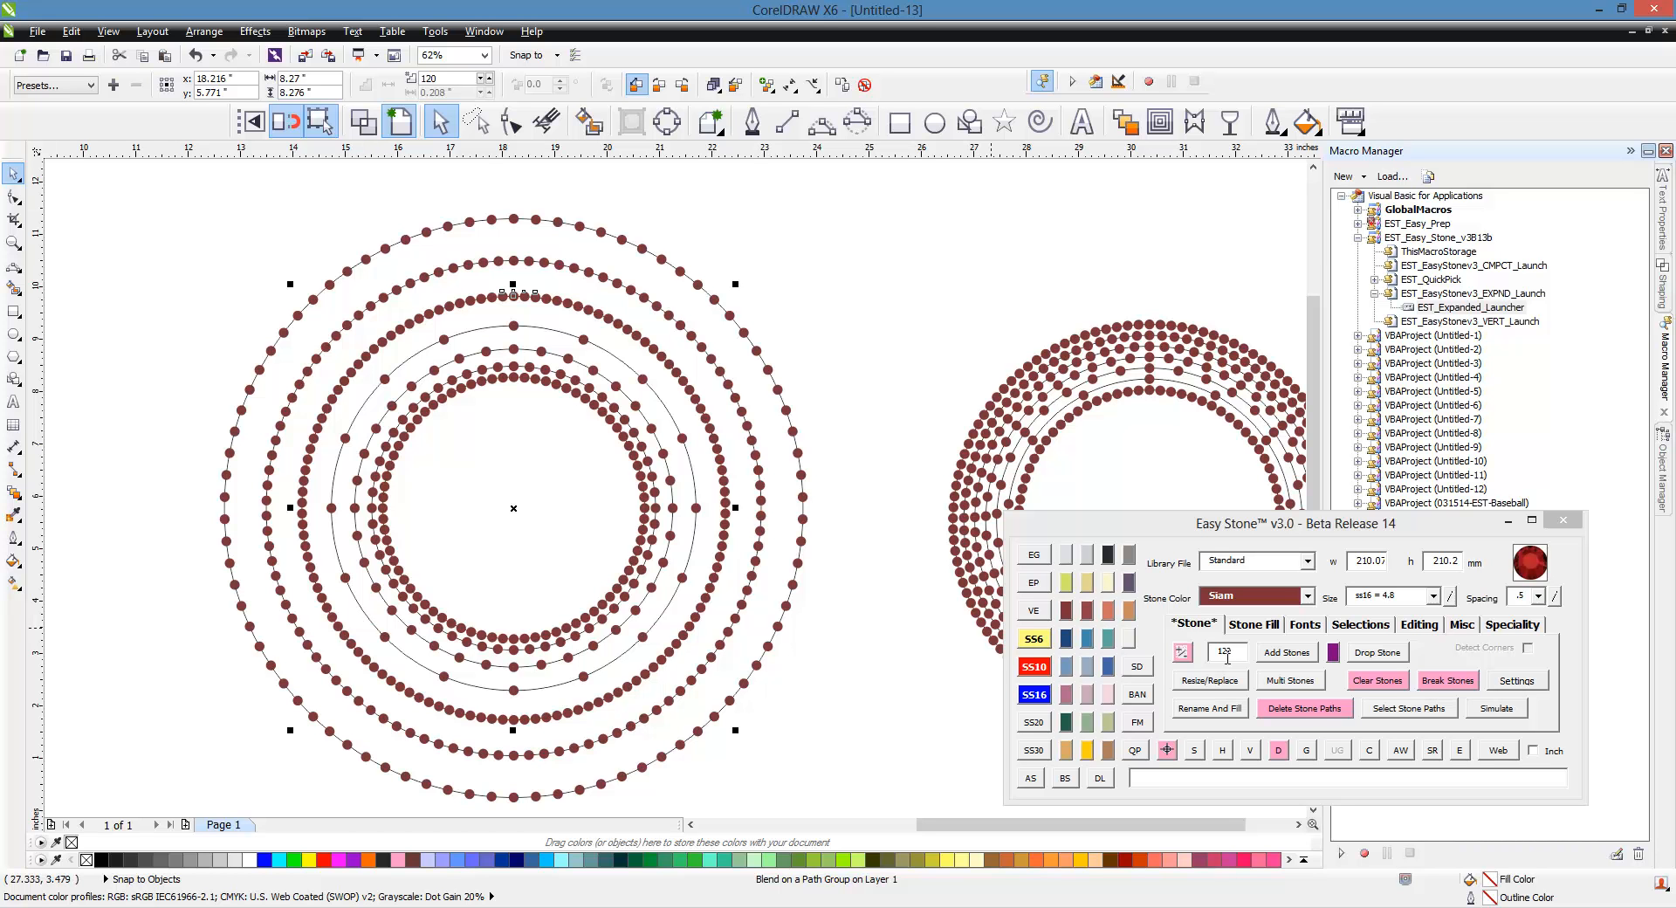
pyautogui.click(772, 479)
pyautogui.click(805, 497)
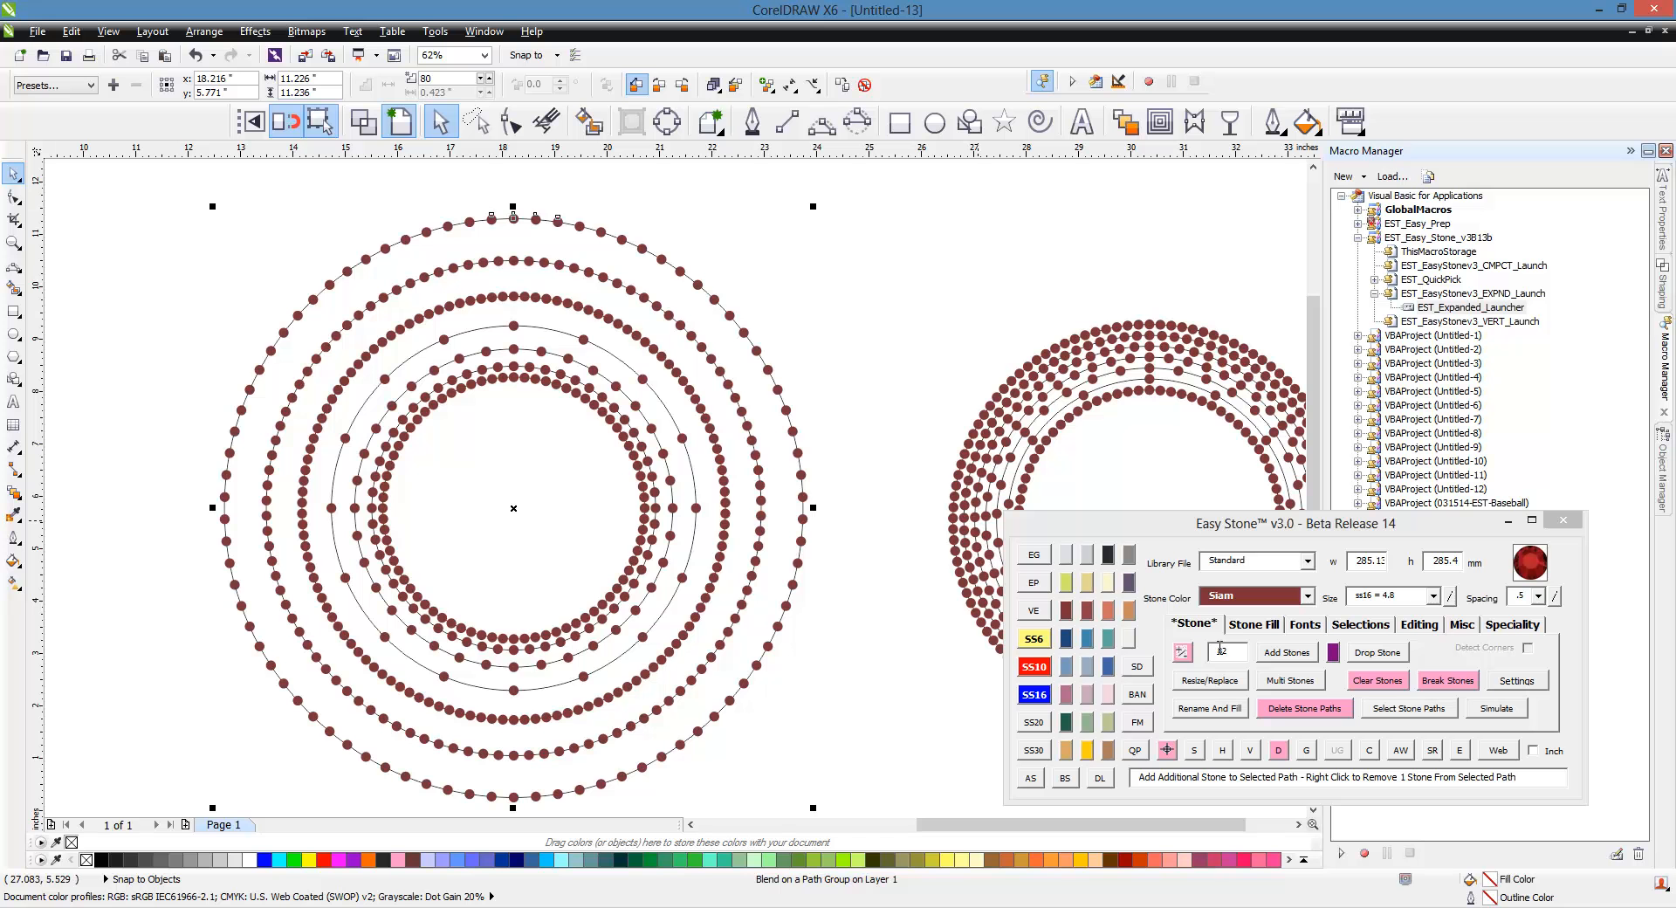
pyautogui.click(893, 405)
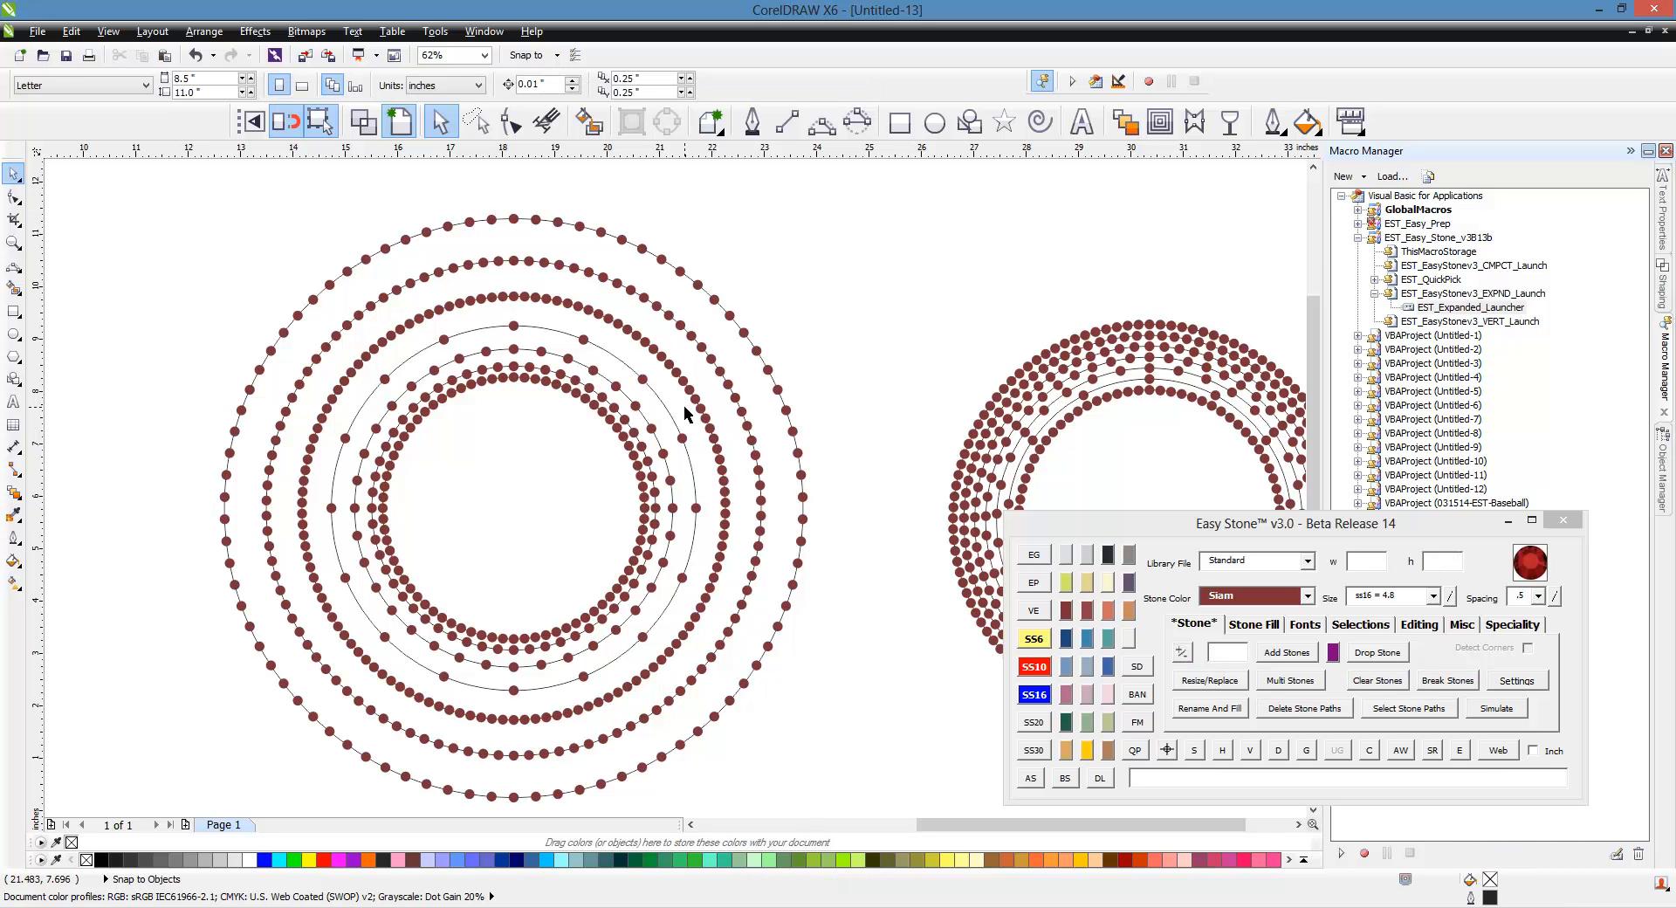
# Step: Zoom into the third ring and select its stone rows one by one to inspect them
pyautogui.scroll(-2, 685, 414)
pyautogui.scroll(-2, 685, 550)
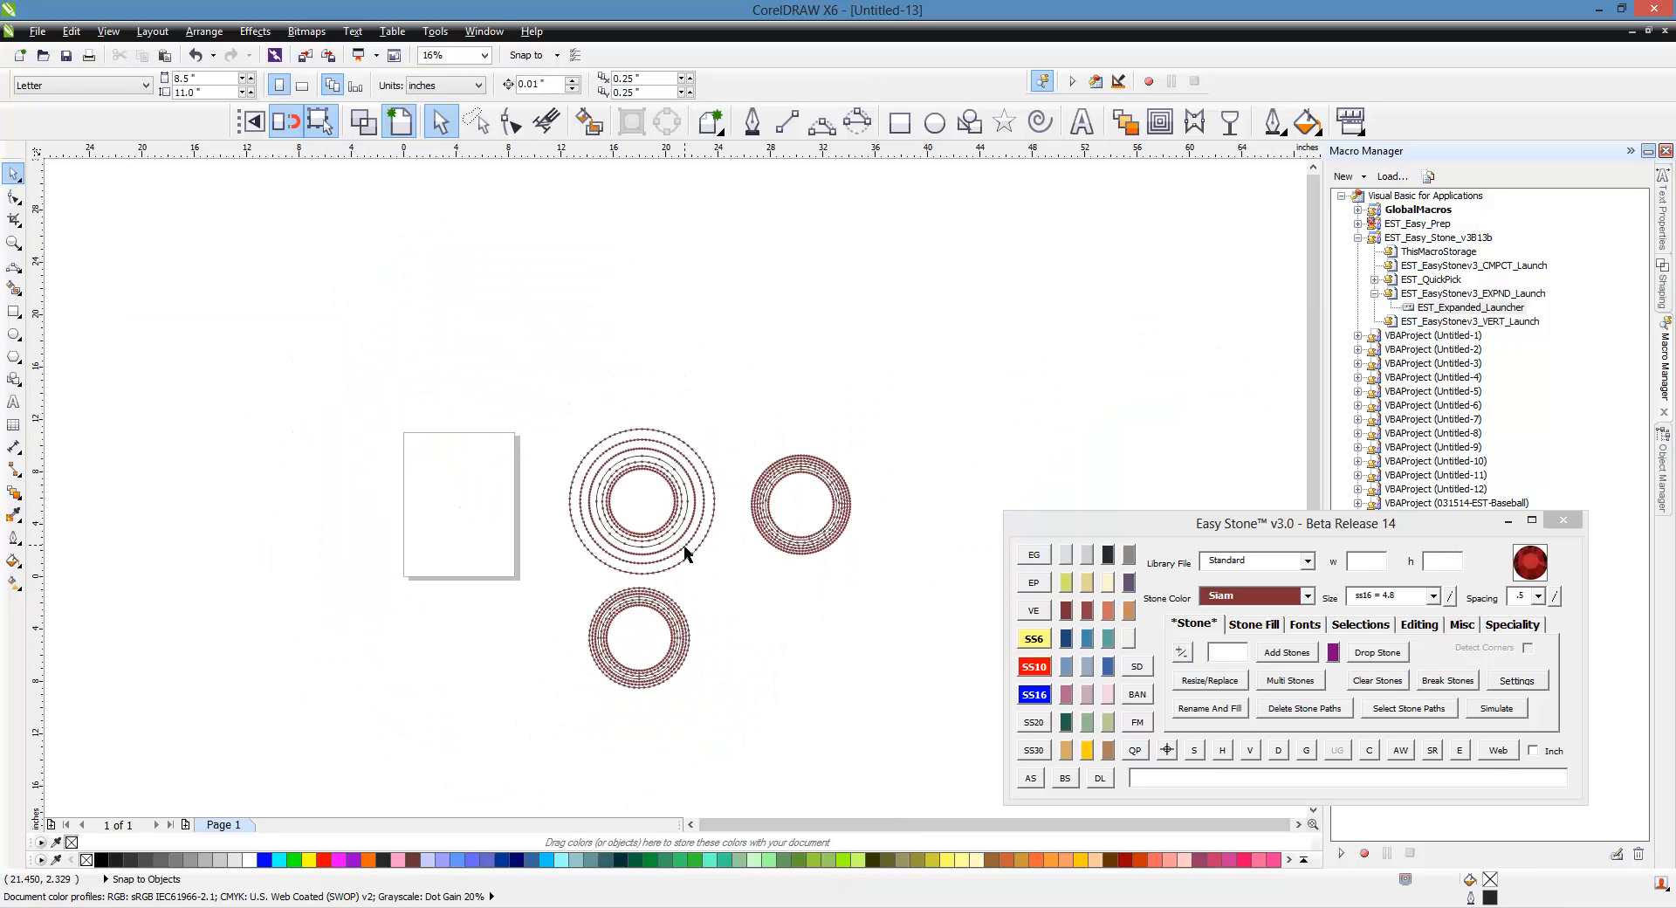
pyautogui.scroll(4, 655, 678)
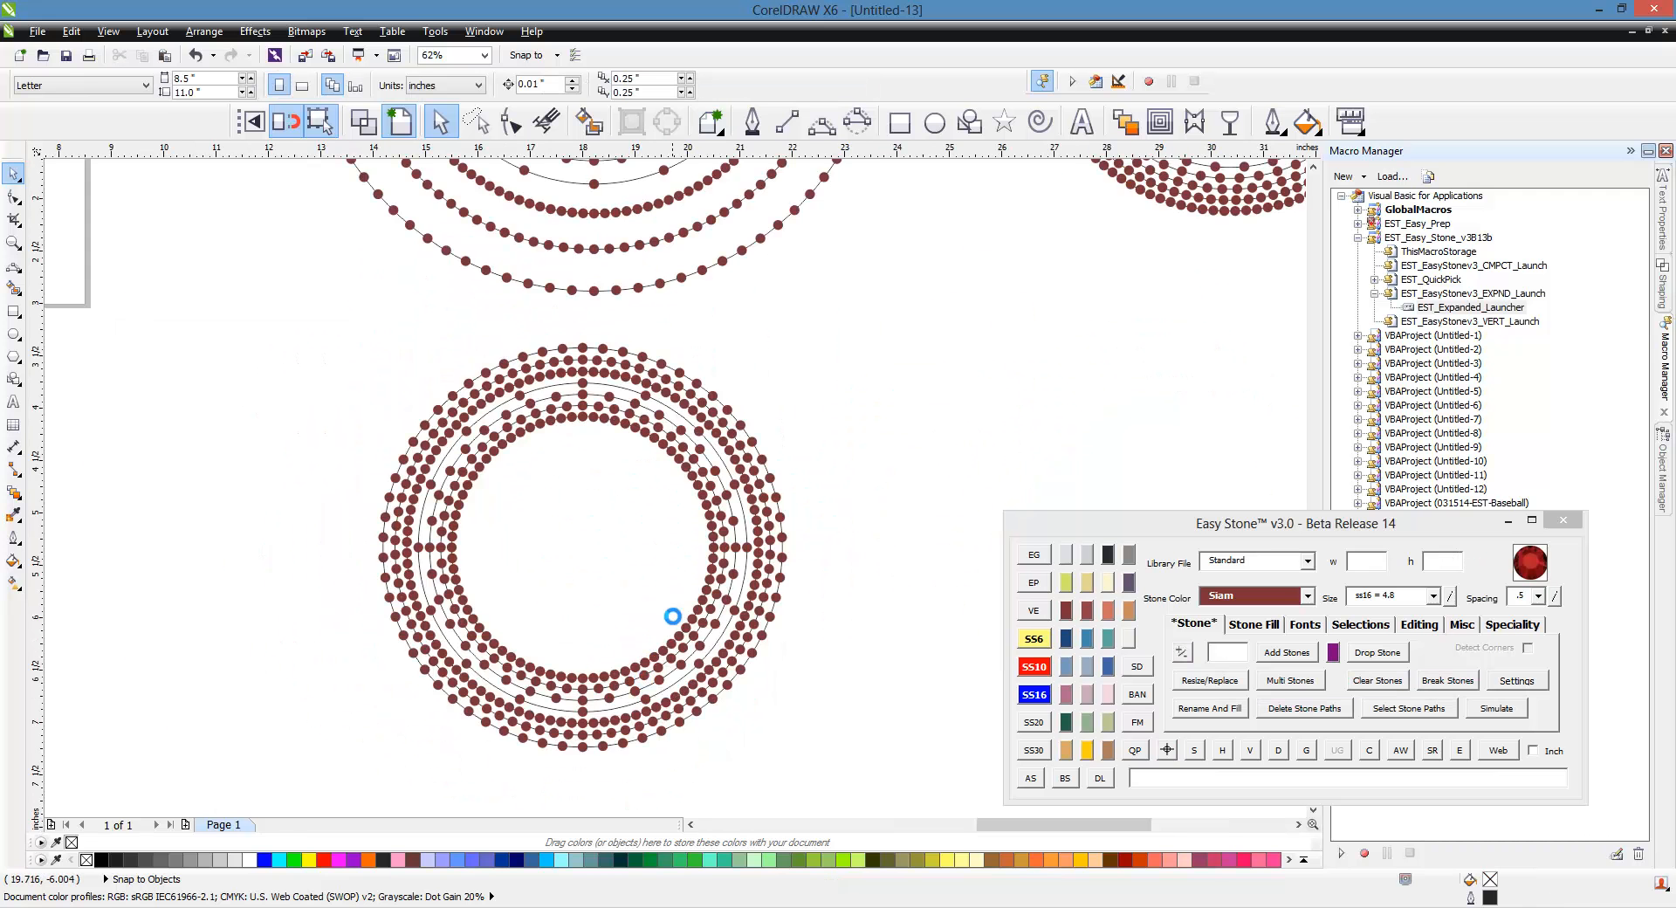
pyautogui.scroll(2, 673, 618)
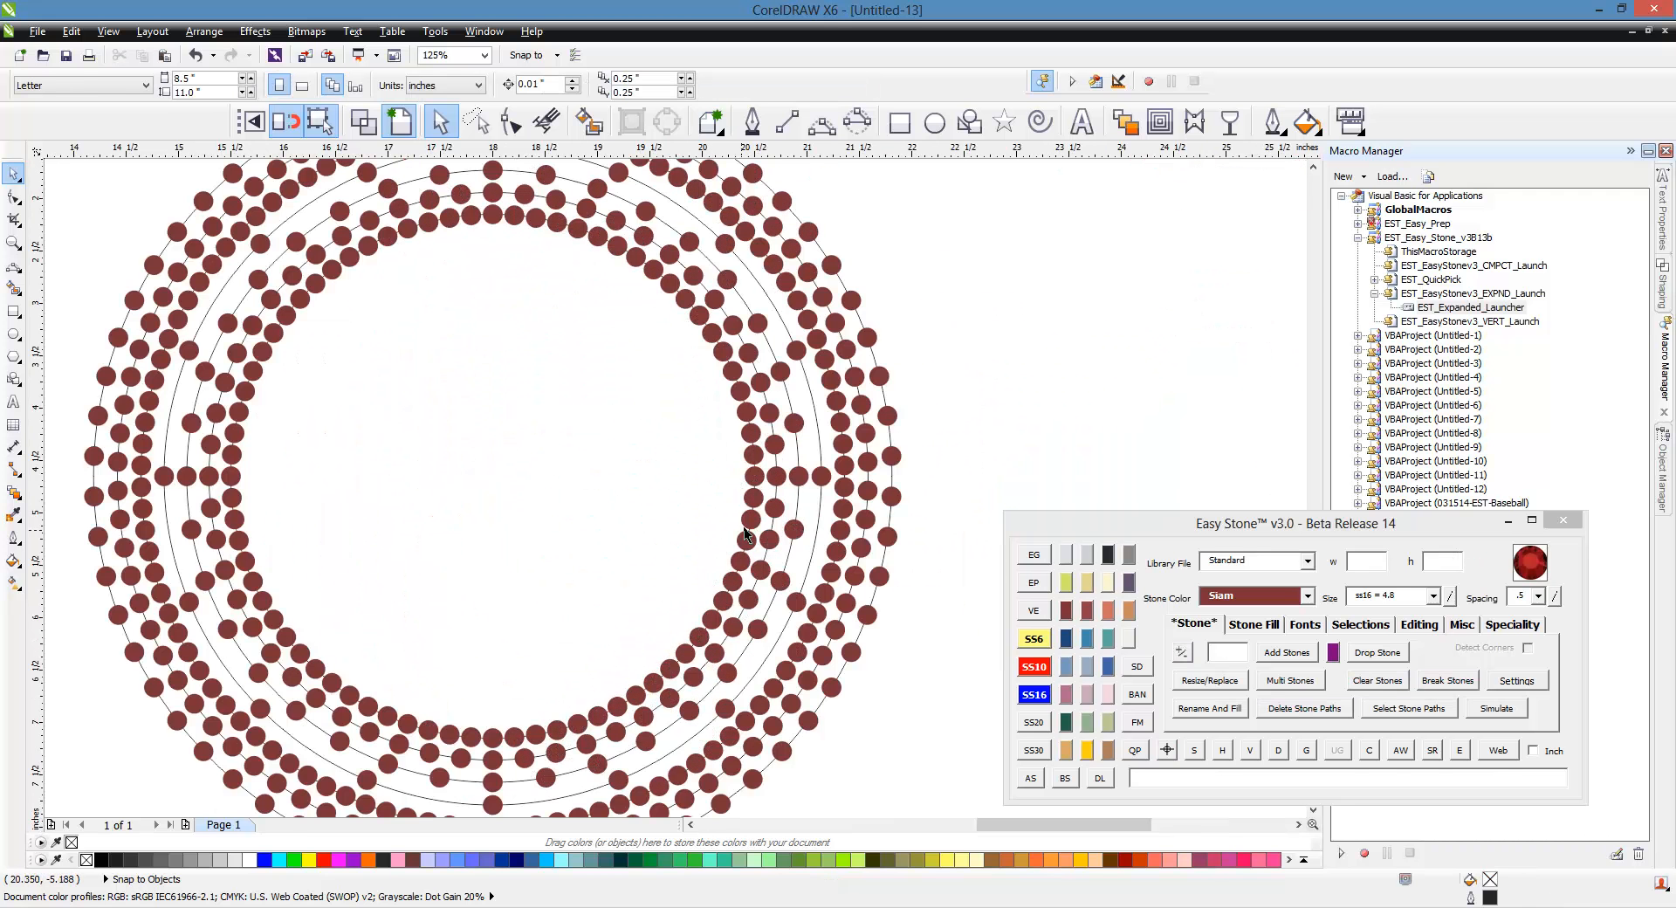
pyautogui.click(819, 485)
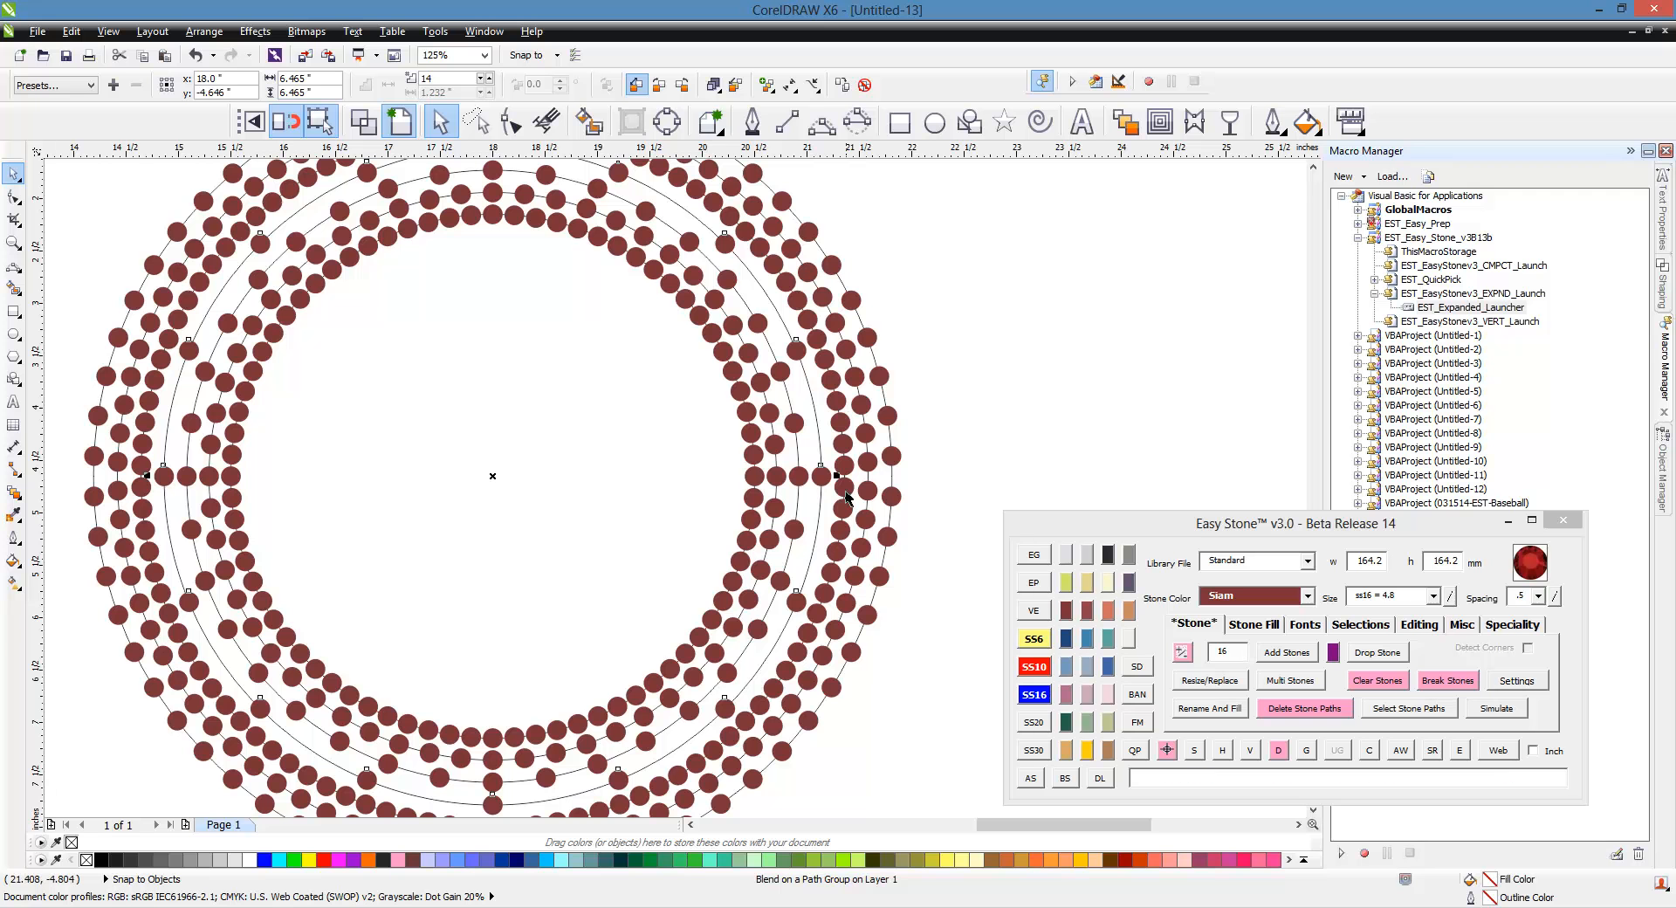
pyautogui.click(852, 494)
pyautogui.click(900, 499)
pyautogui.click(987, 456)
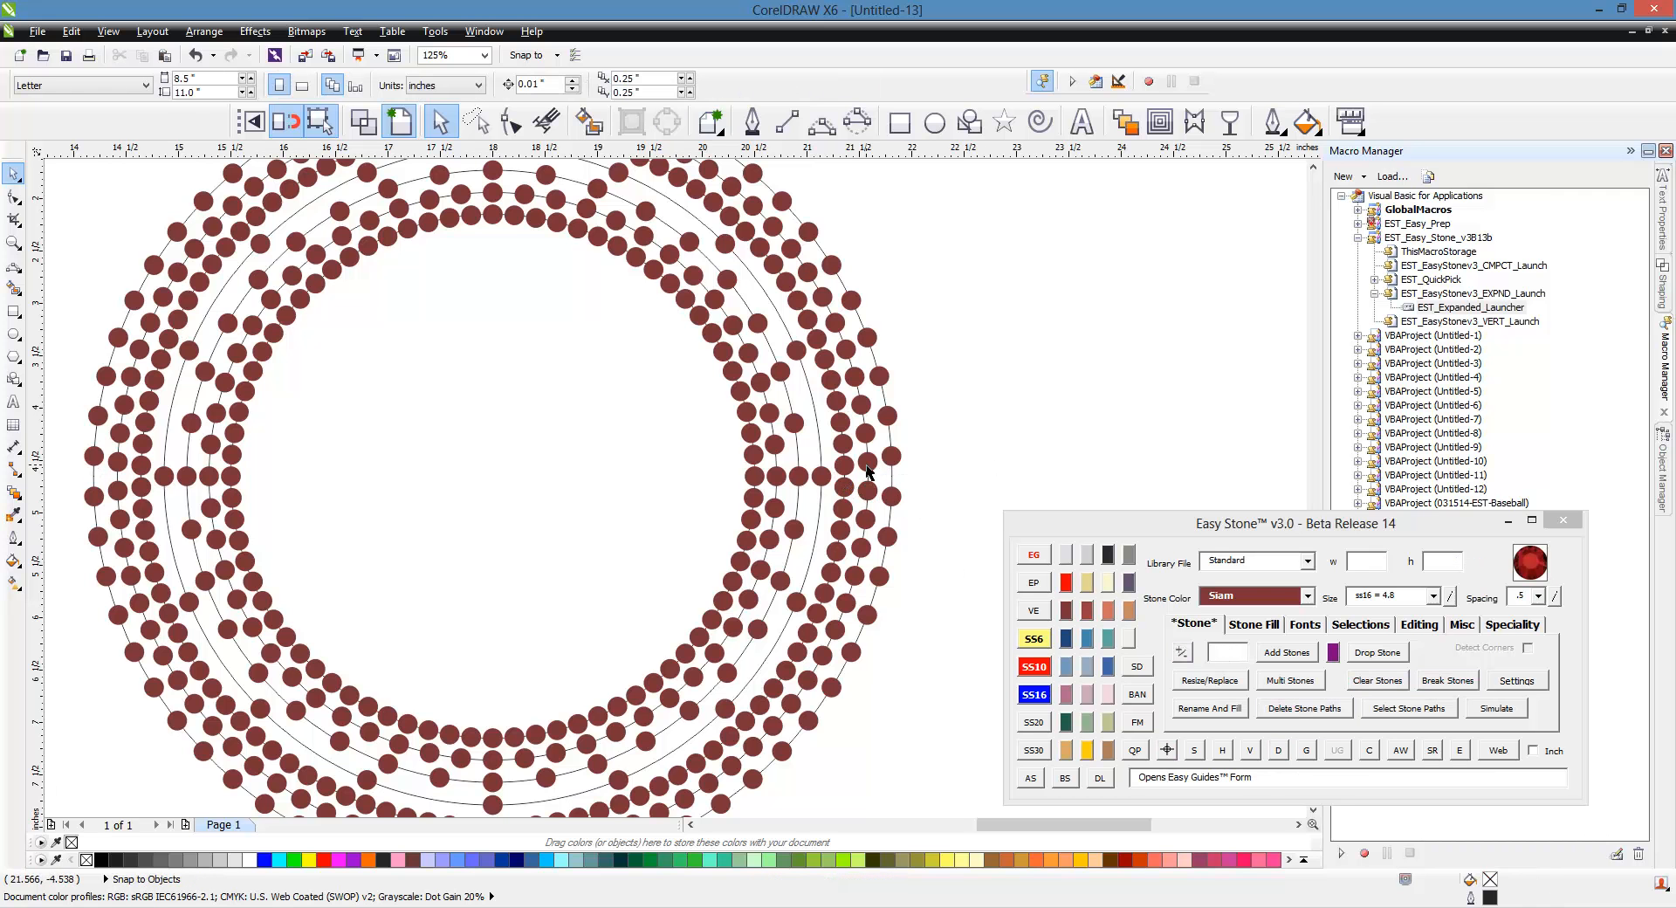
# Step: Zoom to the second ring and select its stone rows one by one to inspect them
pyautogui.scroll(-2, 542, 474)
pyautogui.scroll(-2, 542, 587)
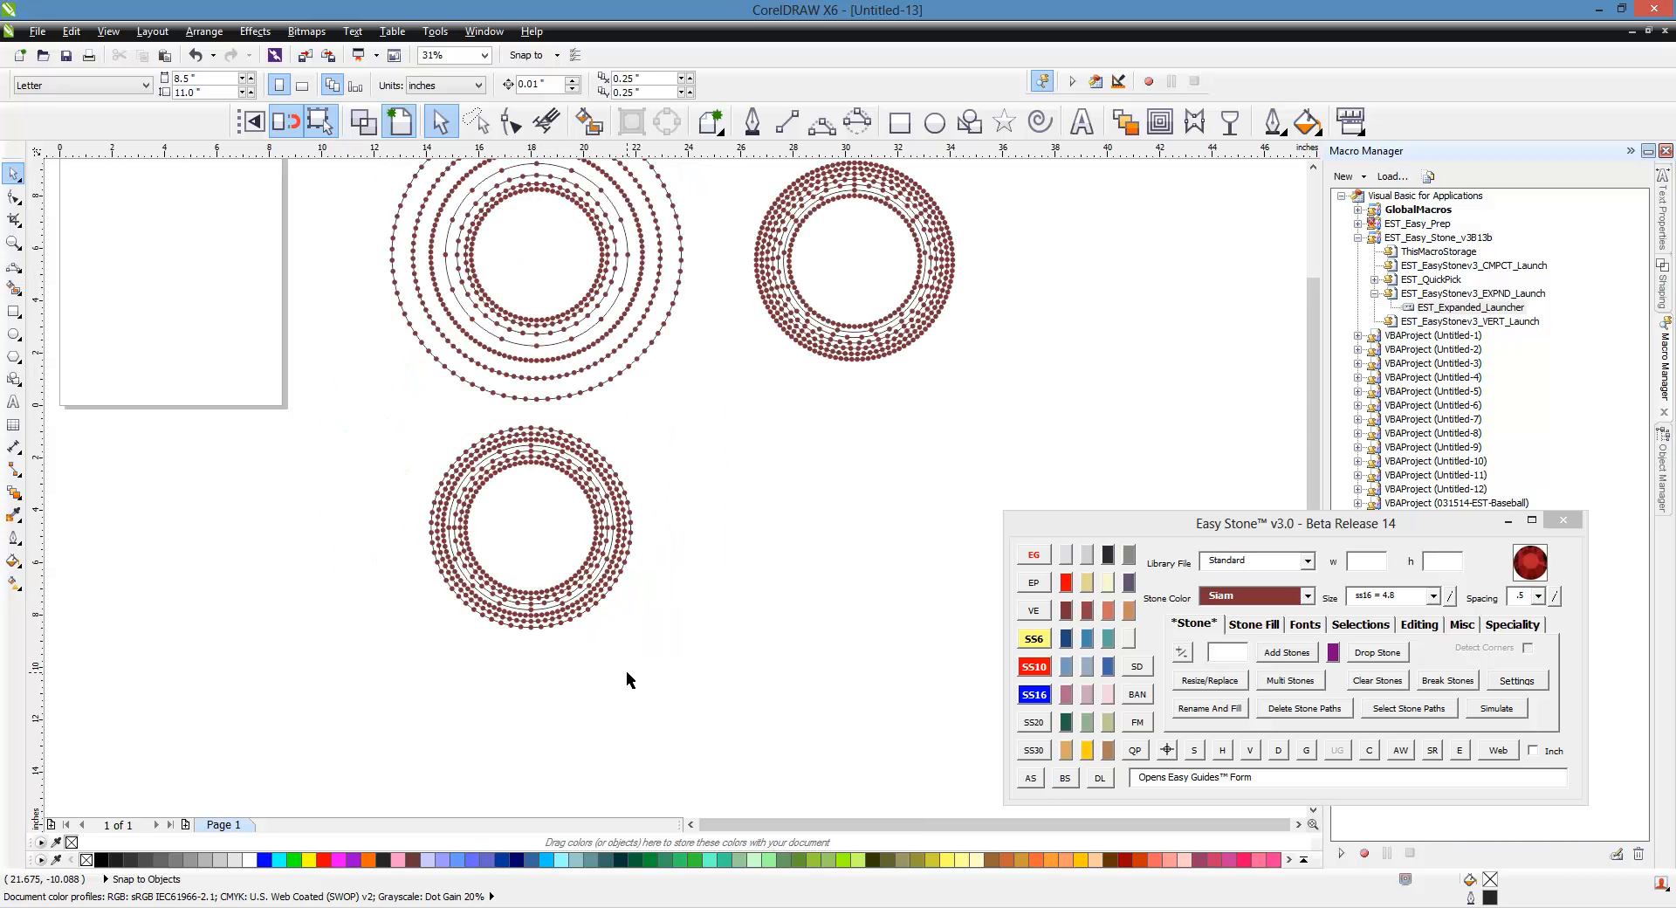
pyautogui.scroll(-2, 626, 671)
pyautogui.scroll(2, 780, 464)
pyautogui.scroll(2, 777, 456)
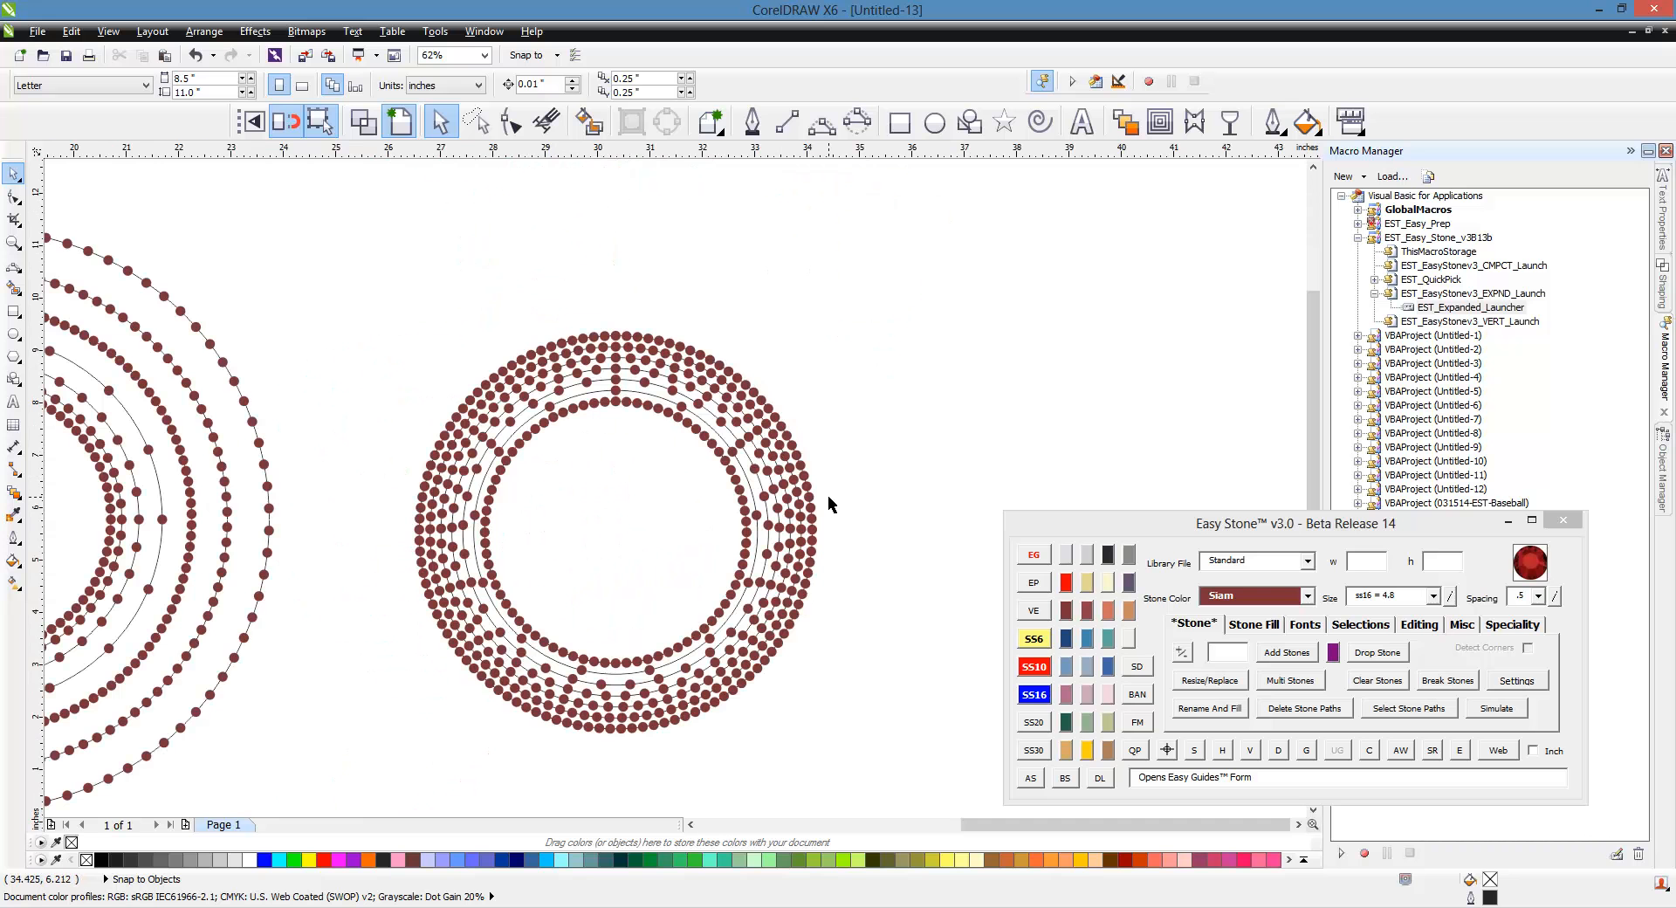
pyautogui.click(1267, 626)
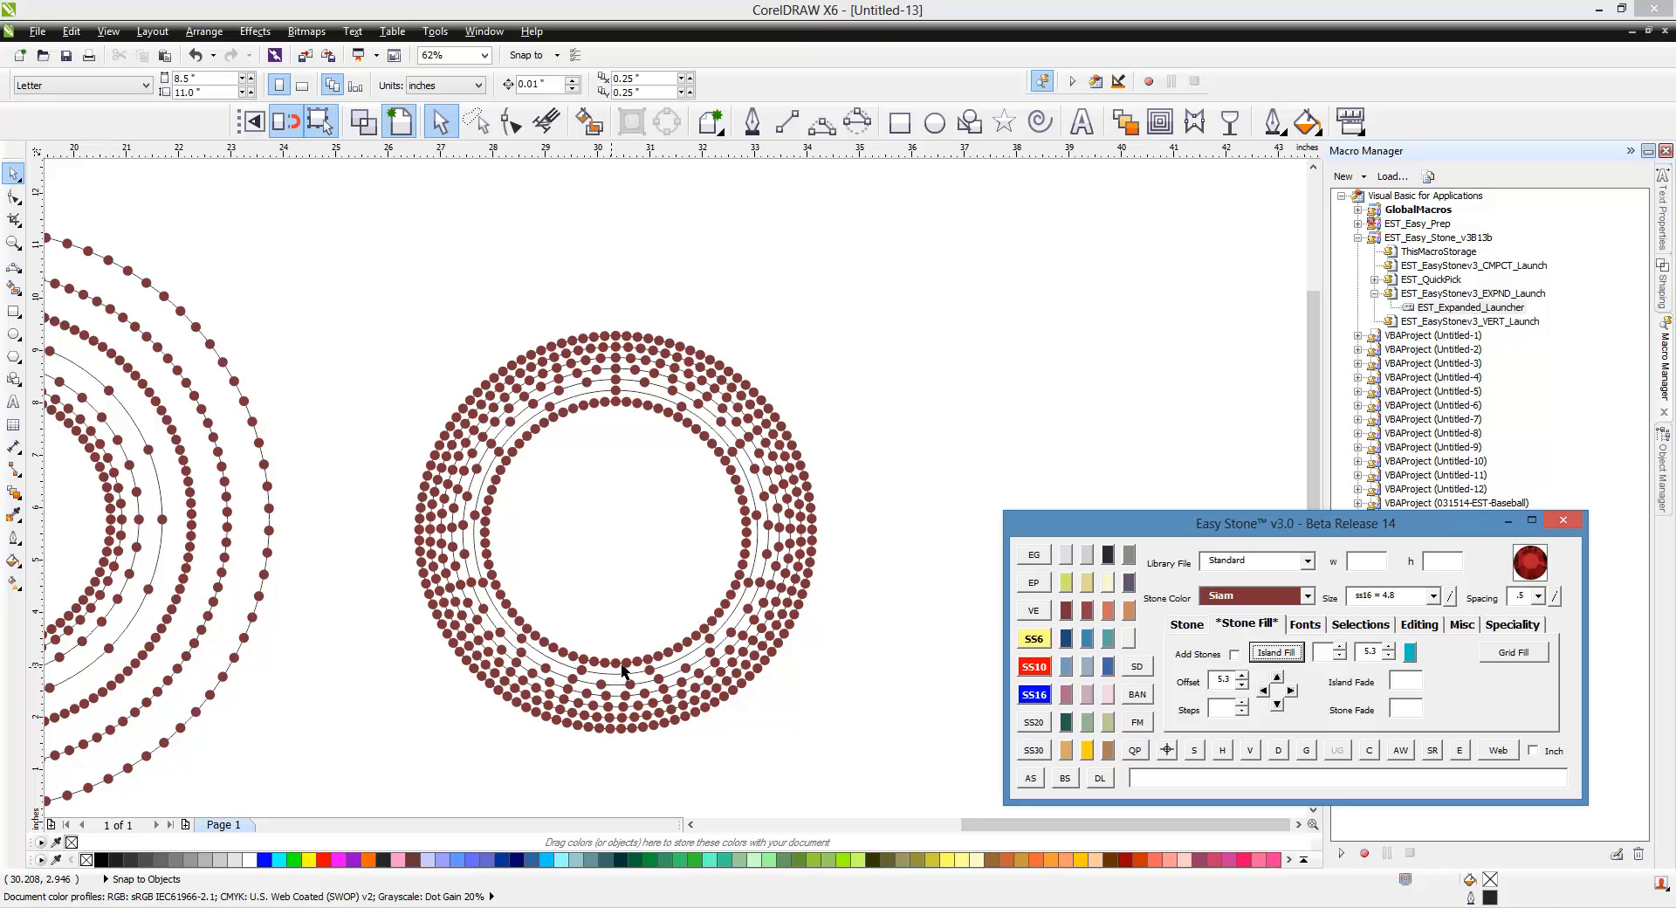
pyautogui.click(650, 675)
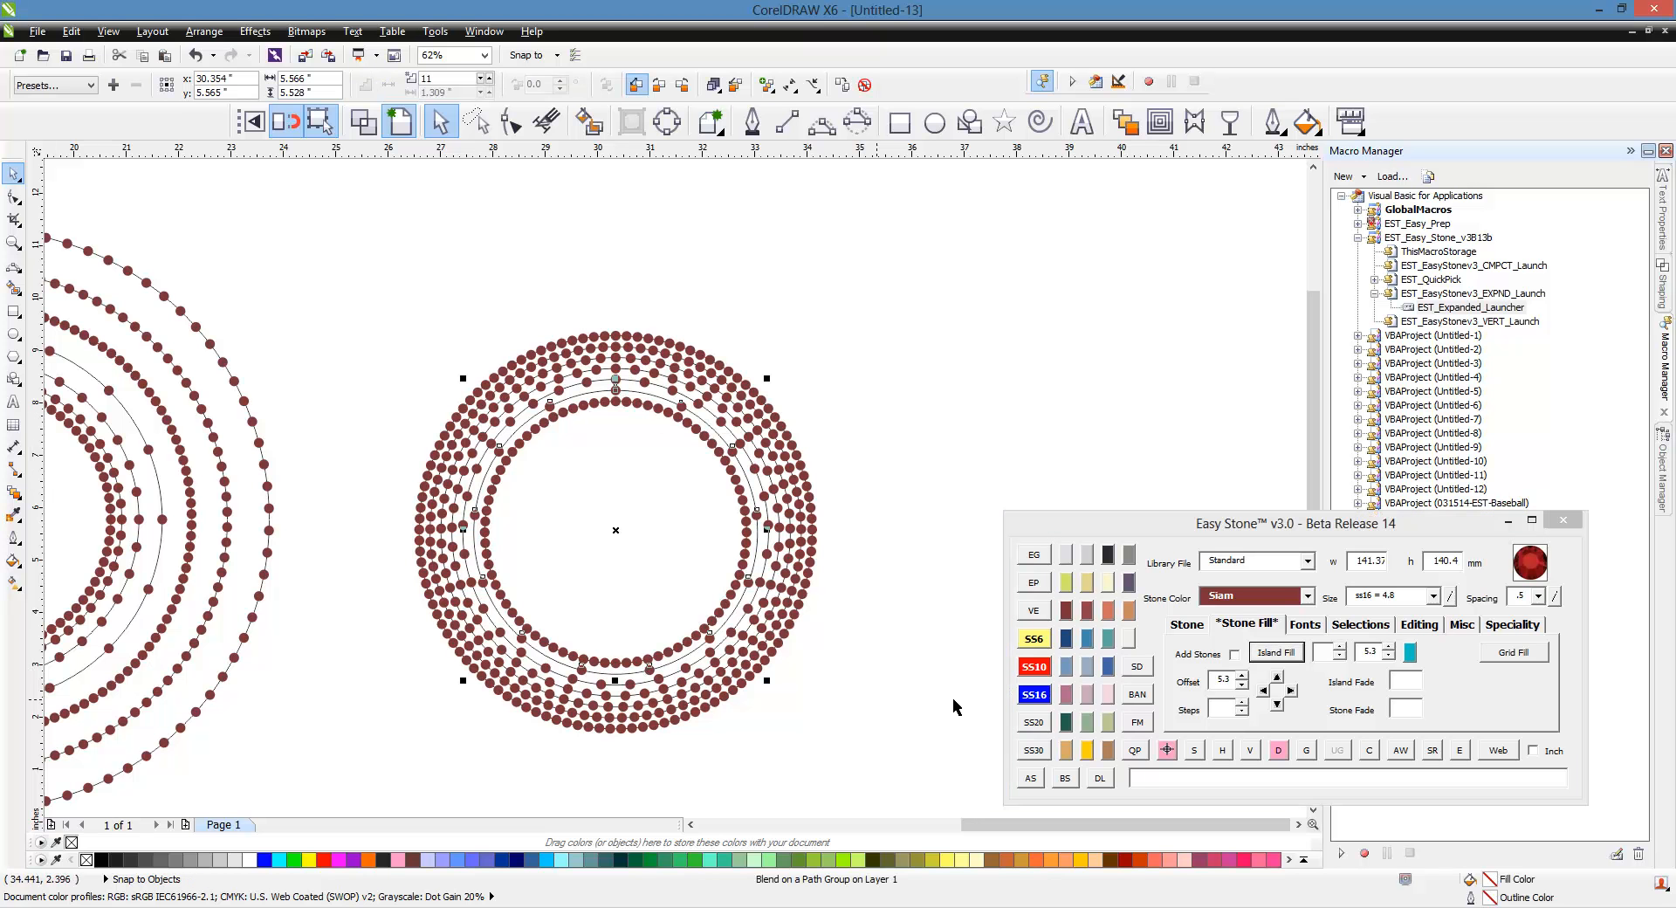
pyautogui.click(1183, 625)
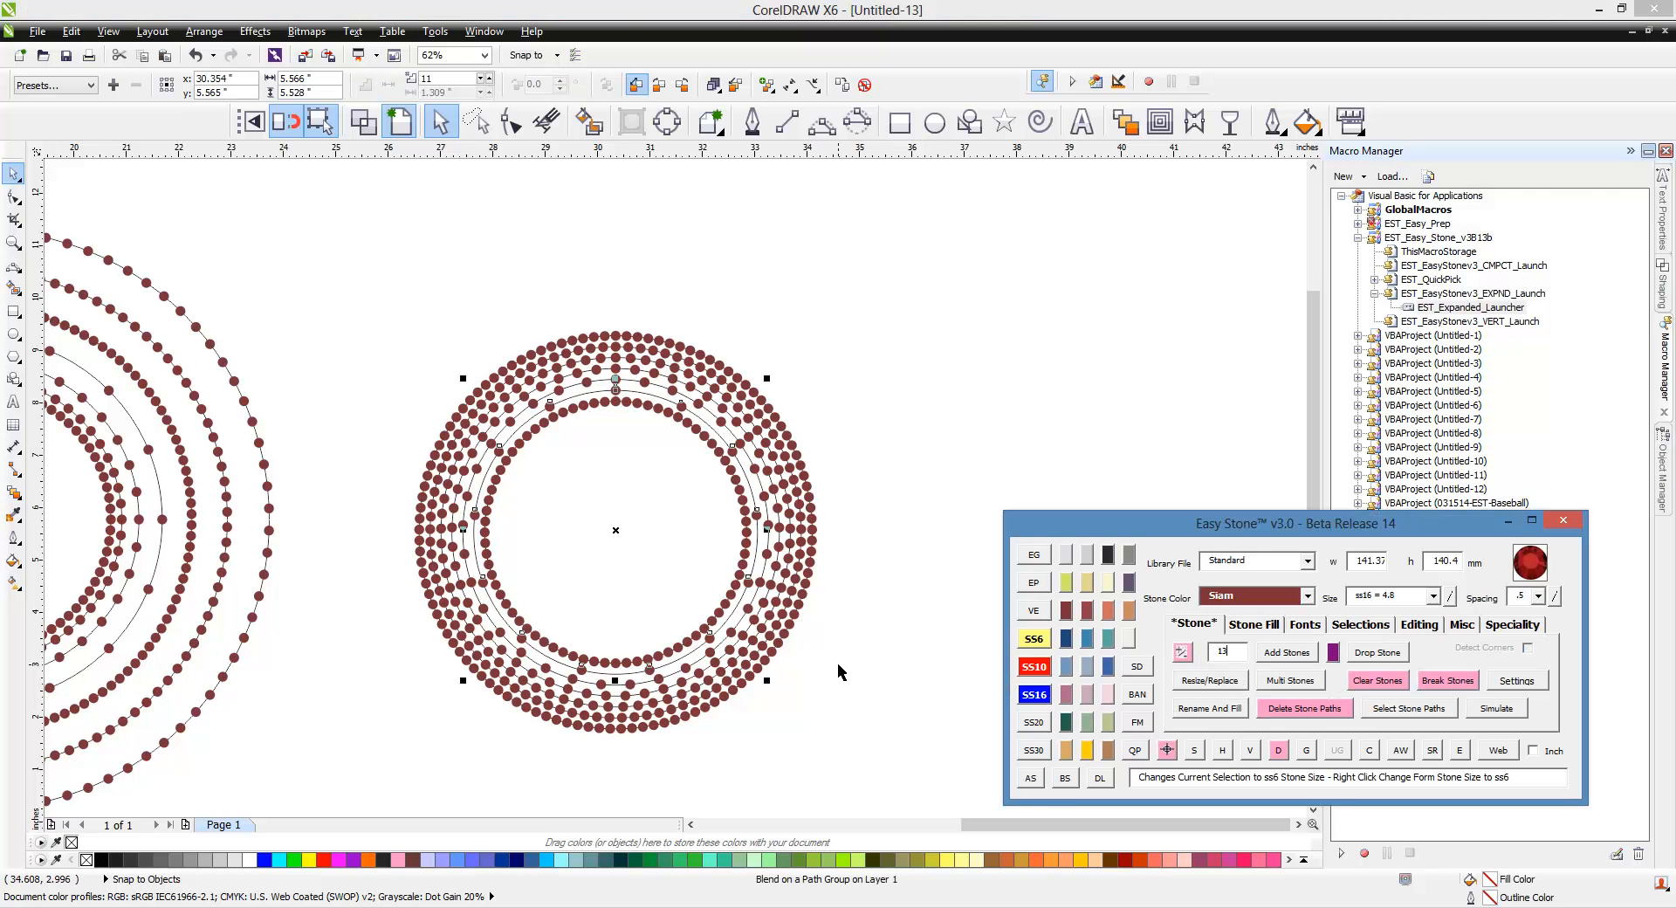
pyautogui.click(888, 663)
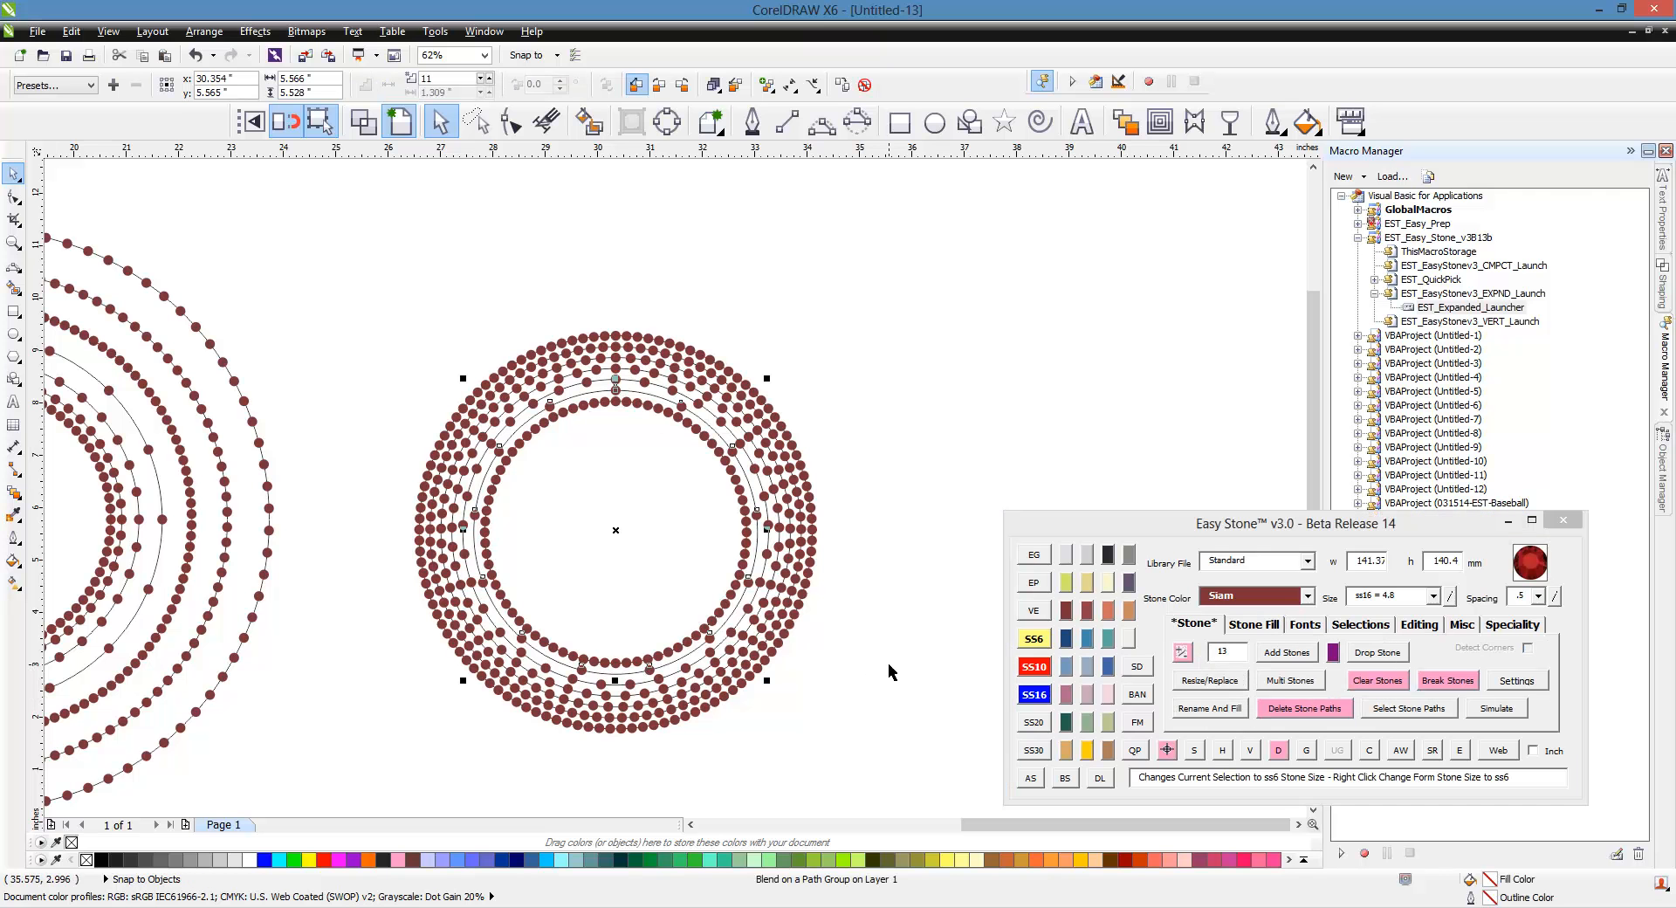
pyautogui.click(741, 584)
pyautogui.click(857, 590)
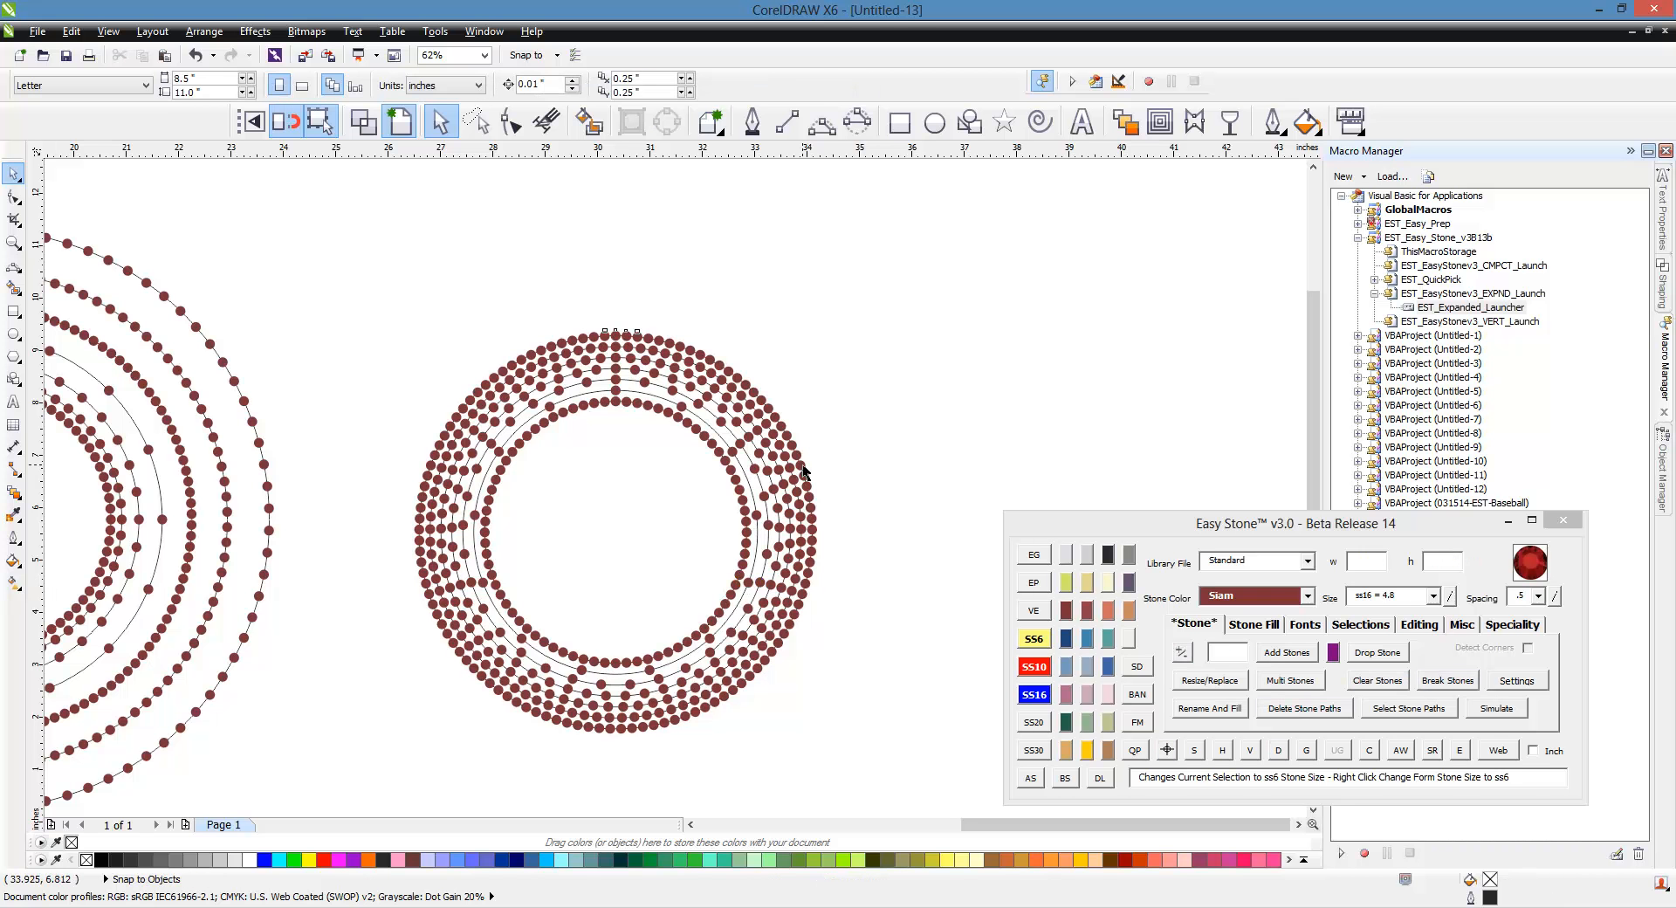
pyautogui.click(804, 472)
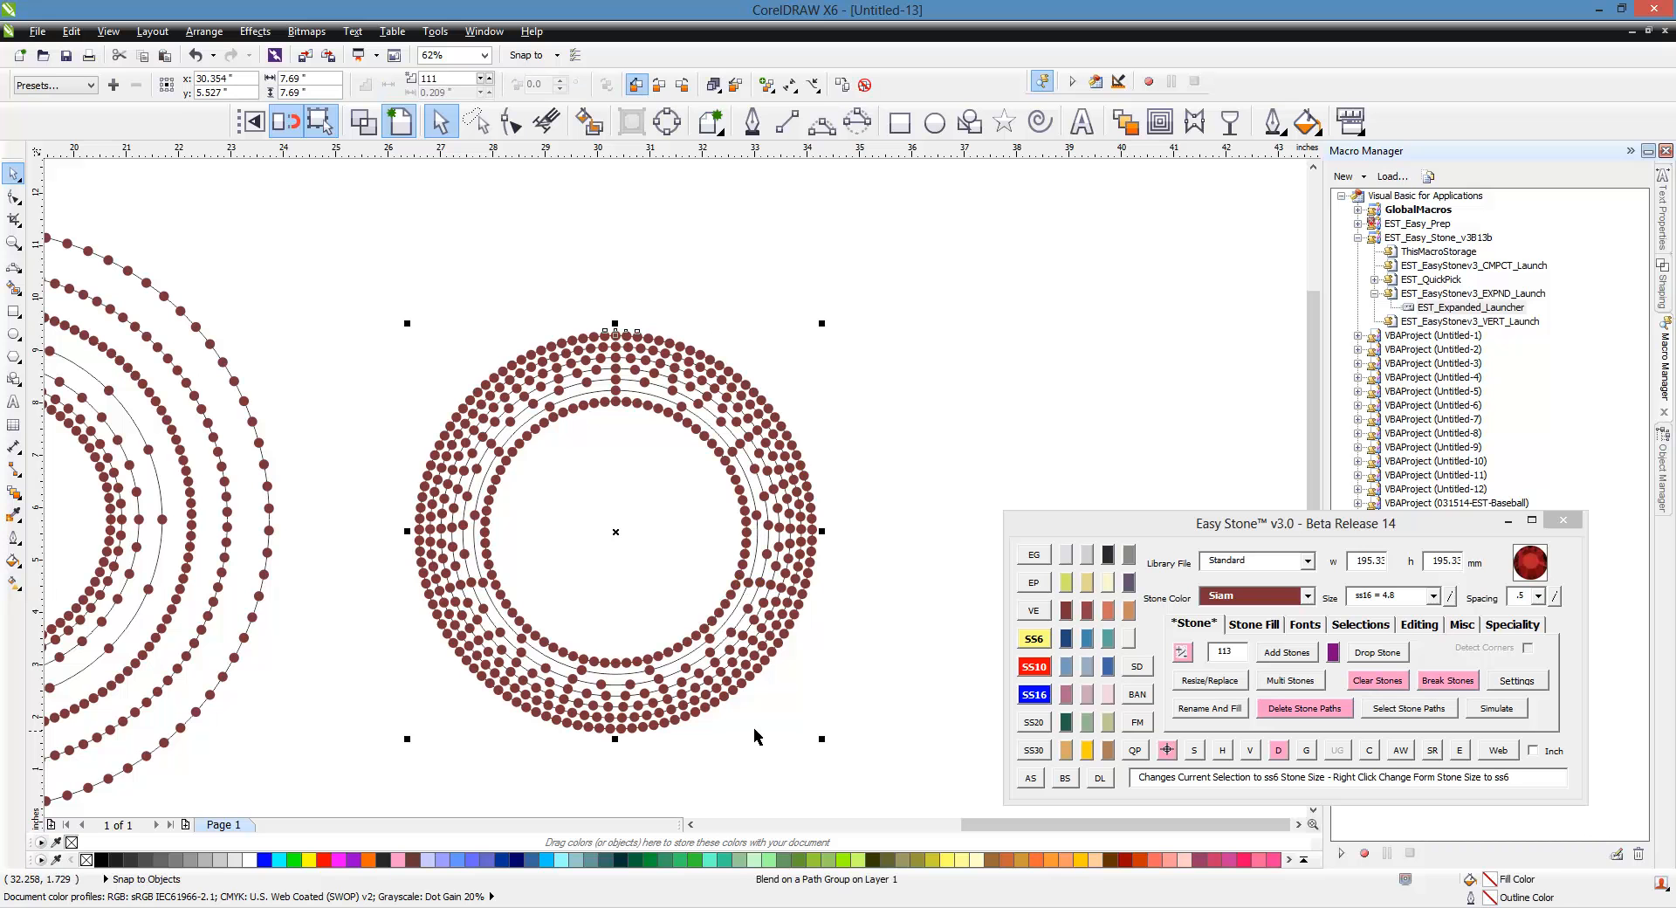
pyautogui.click(860, 695)
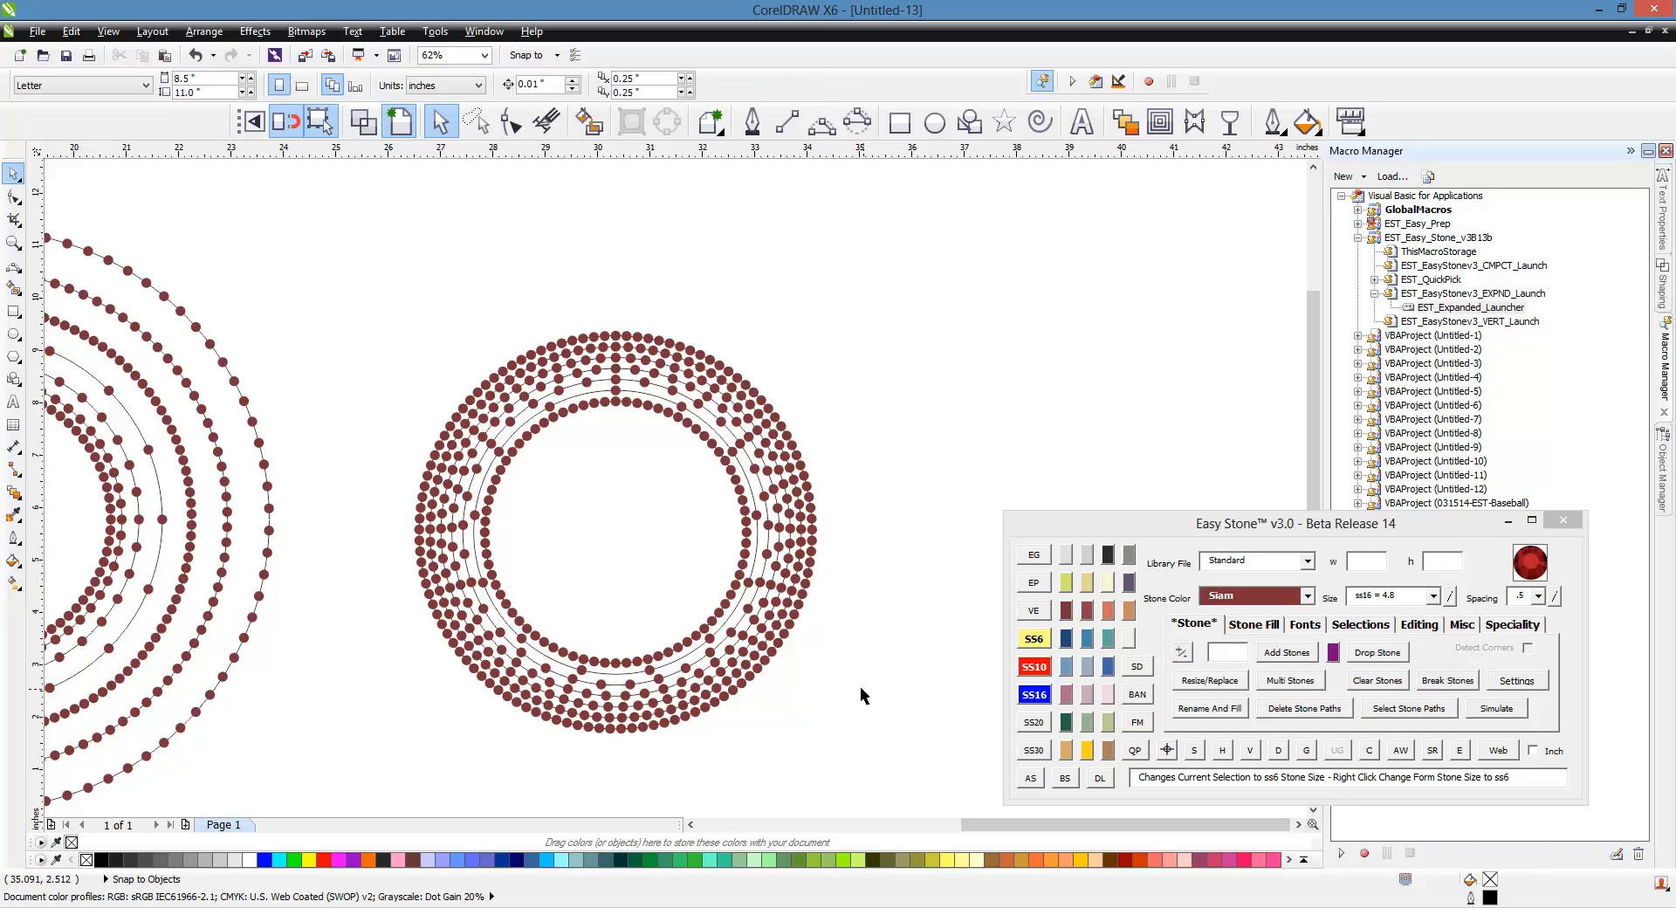
pyautogui.click(1269, 623)
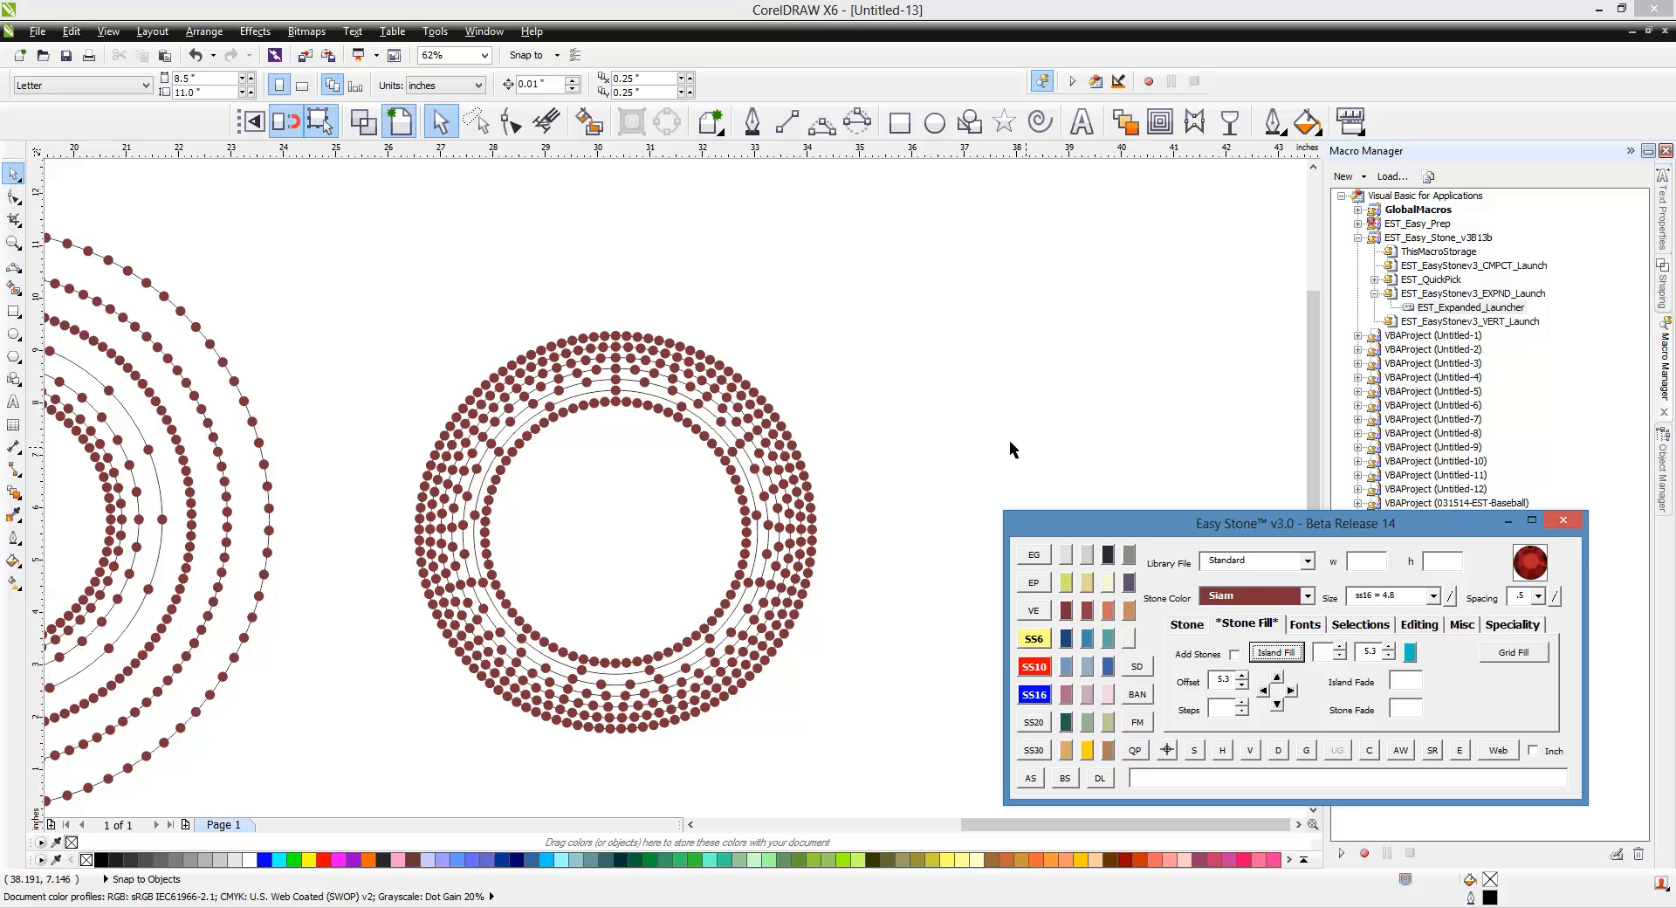
pyautogui.click(939, 415)
# Step: Select all three stone rings and delete their stone paths
pyautogui.scroll(-1, 939, 415)
pyautogui.scroll(-1, 407, 297)
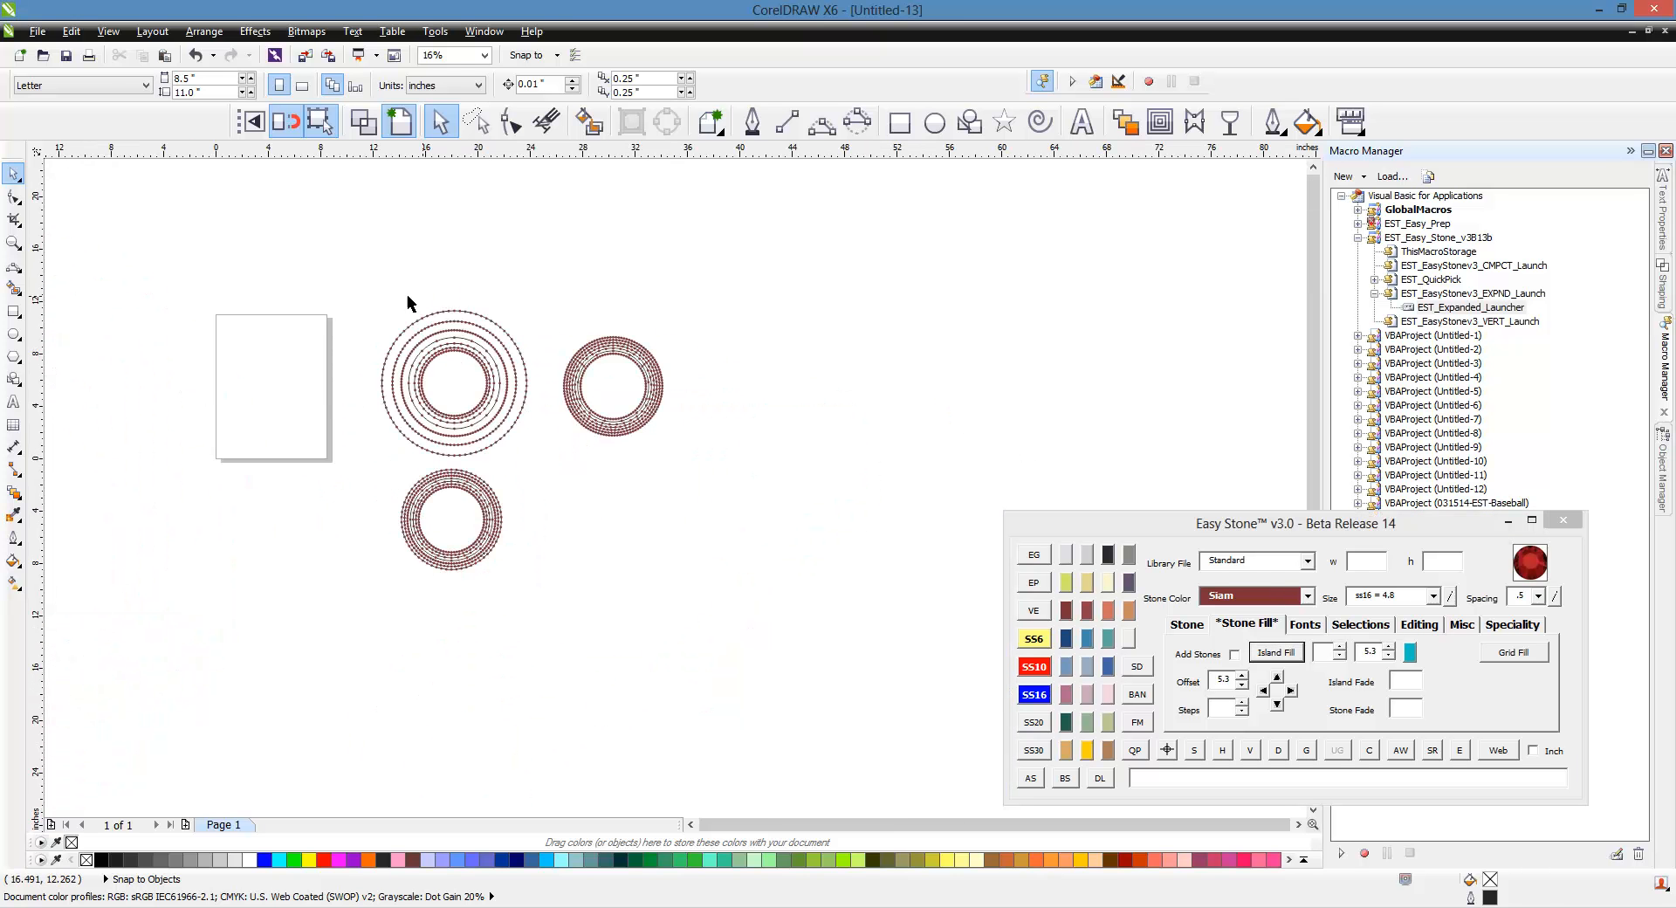
pyautogui.moveTo(328, 266); pyautogui.dragTo(771, 657)
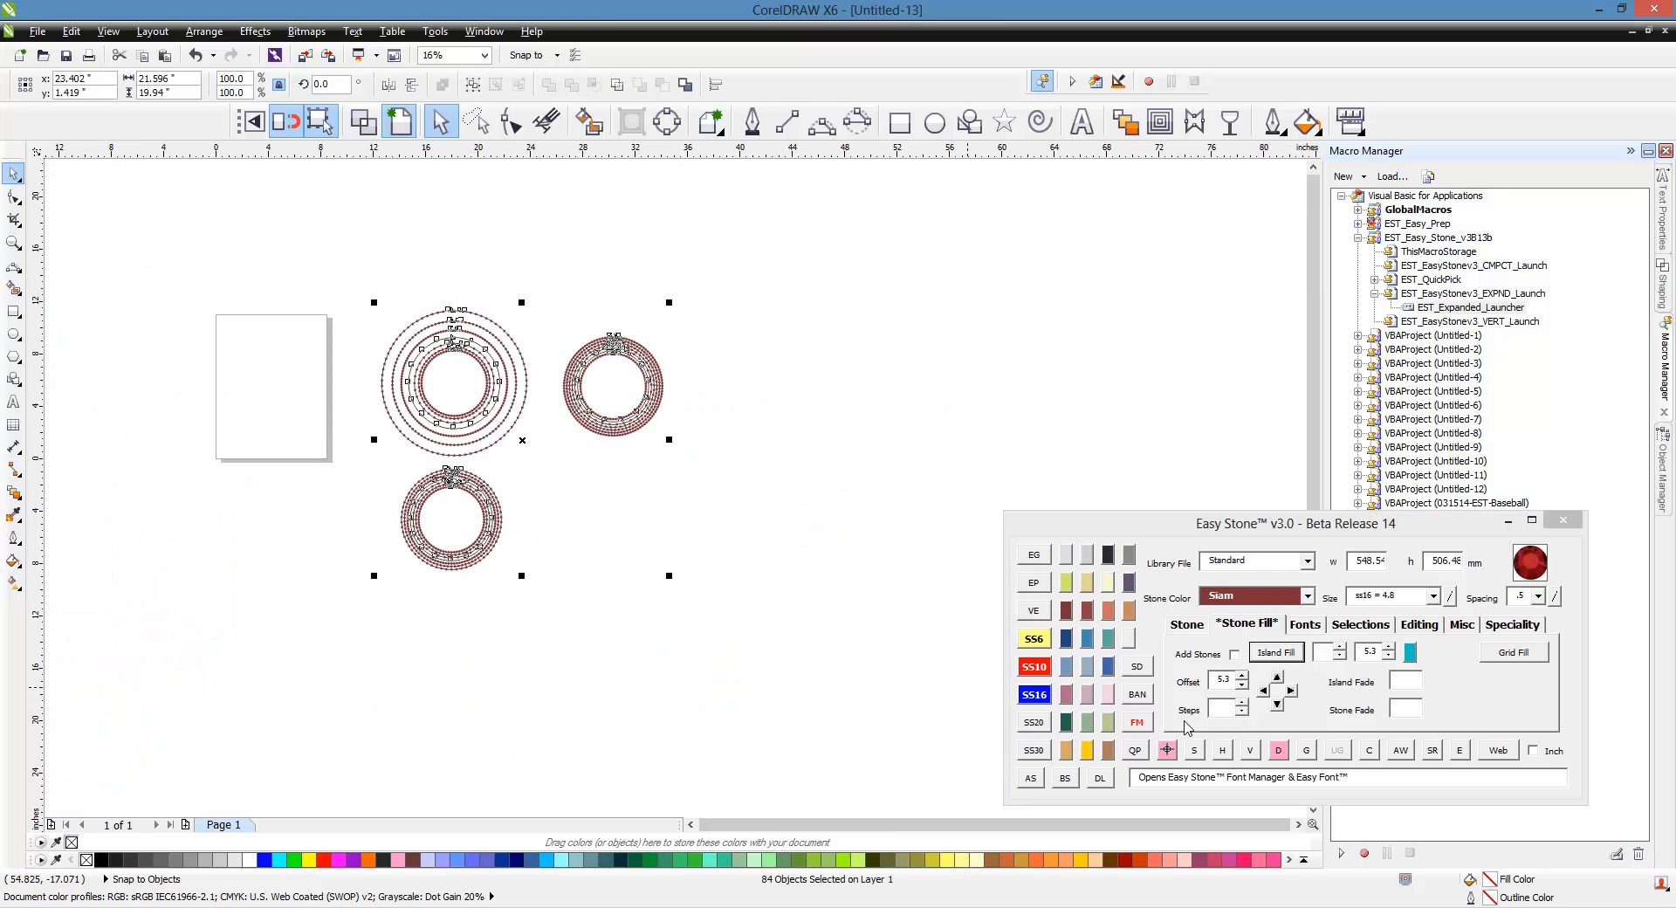
pyautogui.click(1278, 750)
# Step: Select all three rings again and add a weedbox around them
pyautogui.scroll(1, 415, 434)
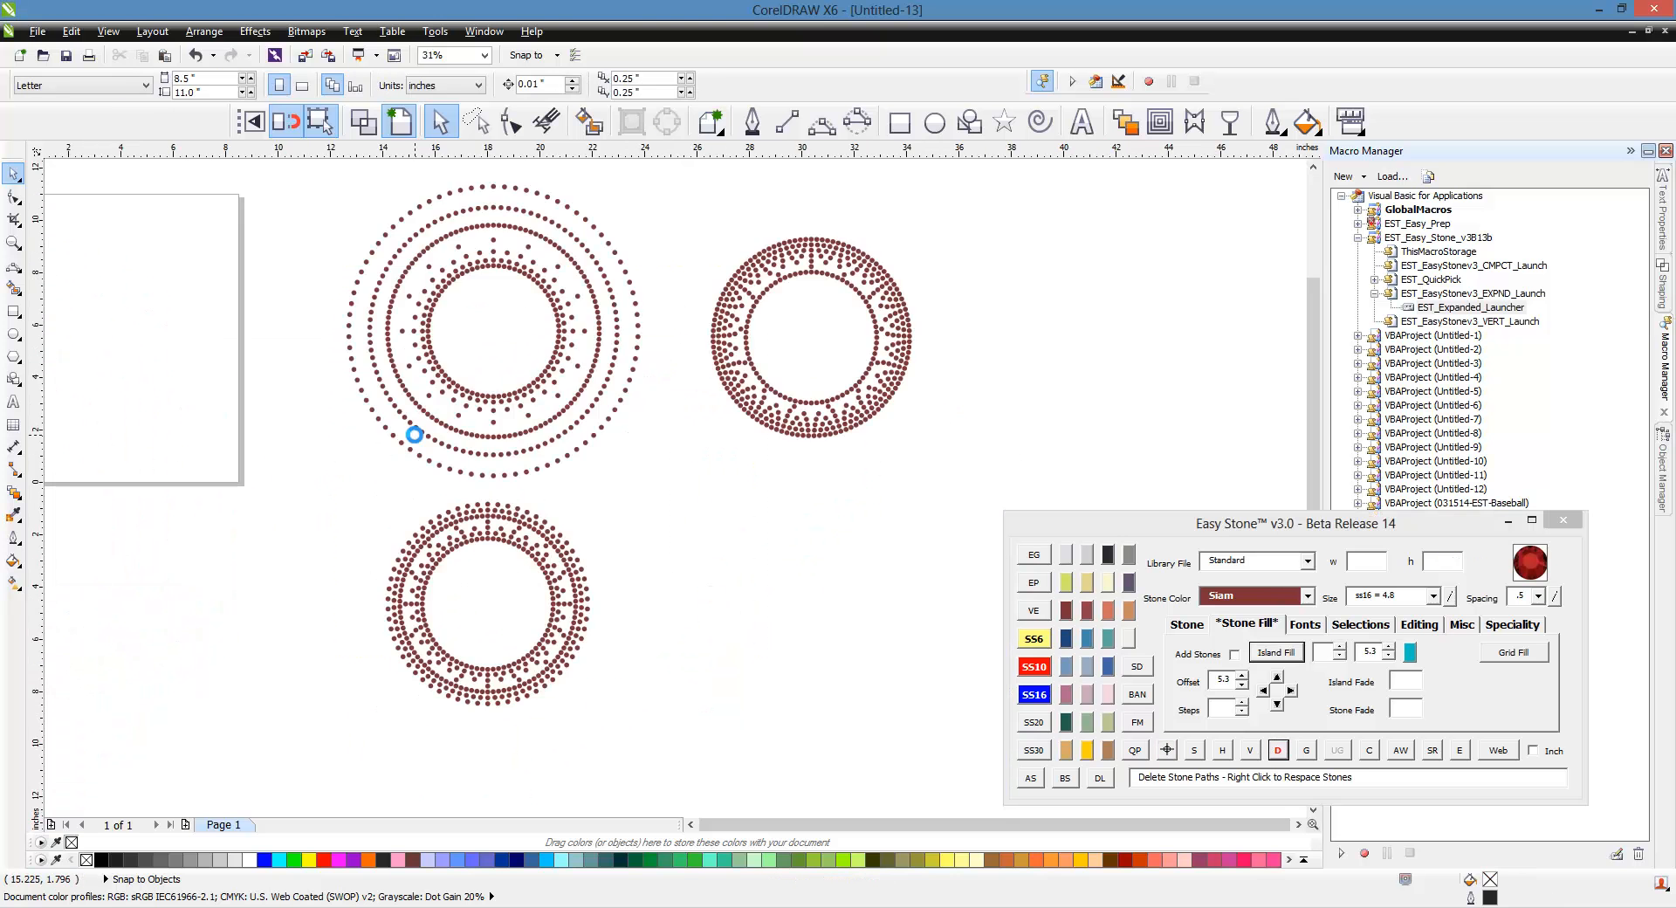
pyautogui.scroll(-1, 415, 434)
pyautogui.moveTo(388, 286); pyautogui.dragTo(867, 690)
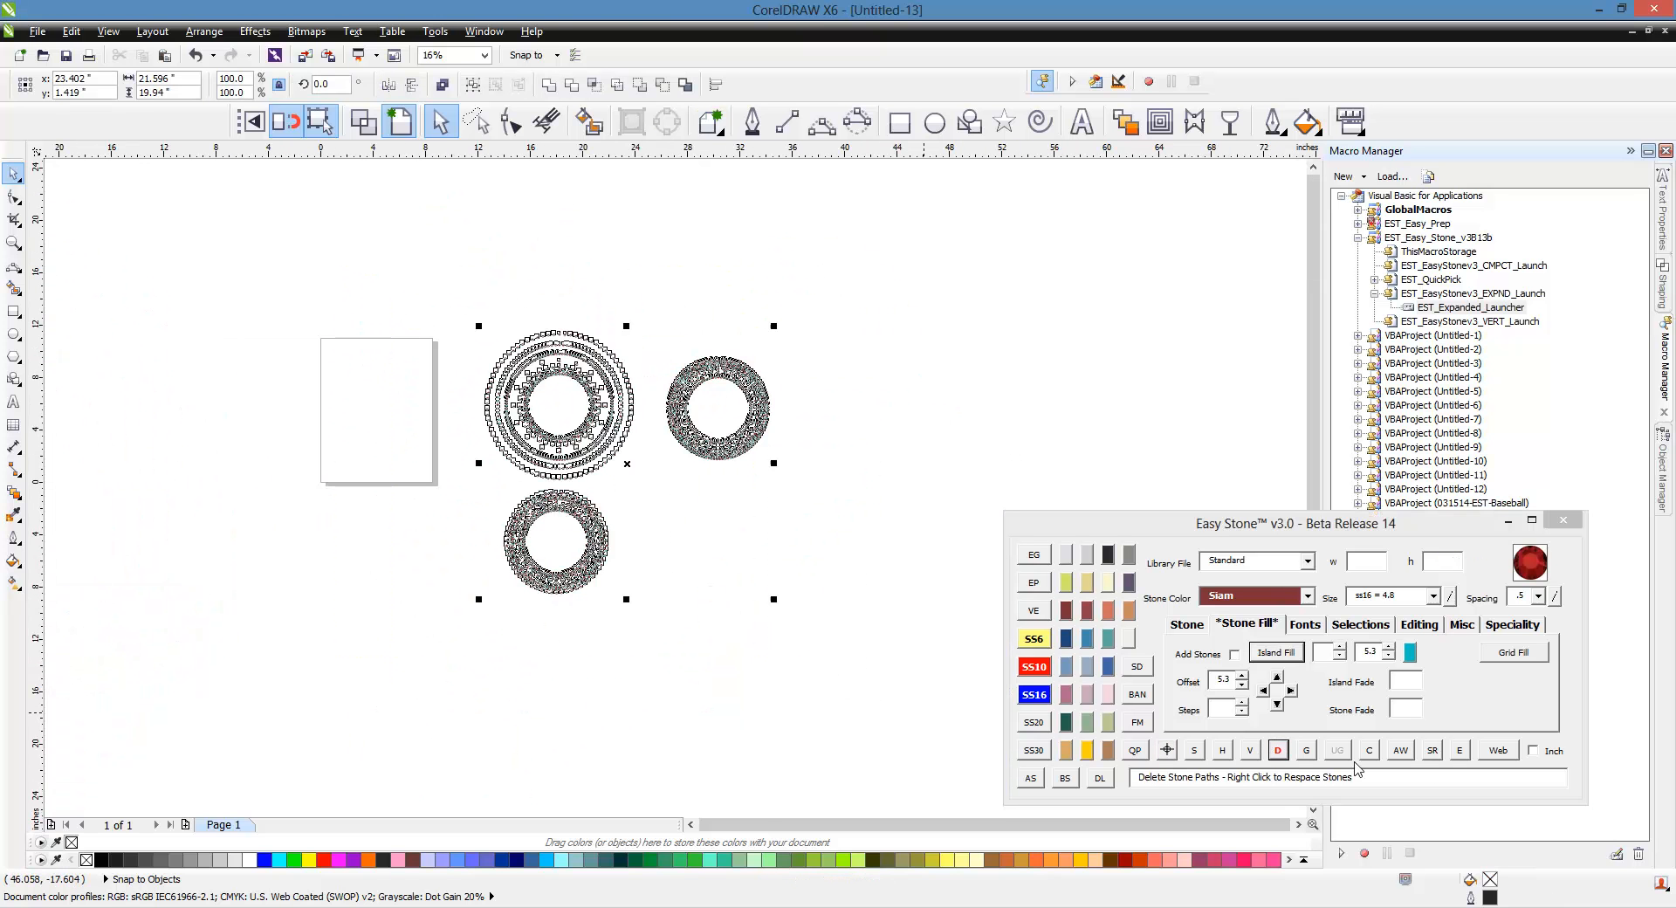
pyautogui.click(1401, 750)
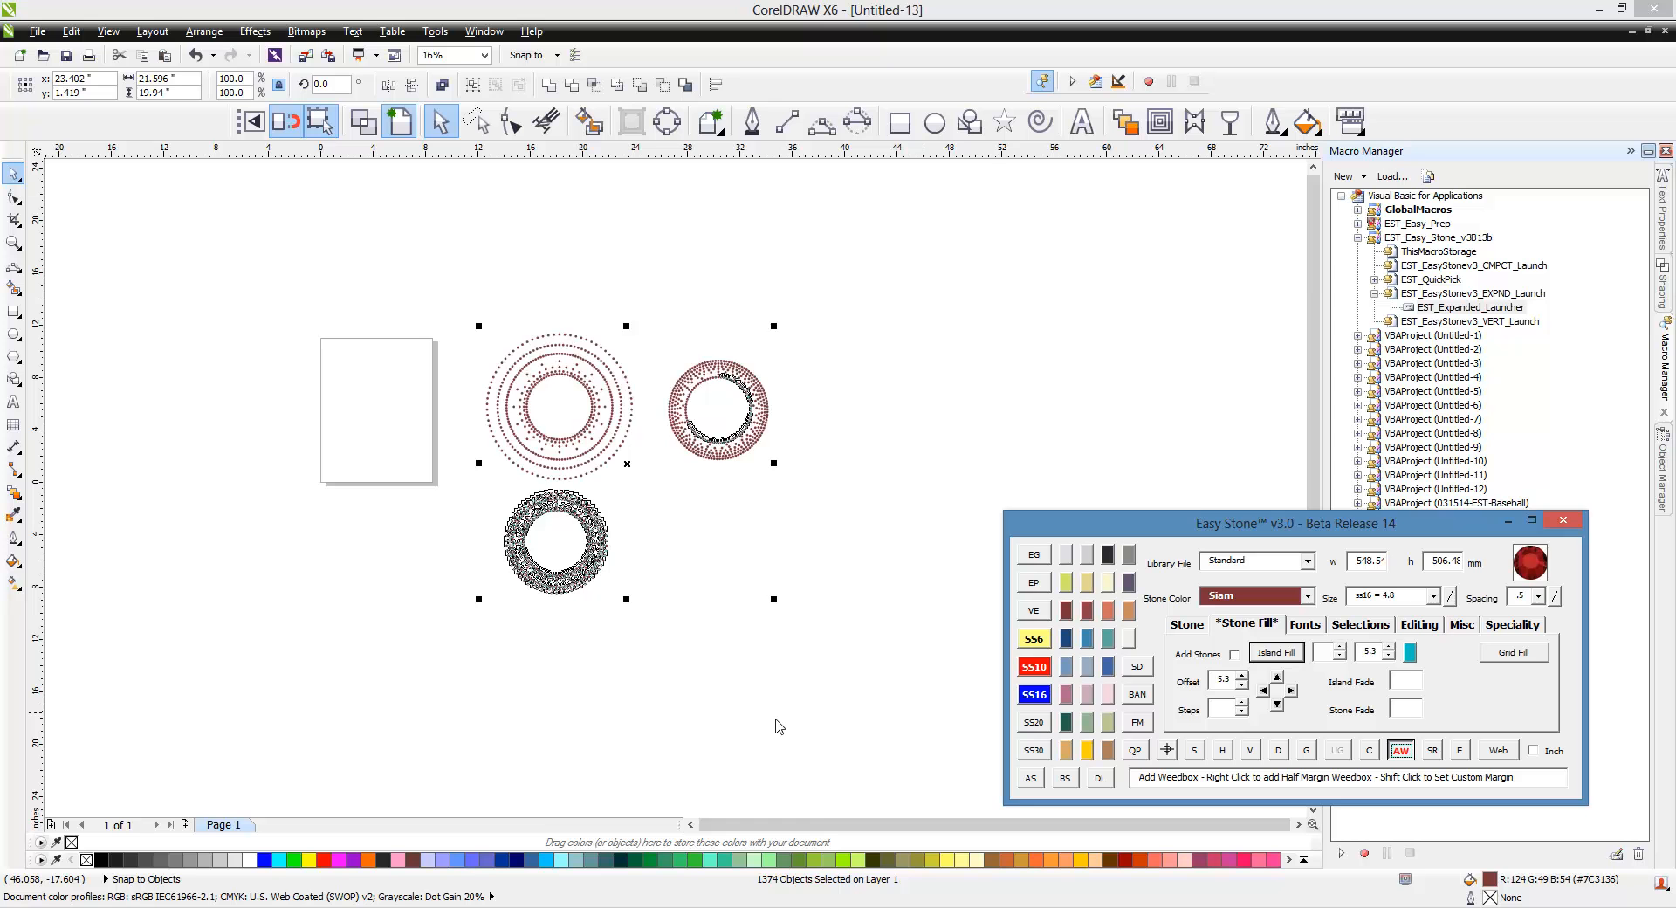
pyautogui.scroll(1, 654, 472)
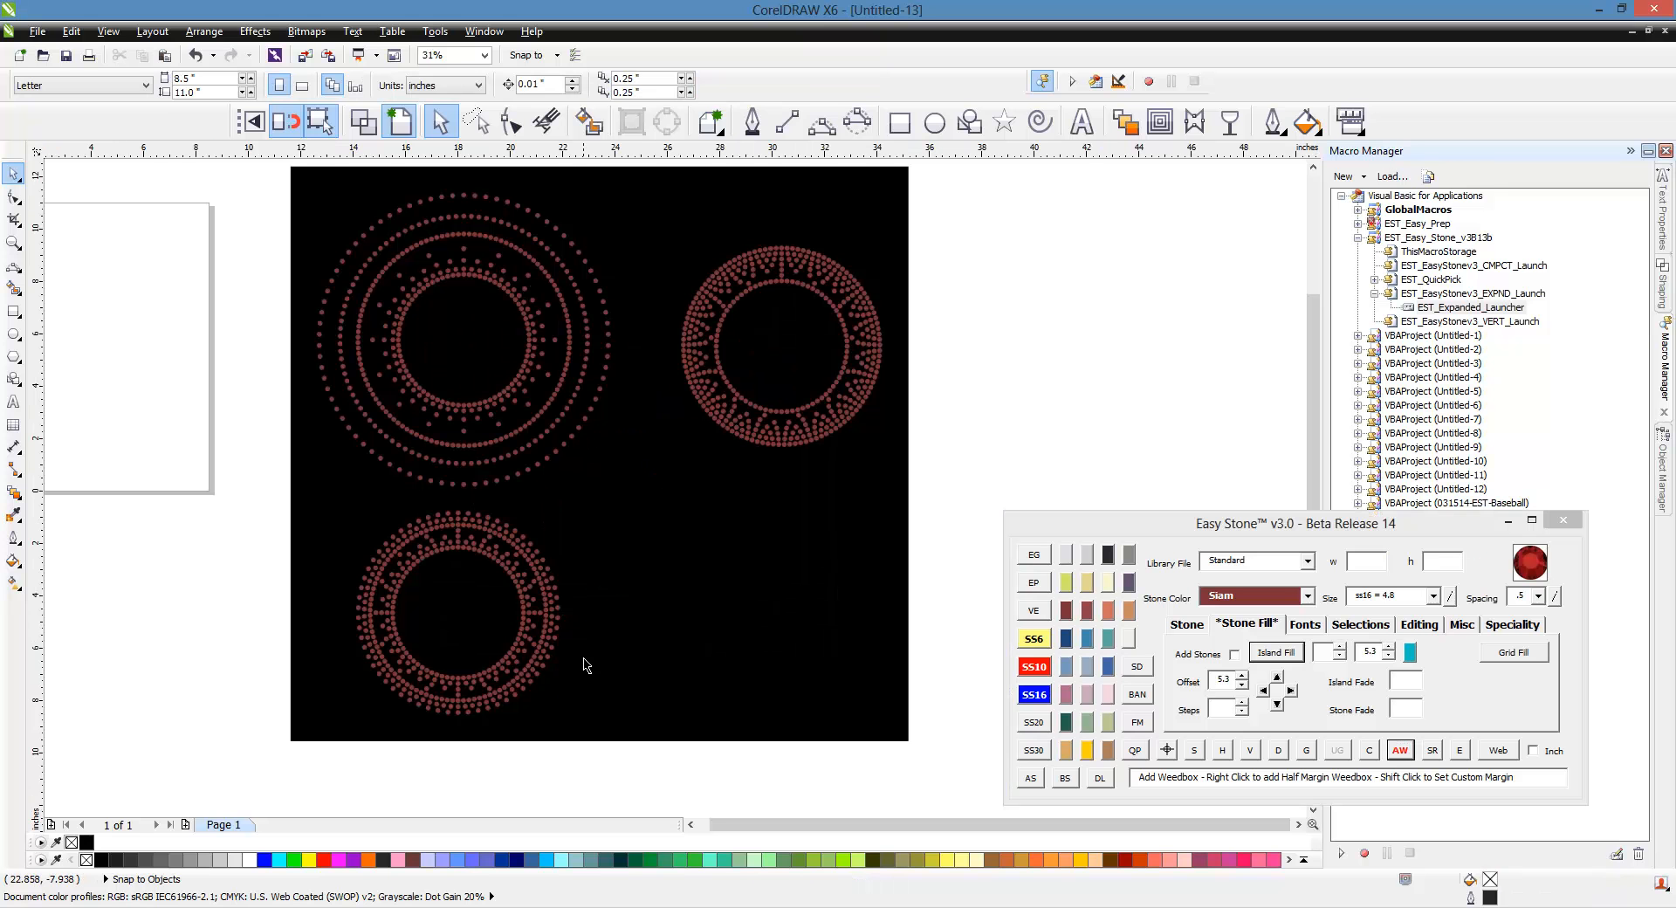
pyautogui.click(1259, 654)
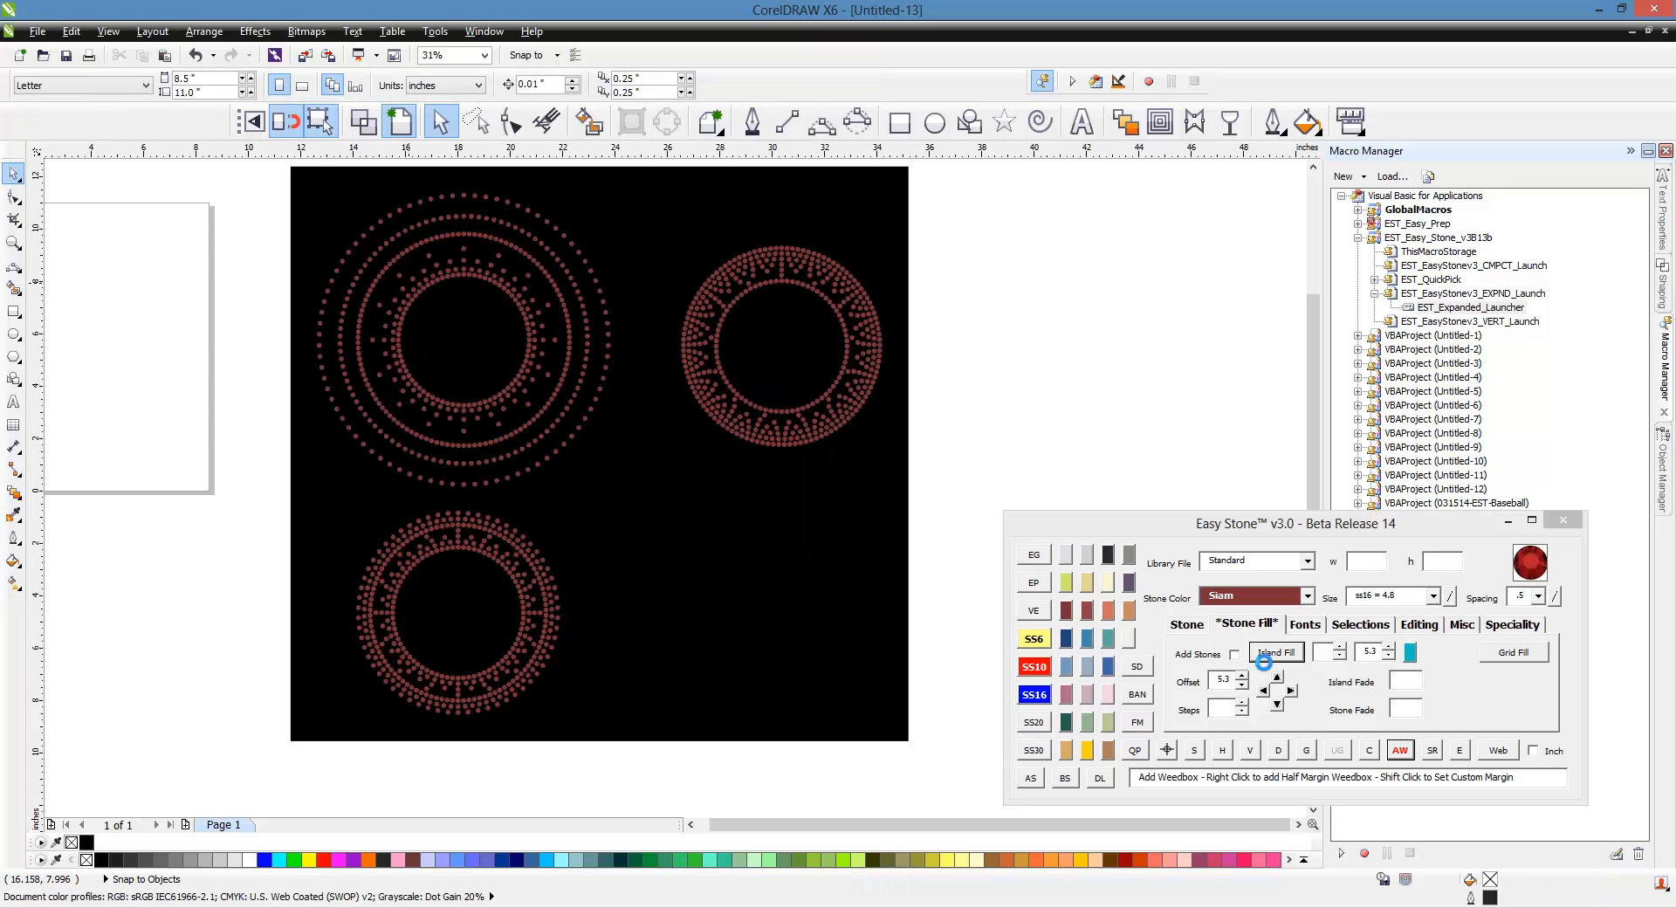